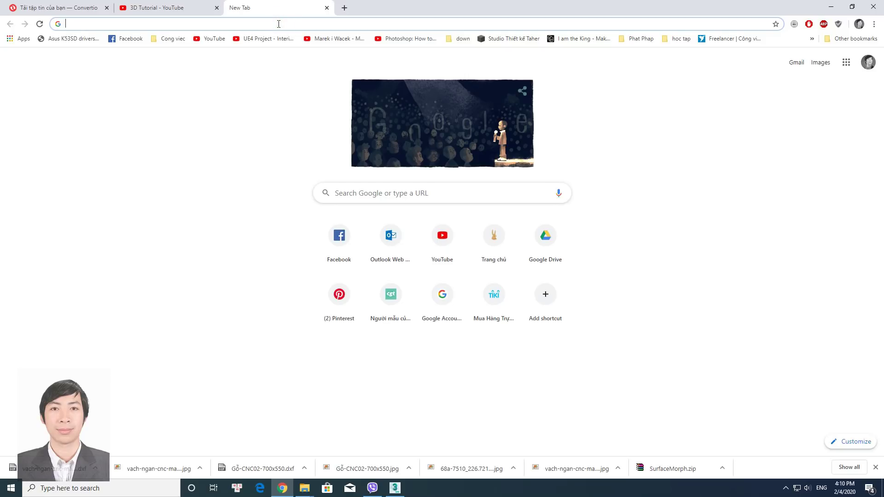
Search Google for 'vachs cnc ddepj', then correct the query to 'vachs cnc đẹp'
type("vachs cnc ")
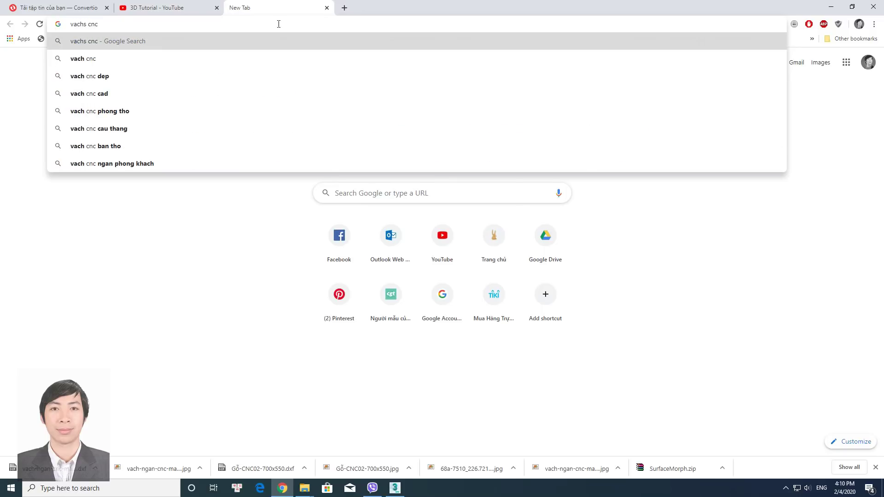
type("ddepj")
key("Return")
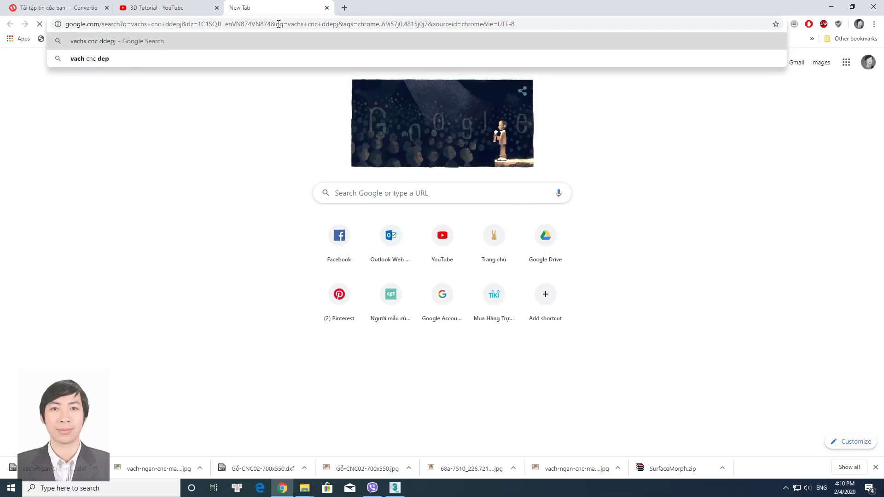
left_click_drag(169, 70, 113, 67)
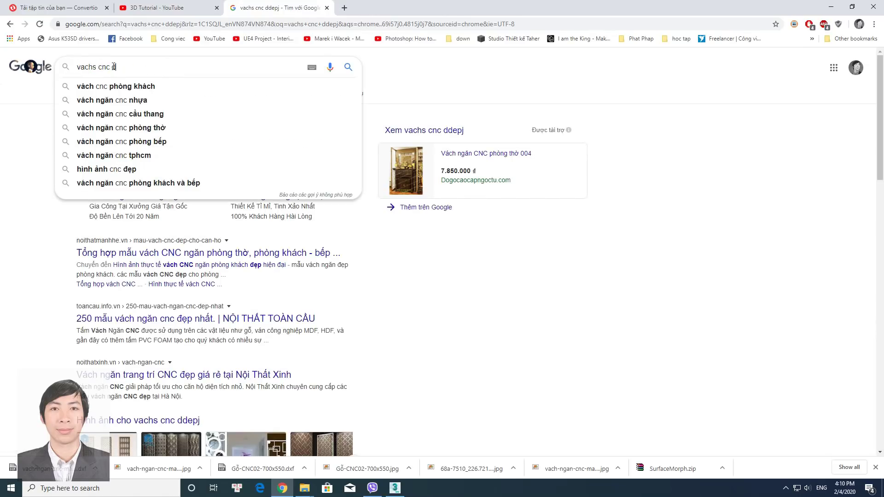
type("ep")
key("Return")
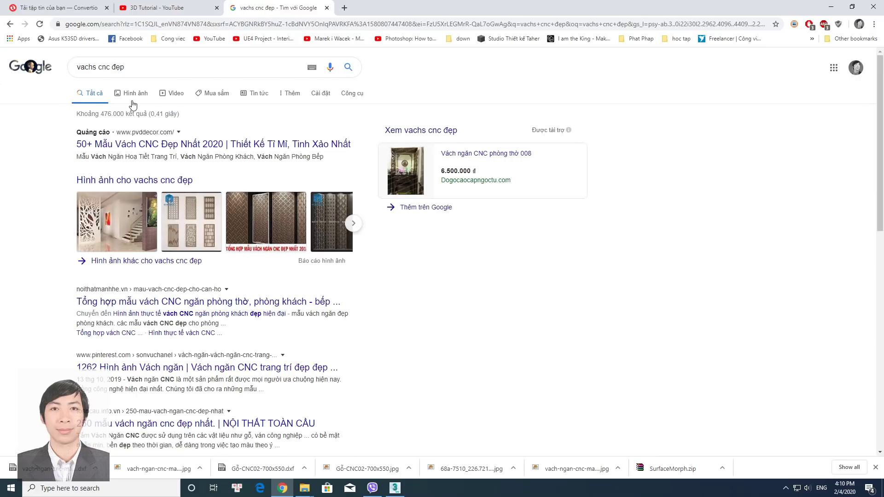
Switch to Google Images results and scroll through the CNC panel grid
left_click(134, 94)
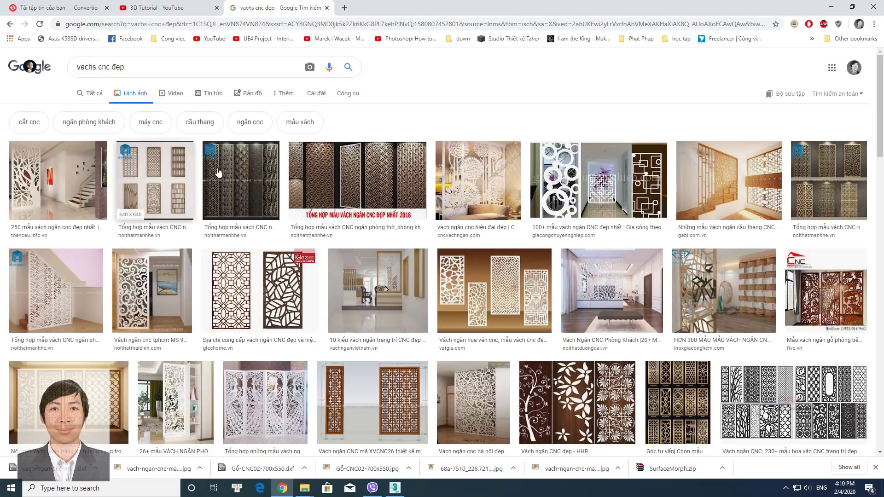
scroll(465, 222, "down", 1)
scroll(465, 222, "down", 2)
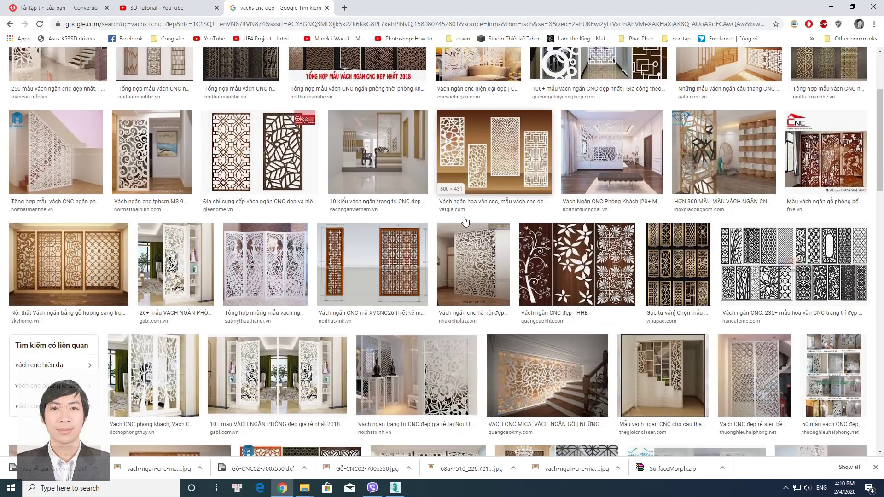
scroll(465, 223, "down", 2)
scroll(368, 216, "up", 2)
scroll(308, 214, "up", 1)
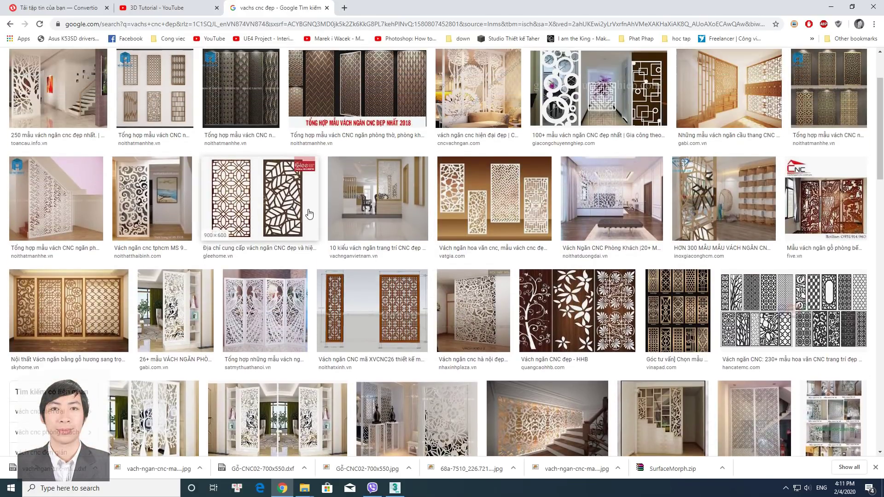
scroll(288, 179, "up", 2)
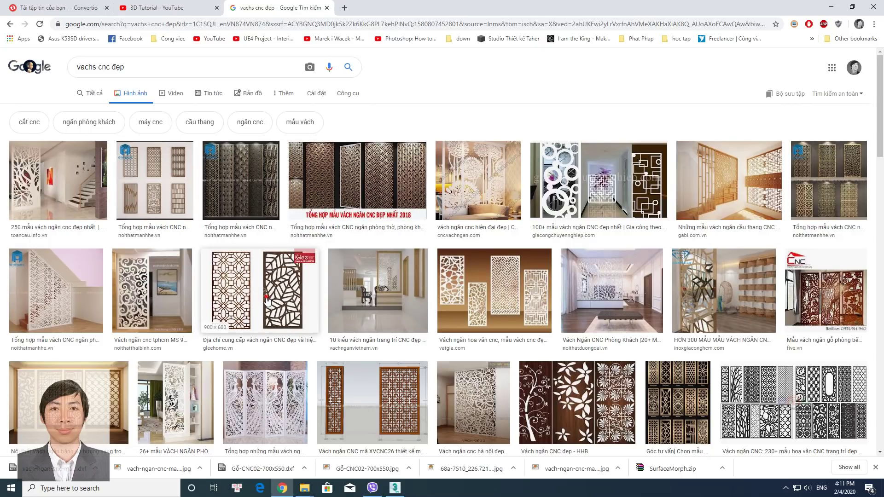
Open the large GleeHome preview of the leaf-and-circle panel pair
left_click(267, 300)
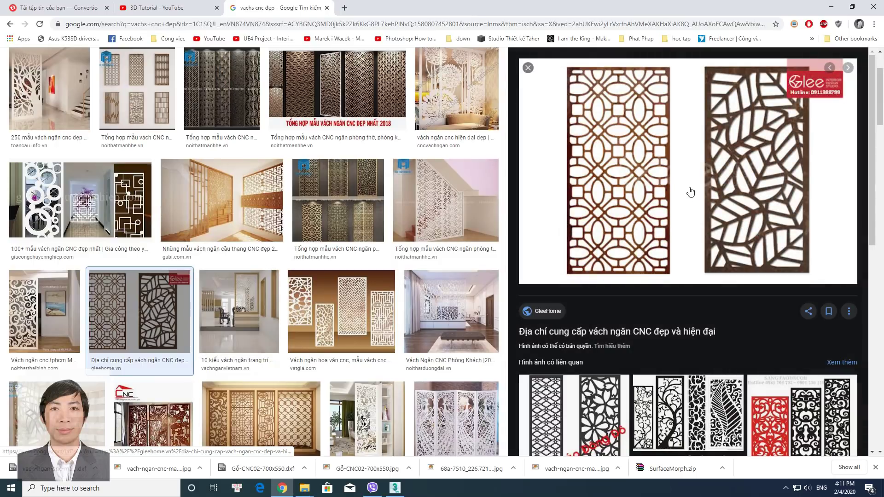
scroll(690, 191, "down", 3)
scroll(820, 248, "down", 2)
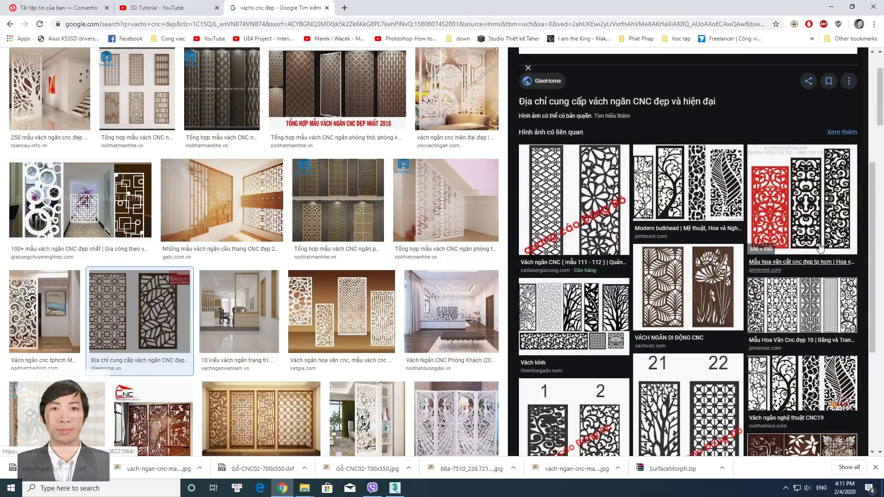
scroll(679, 301, "up", 3)
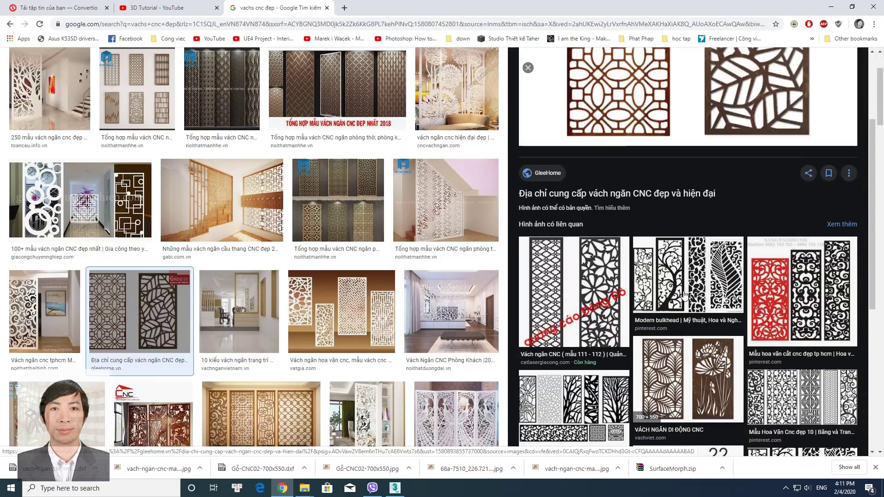
scroll(692, 262, "up", 2)
scroll(694, 252, "down", 5)
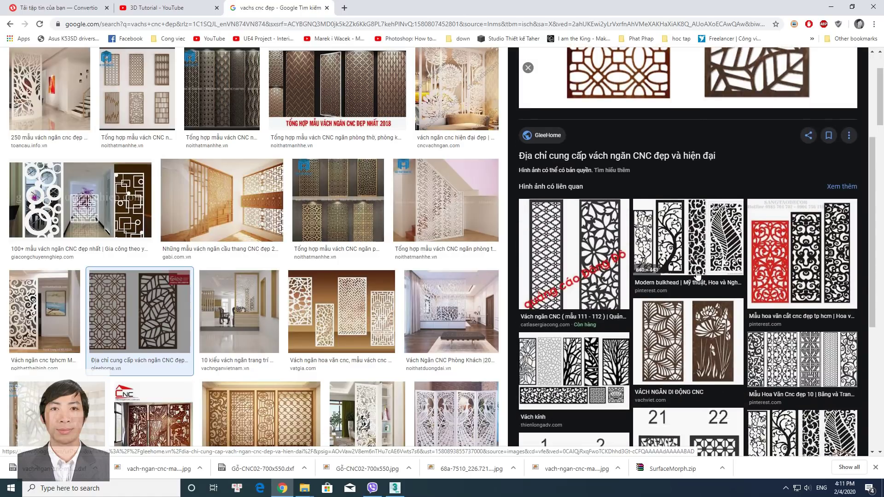
Open the leaf-and-lotus panel image and start saving it to the Desktop
left_click(661, 252)
right_click(689, 204)
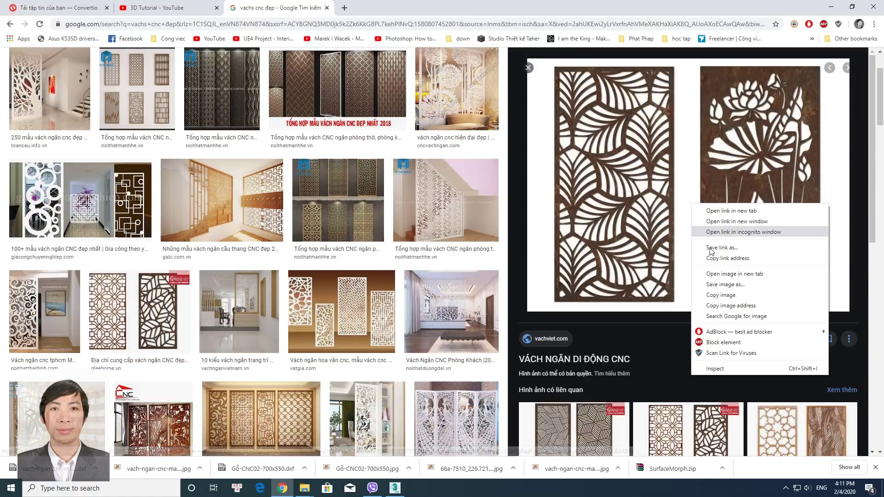
left_click(723, 286)
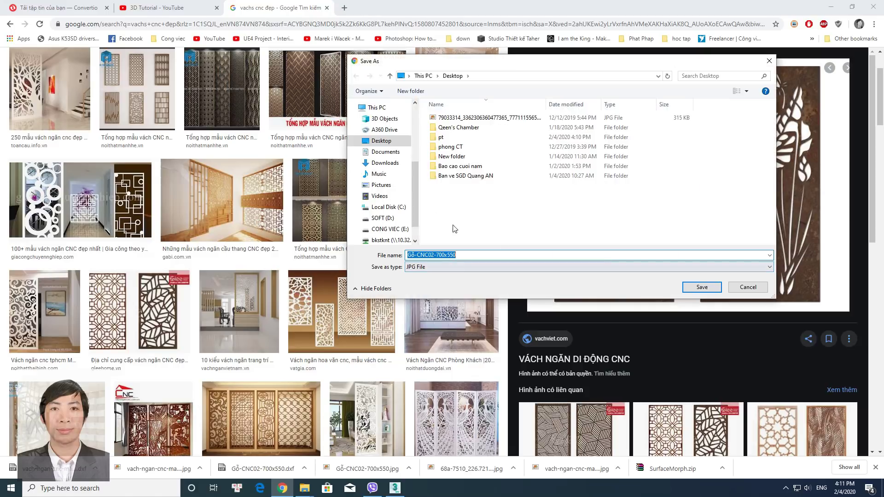
left_click_drag(415, 185, 416, 129)
left_click(398, 126)
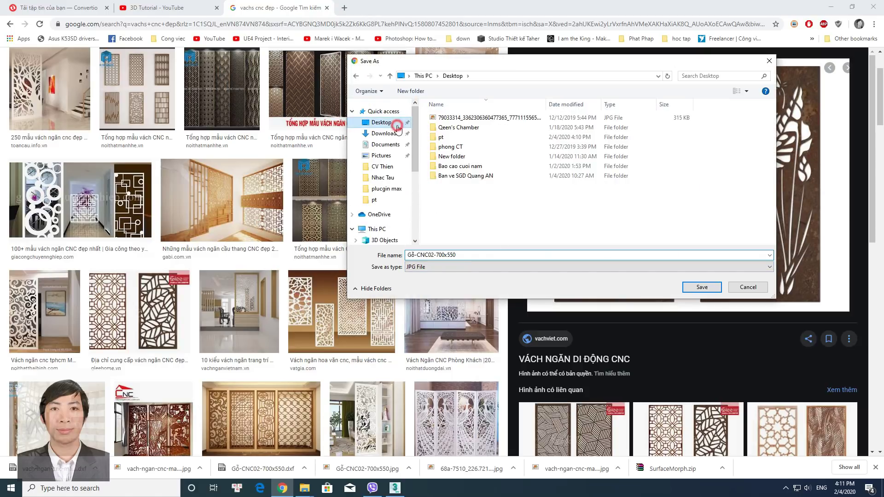
Create a Desktop folder named CNC and save Gỗ-CNC02-700x550.jpg into it
right_click(476, 201)
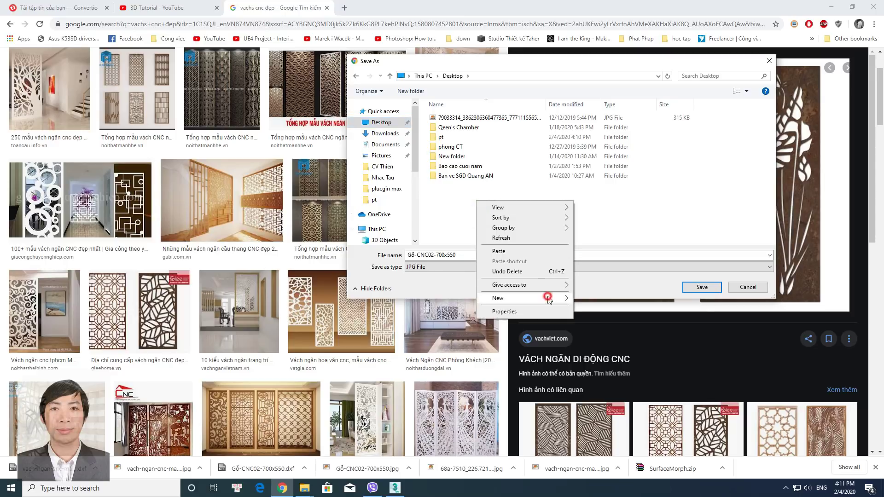
mouse_move(498, 297)
left_click(590, 296)
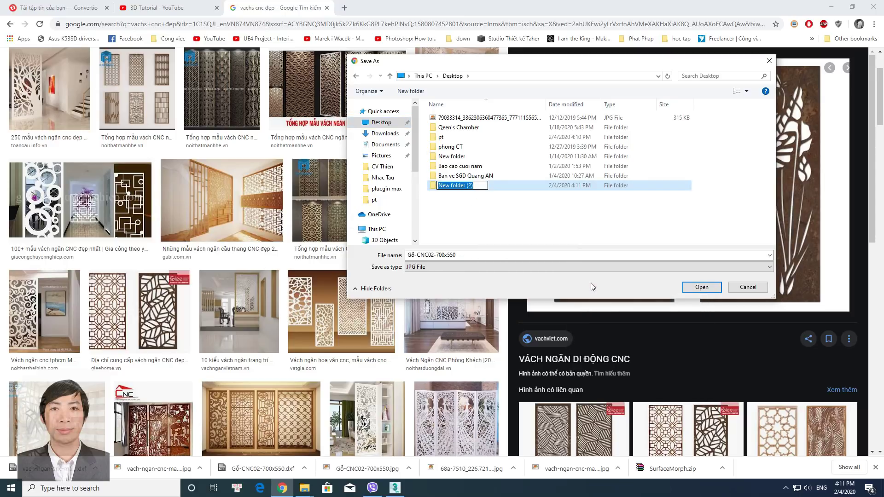
type("CNC")
key("Return")
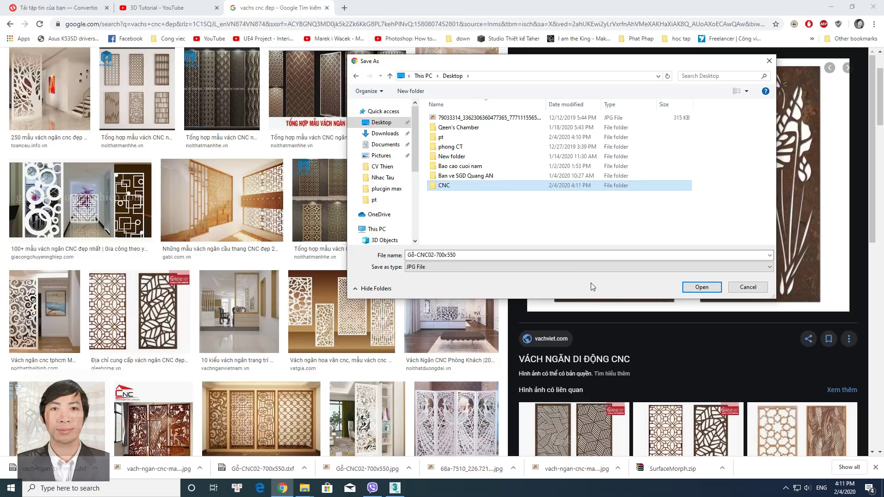
key("Return")
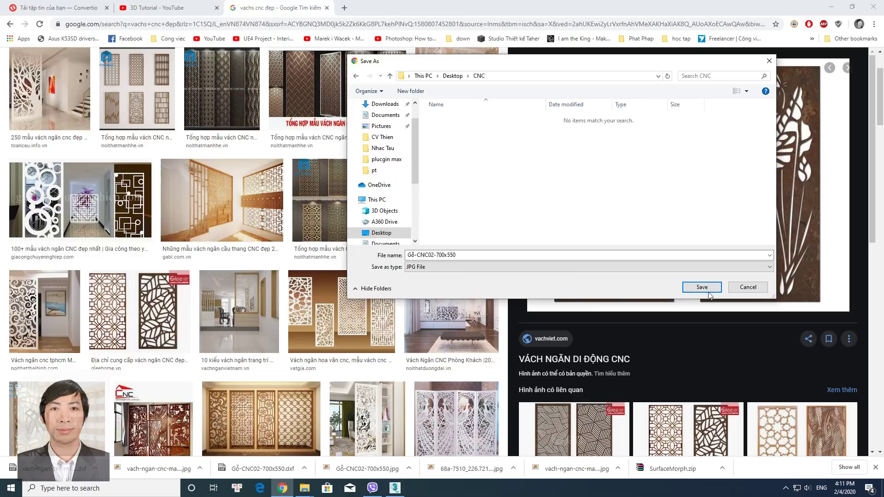
left_click(704, 288)
scroll(703, 276, "down", 7)
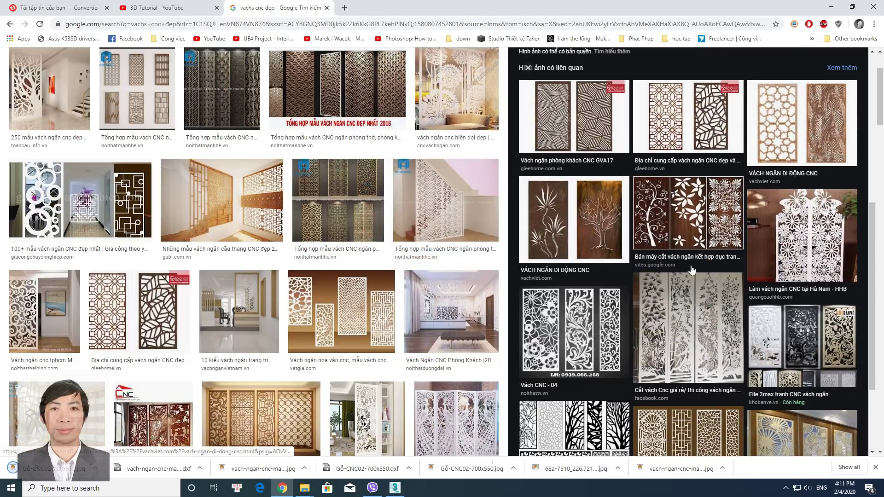
Scroll the image results and open the white floral panel preview
scroll(692, 262, "down", 2)
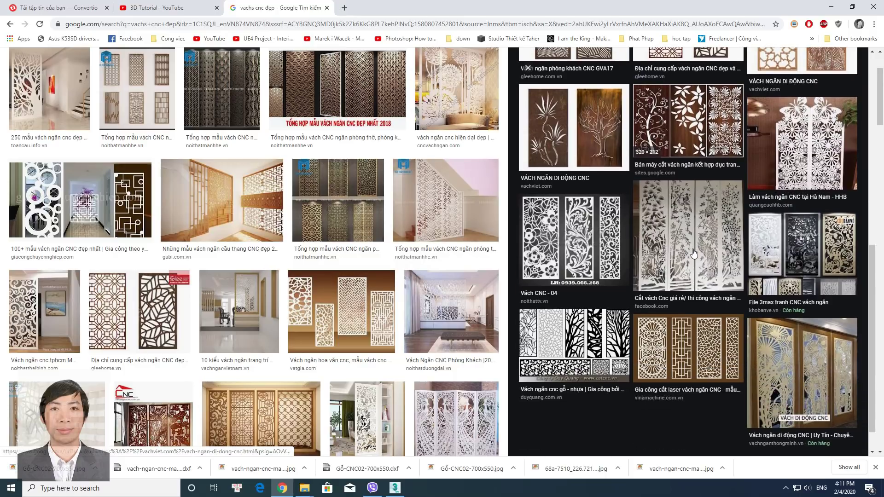
scroll(692, 253, "up", 5)
scroll(692, 253, "up", 5)
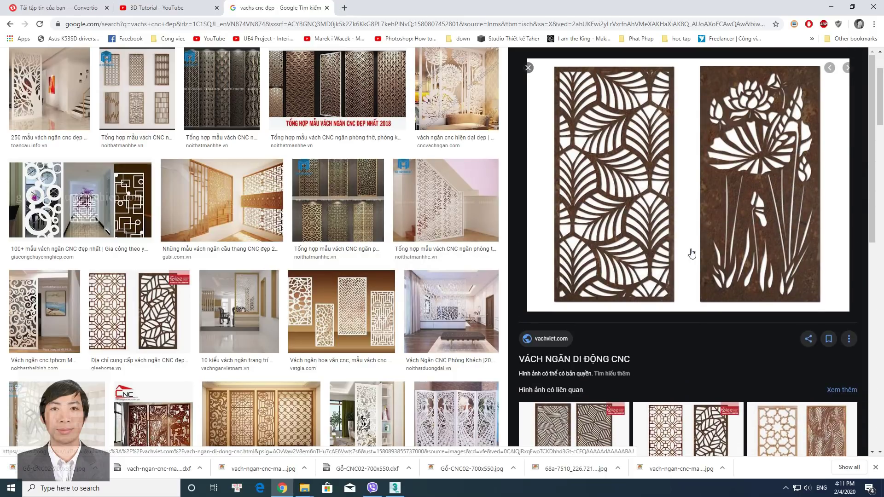
scroll(428, 330, "down", 4)
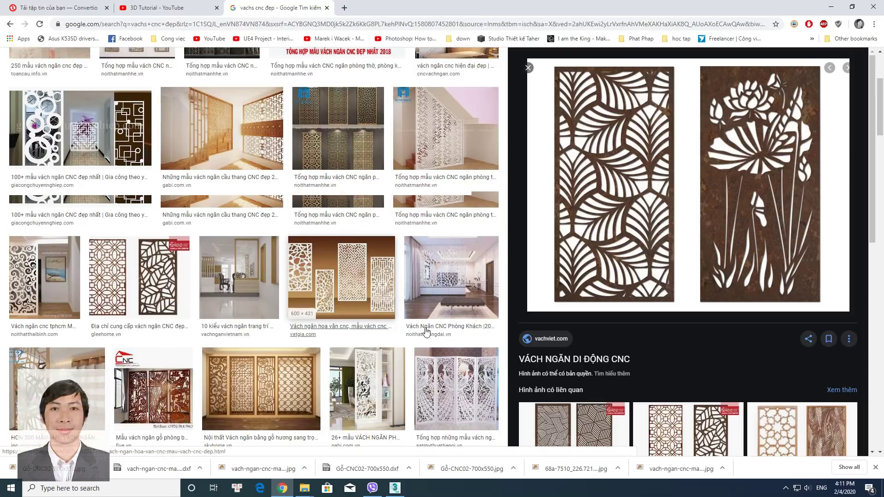
scroll(394, 324, "down", 2)
scroll(394, 324, "up", 2)
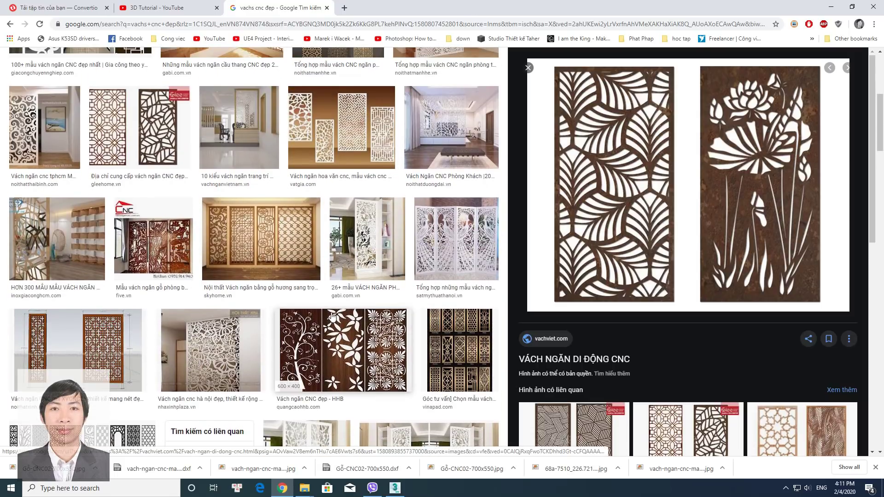
scroll(332, 316, "up", 1)
scroll(332, 317, "up", 2)
scroll(333, 317, "up", 3)
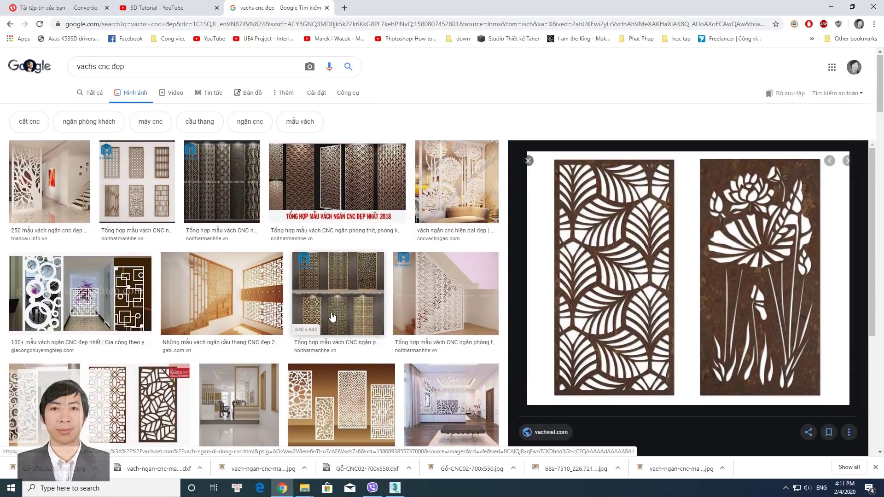
scroll(332, 317, "down", 3)
scroll(299, 312, "down", 1)
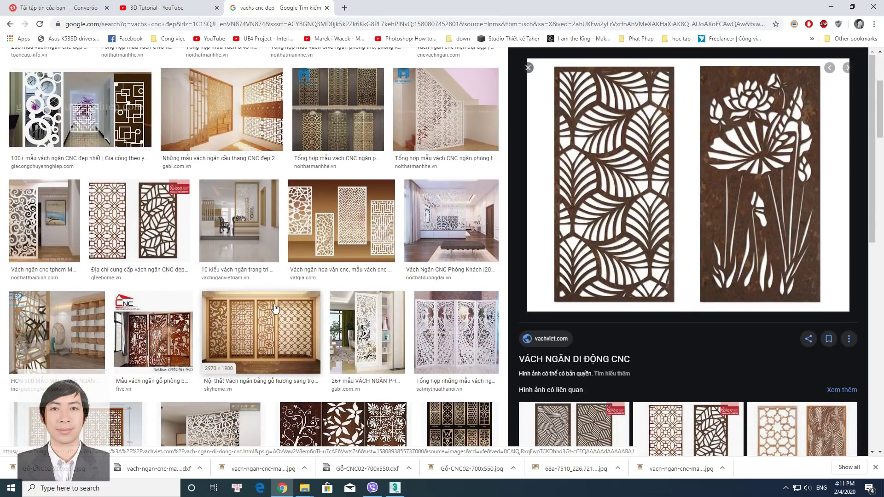
scroll(265, 308, "down", 2)
scroll(265, 307, "down", 1)
left_click(254, 309)
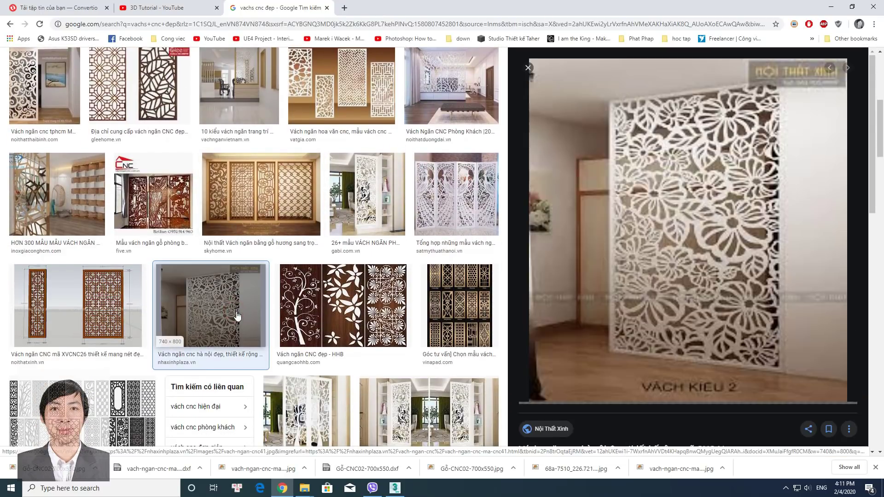
Save the floral panel image as vach-ngan-cnc41.jpg into the CNC folder
right_click(698, 237)
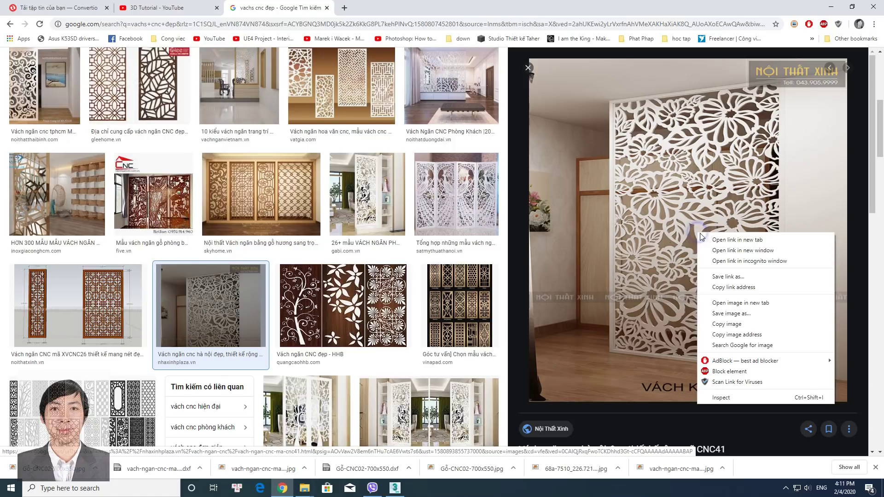
left_click(743, 314)
left_click(703, 287)
scroll(631, 263, "down", 6)
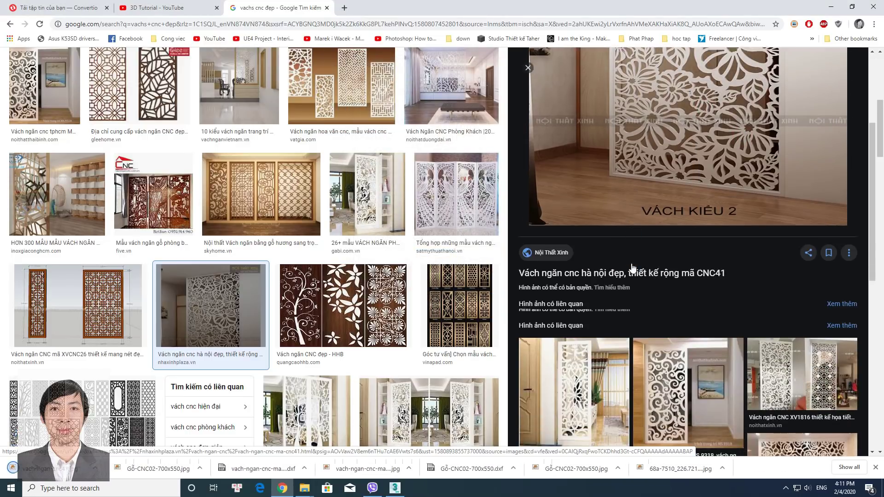
scroll(631, 263, "down", 2)
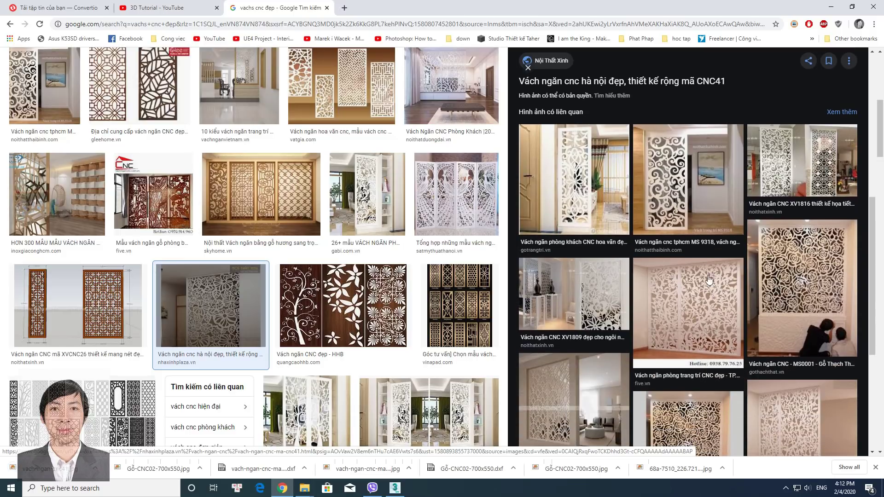
scroll(685, 343, "down", 2)
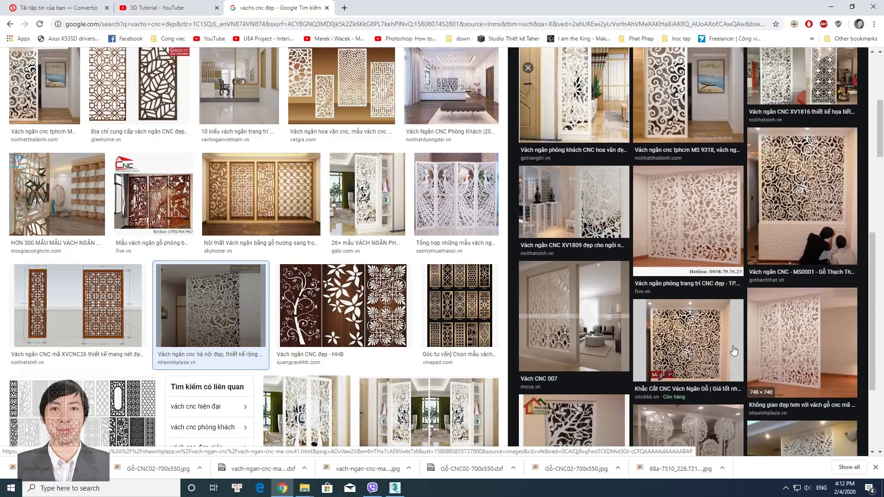
Preview the MS0001 rose-pattern screen image and scroll through more results
left_click(804, 191)
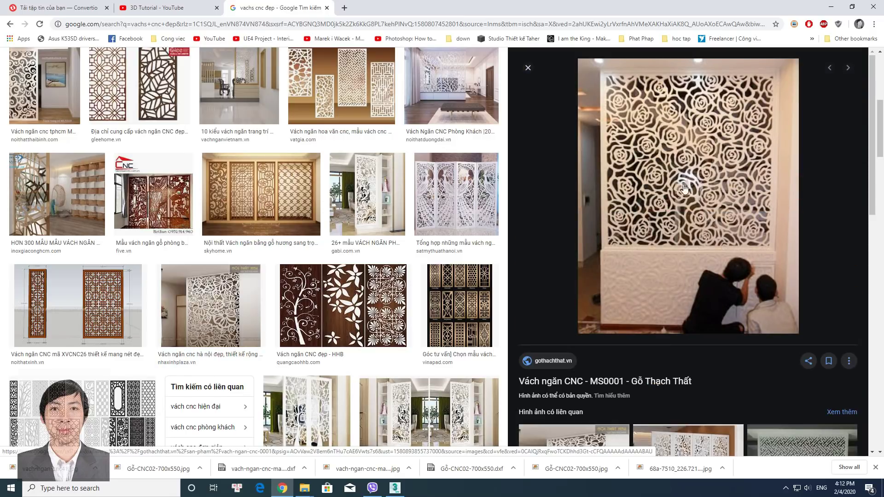
scroll(737, 222, "down", 1)
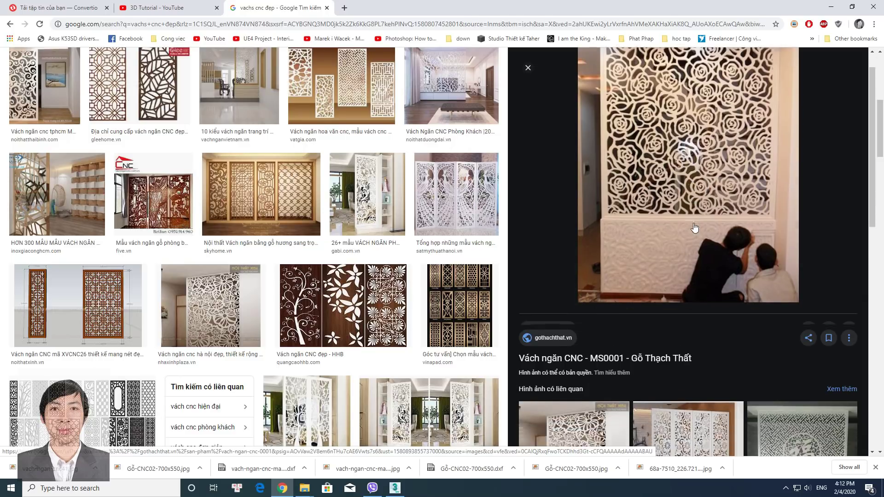
scroll(777, 221, "down", 5)
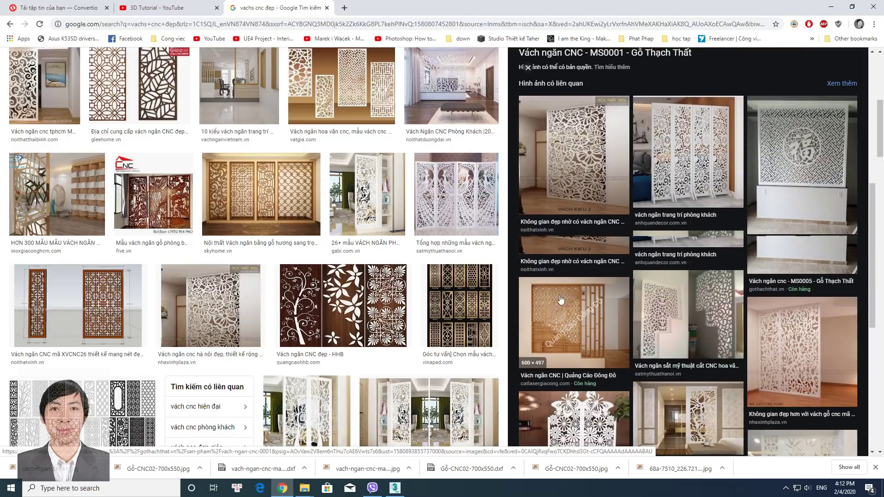
scroll(776, 221, "down", 2)
scroll(579, 274, "down", 4)
Open the HHB daisy-pattern screen image and save it into the CNC folder
left_click(574, 180)
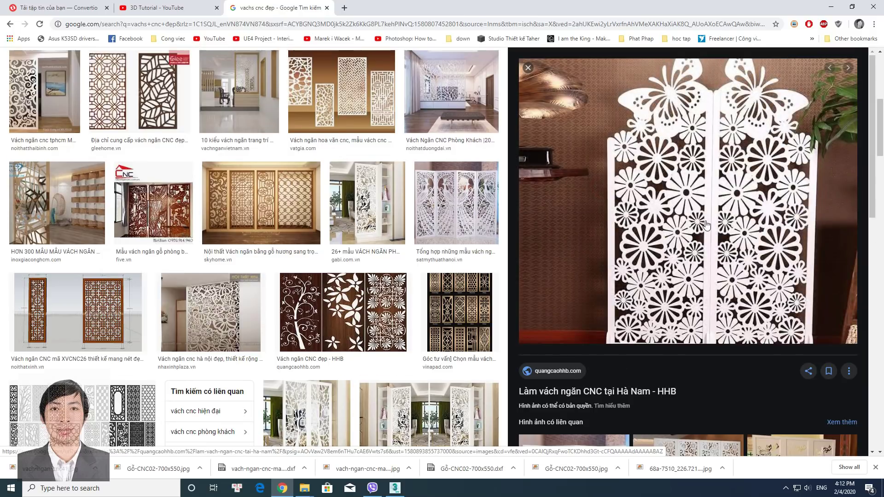
scroll(713, 220, "up", 1)
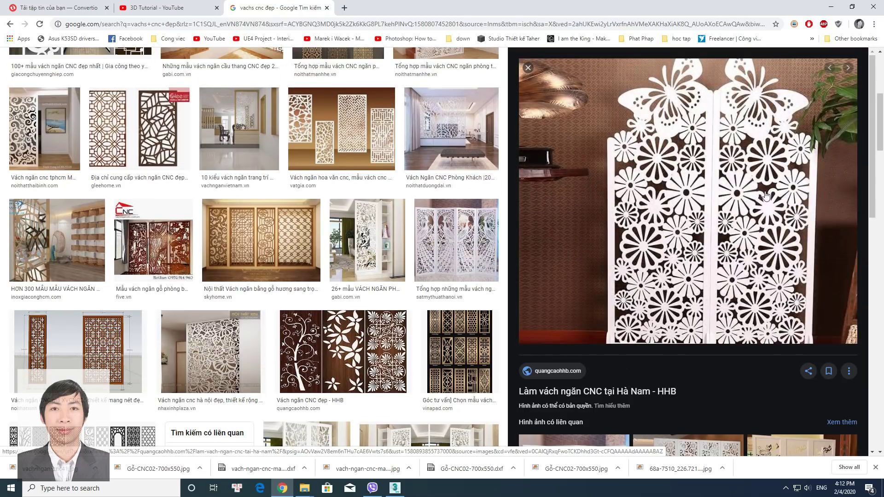
right_click(727, 206)
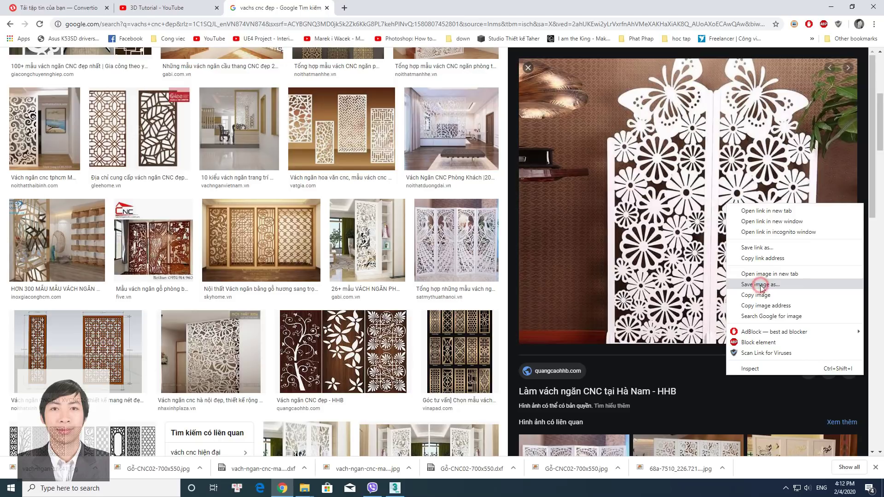
left_click(760, 285)
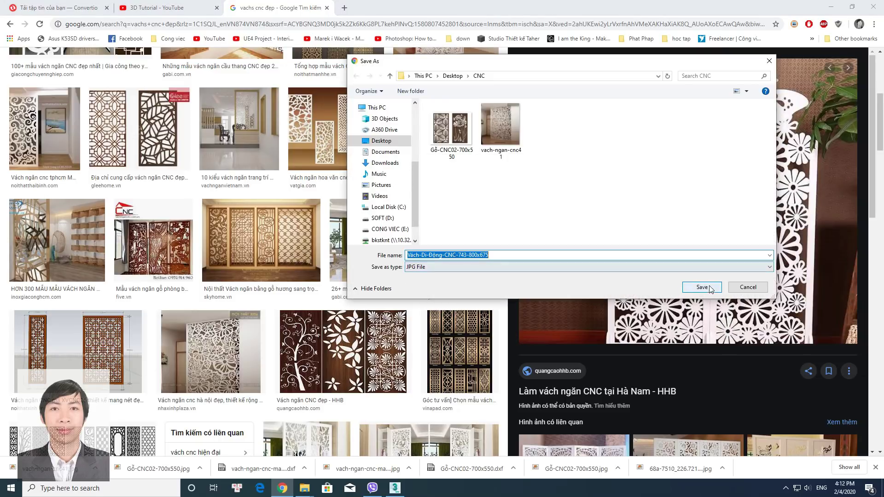
left_click(711, 288)
Browse further, previewing the peacock-pattern and tree-branch screen images
scroll(631, 249, "down", 4)
scroll(631, 248, "down", 3)
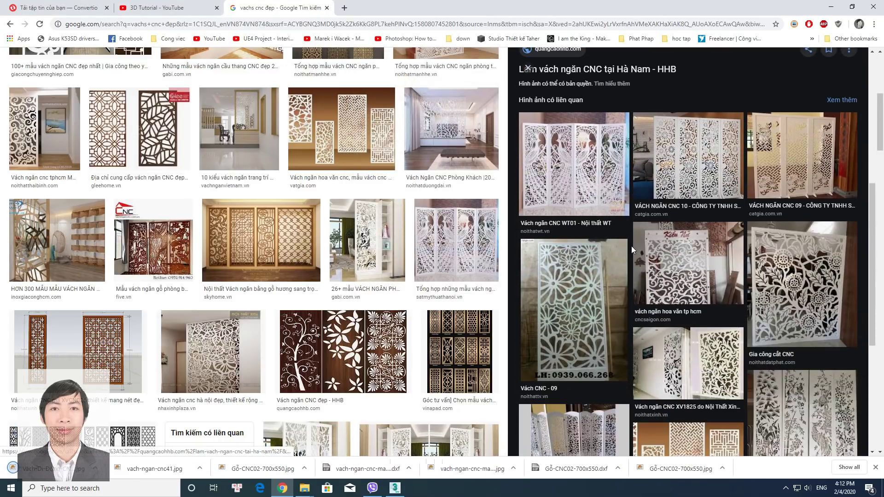
scroll(631, 248, "down", 5)
scroll(351, 252, "up", 3)
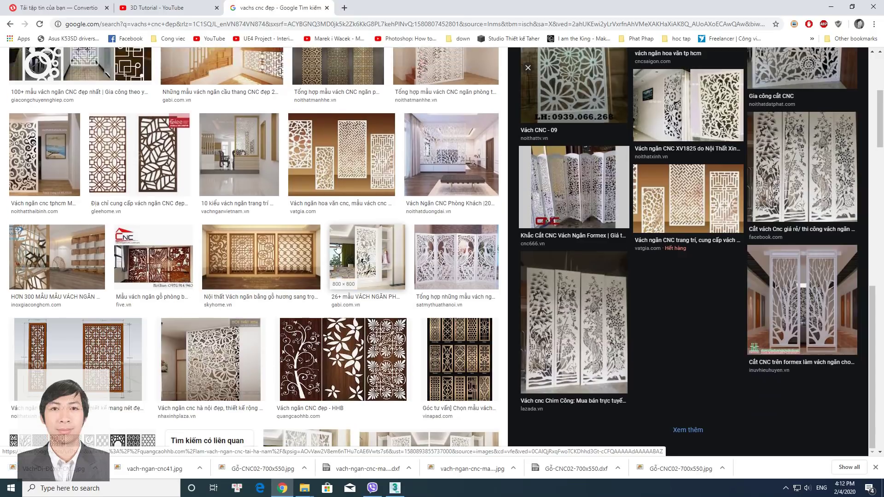
scroll(351, 252, "up", 3)
scroll(458, 335, "down", 4)
left_click(458, 330)
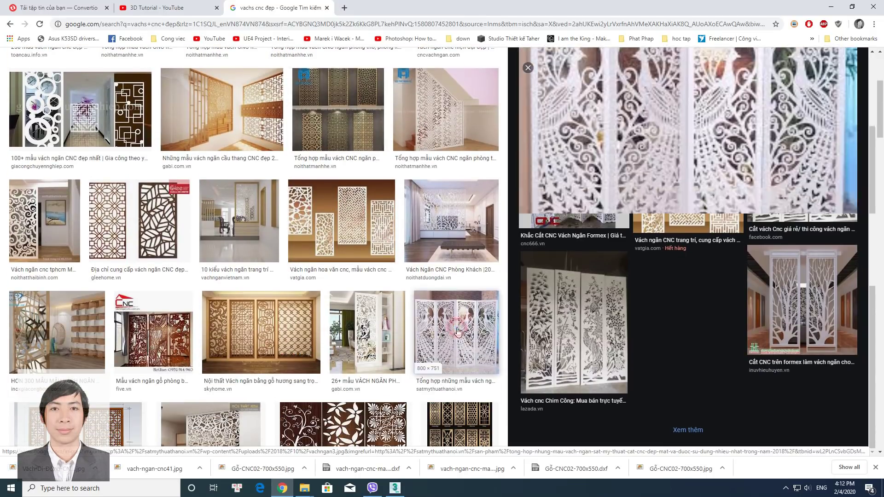
scroll(107, 198, "up", 2)
scroll(107, 198, "up", 2)
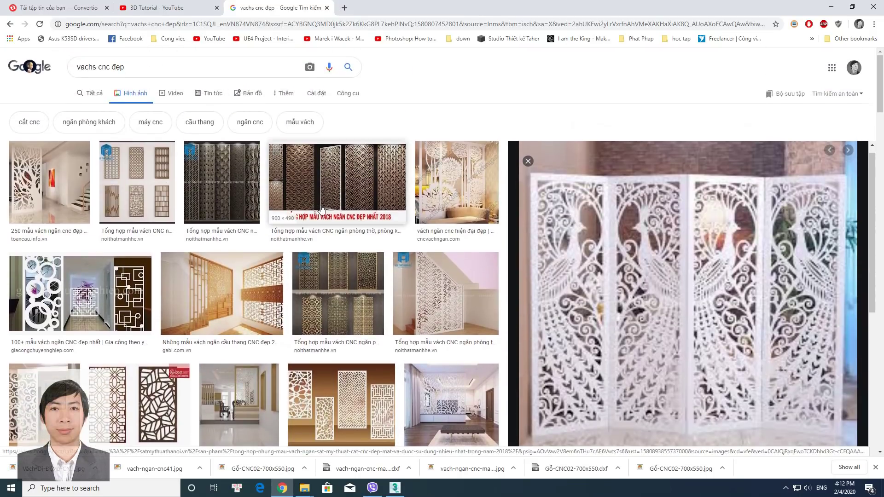
left_click(60, 180)
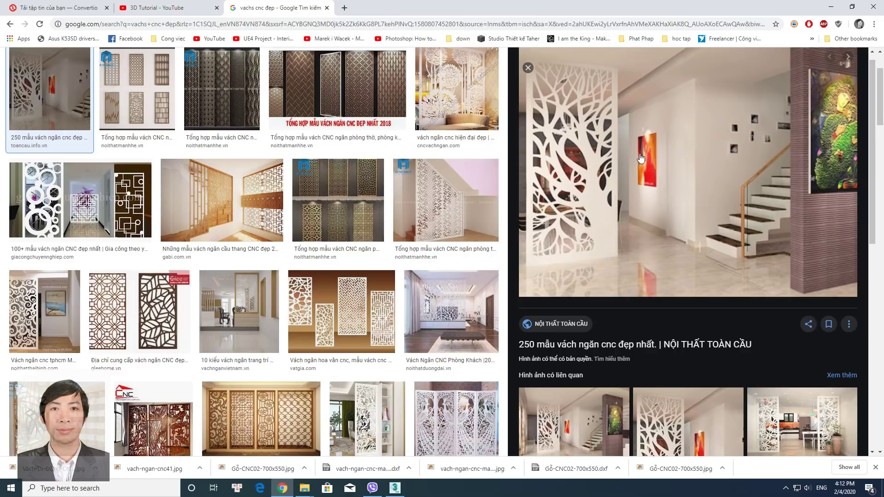
Open the tree-branch image in a new tab, close the blank tab, and minimize Chrome
right_click(603, 165)
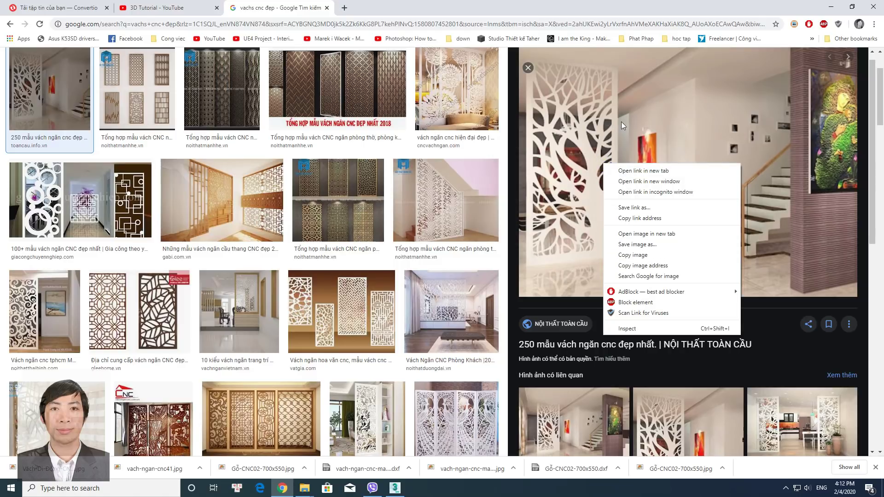
left_click(689, 111)
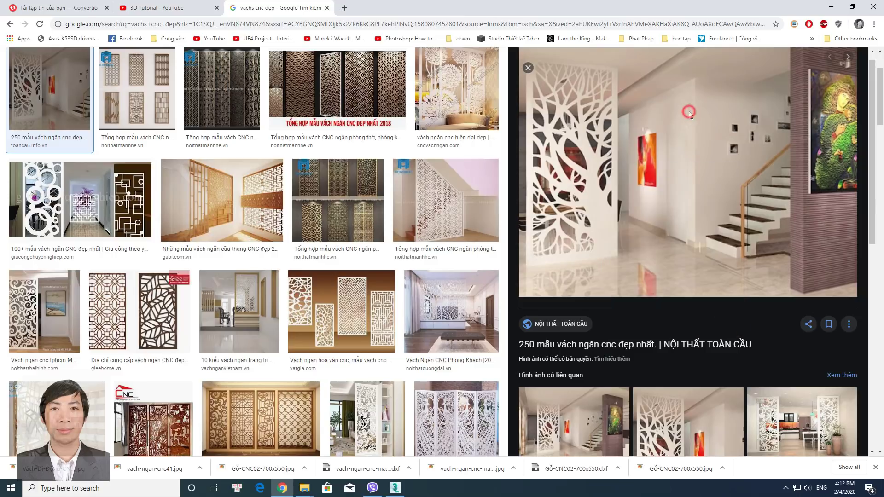
left_click(437, 8)
left_click(830, 8)
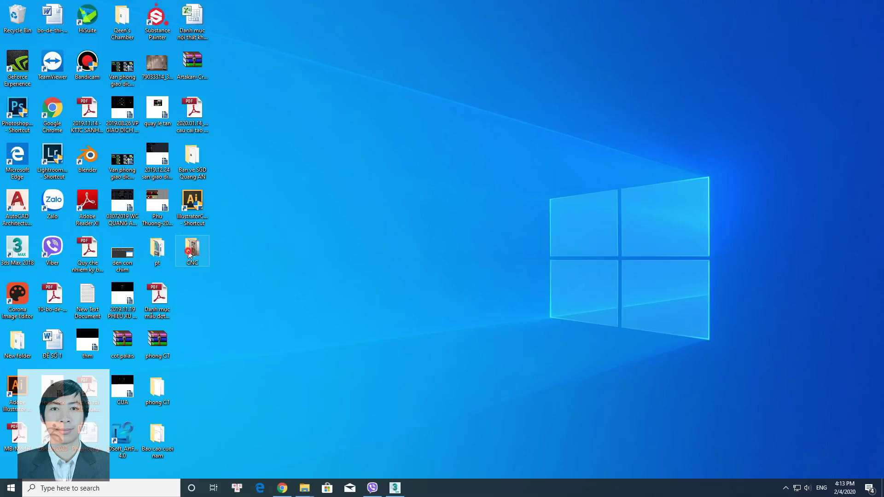
View Gỗ-CNC02-700x550.jpg from the CNC folder full screen in Photo Viewer, then return to Chrome
double_click(188, 253)
double_click(287, 177)
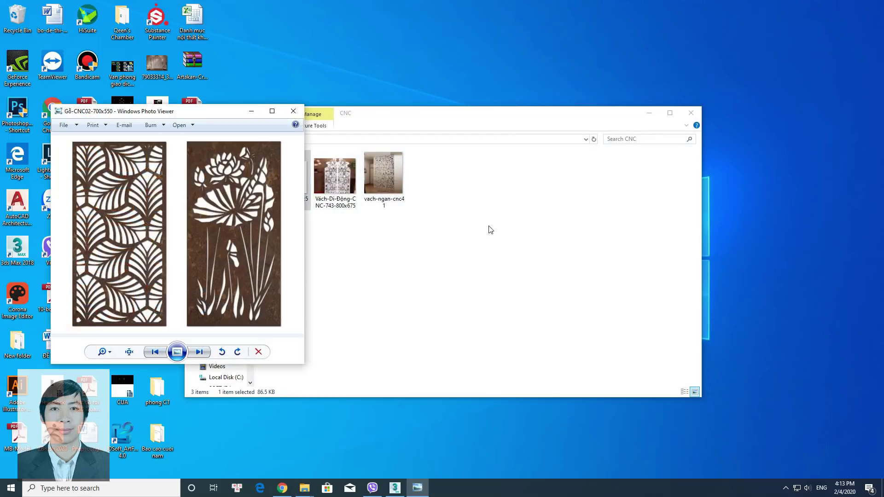
left_click(272, 111)
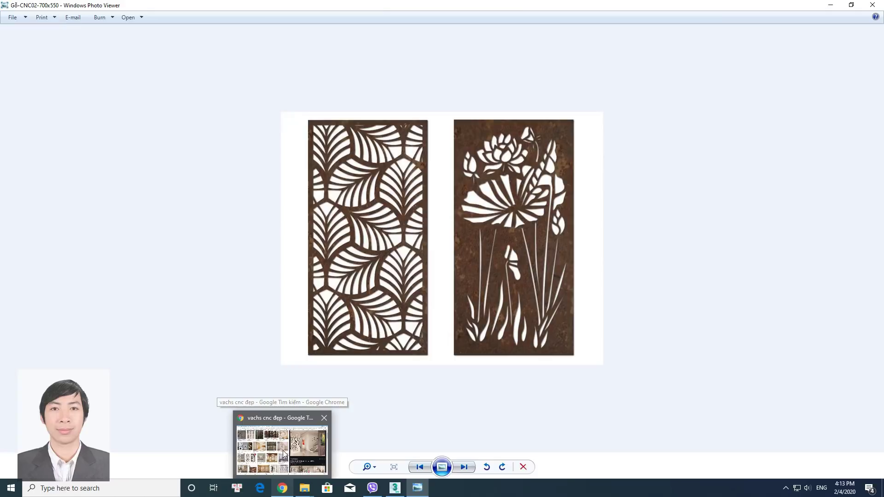
mouse_move(281, 488)
left_click(282, 442)
Load the convertio.co home page by trimming the download path from the address
left_click(69, 8)
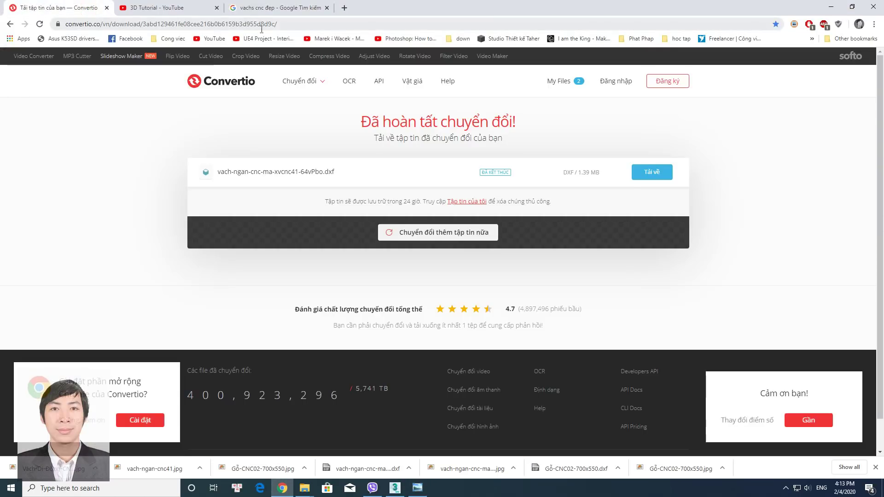
left_click_drag(101, 24, 299, 24)
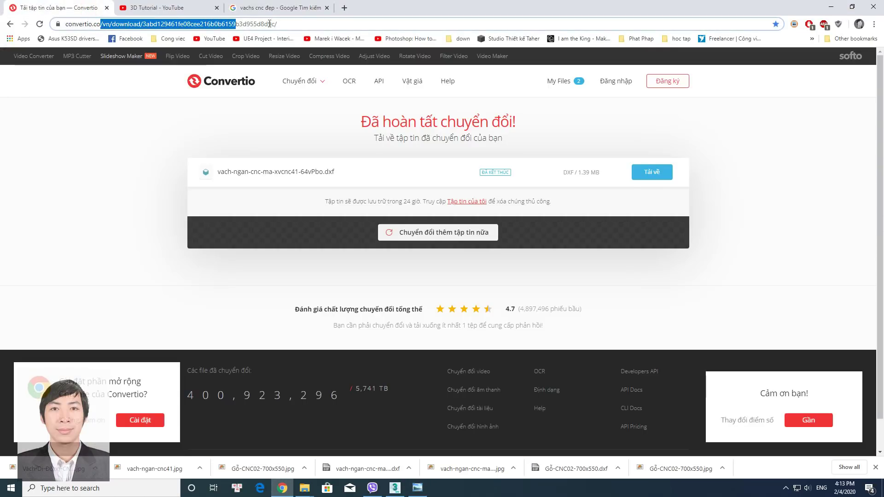
left_click(314, 26)
key("ctrl+shift+Left")
key("ctrl+shift+Left")
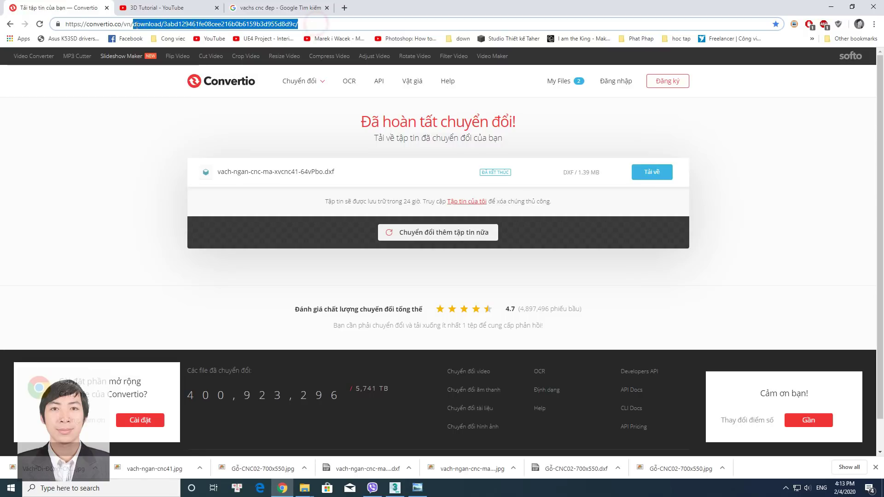
key("BackSpace")
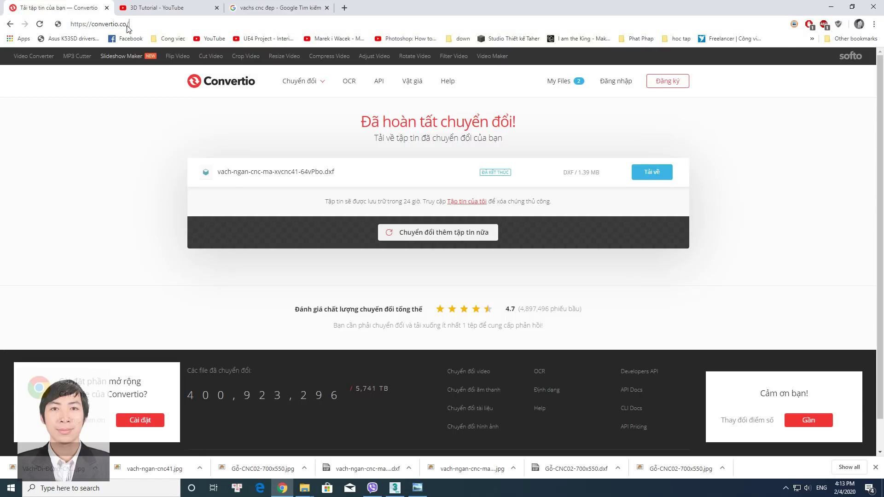
key("Return")
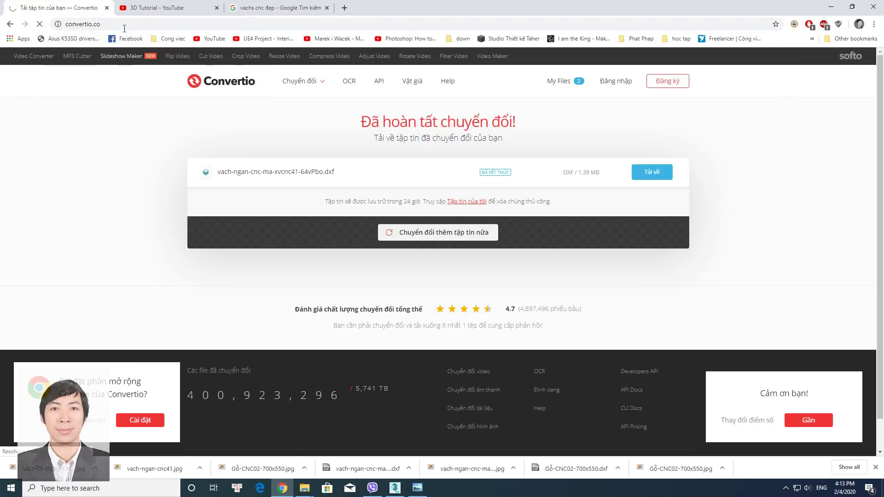
left_click(112, 24)
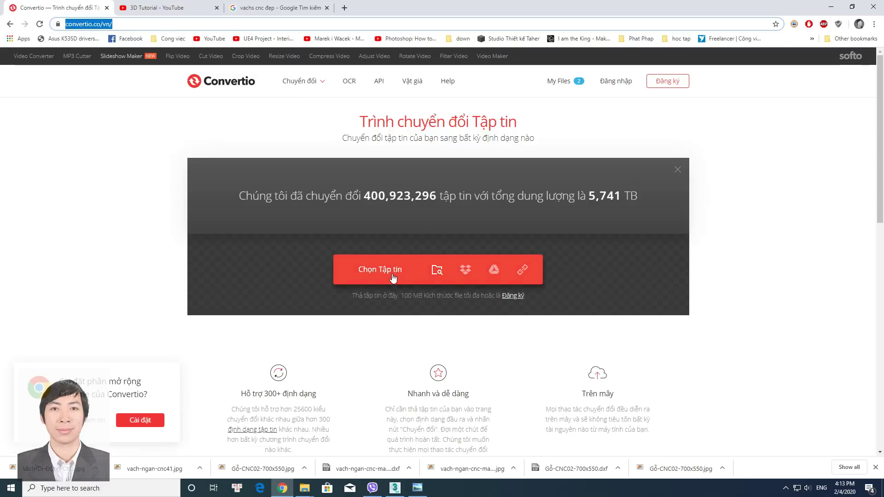
Upload Gỗ-CNC02-700x550.jpg from Desktop\CNC to Convertio
left_click(388, 269)
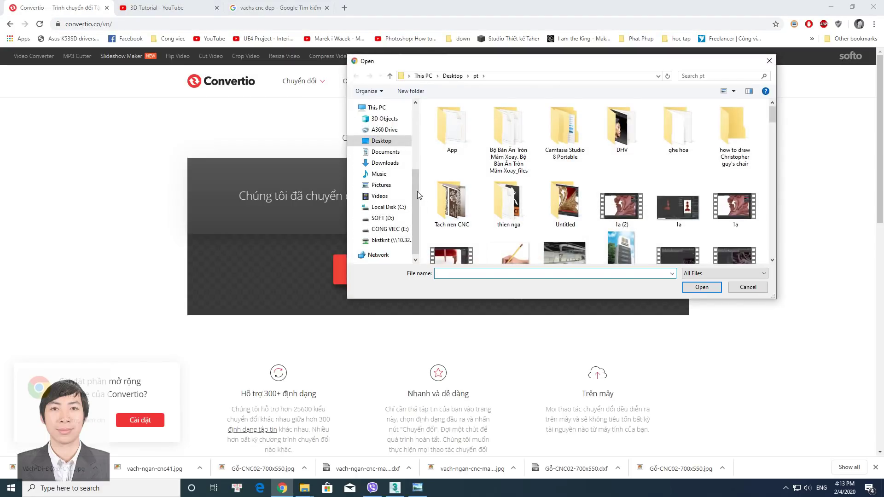
scroll(417, 191, "up", 3)
left_click(381, 122)
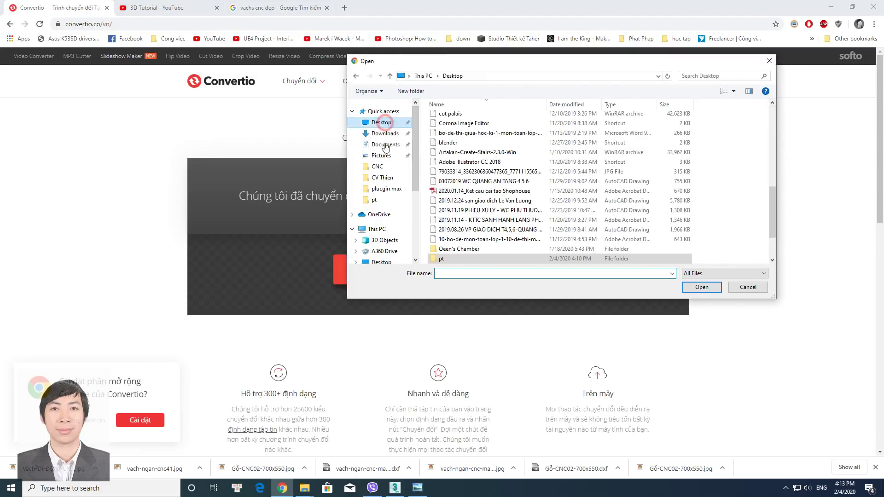
left_click(377, 166)
left_click(446, 137)
left_click(701, 287)
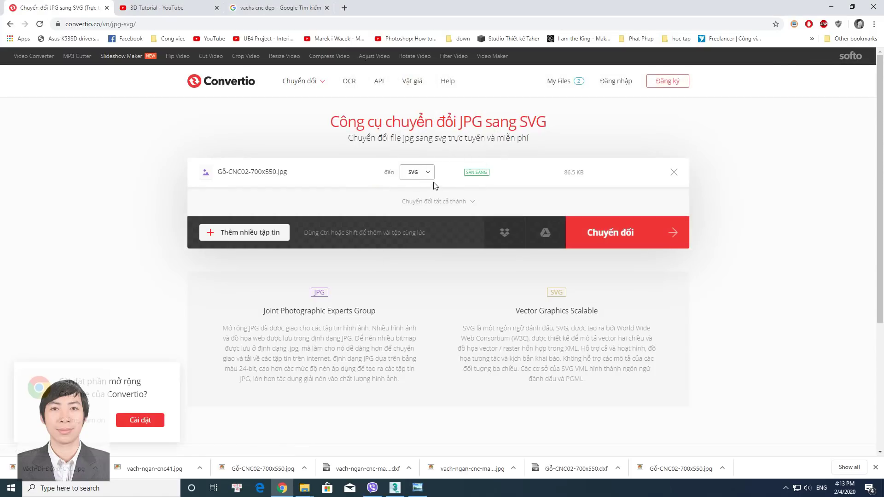
Convert the image to DXF and save Gỗ-CNC02-700x550_1.dxf into the CNC folder
left_click(428, 175)
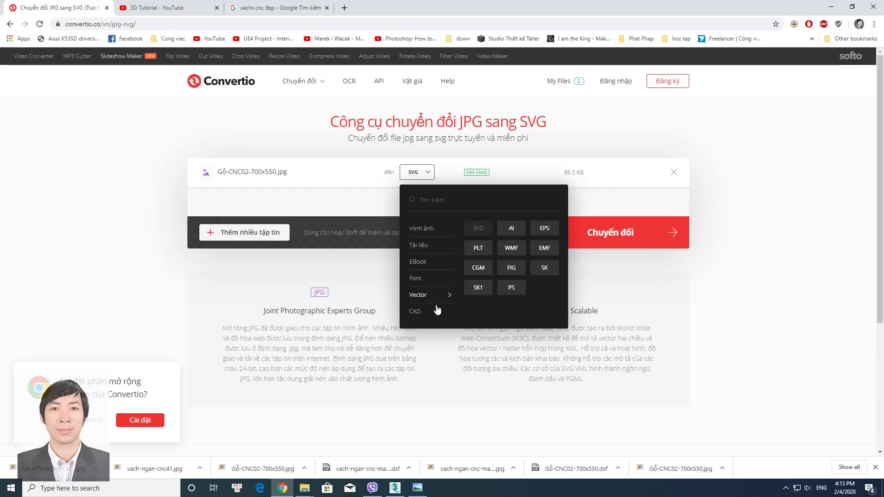
left_click(479, 228)
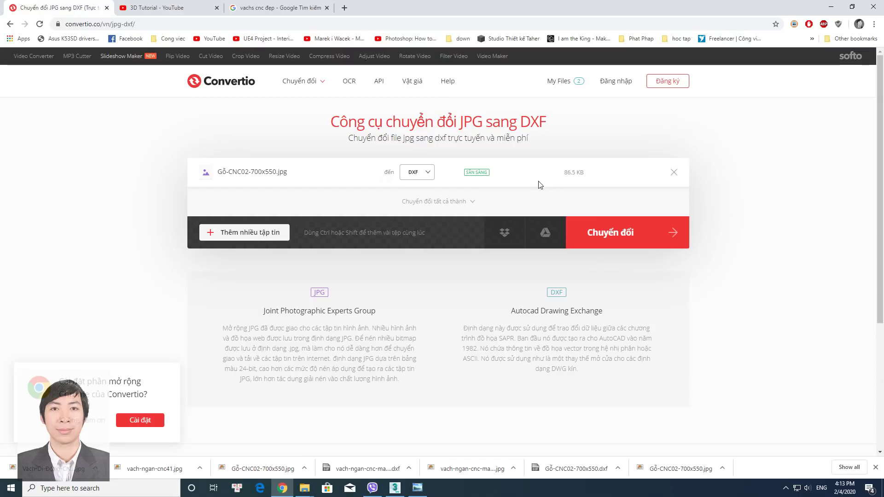
left_click(608, 236)
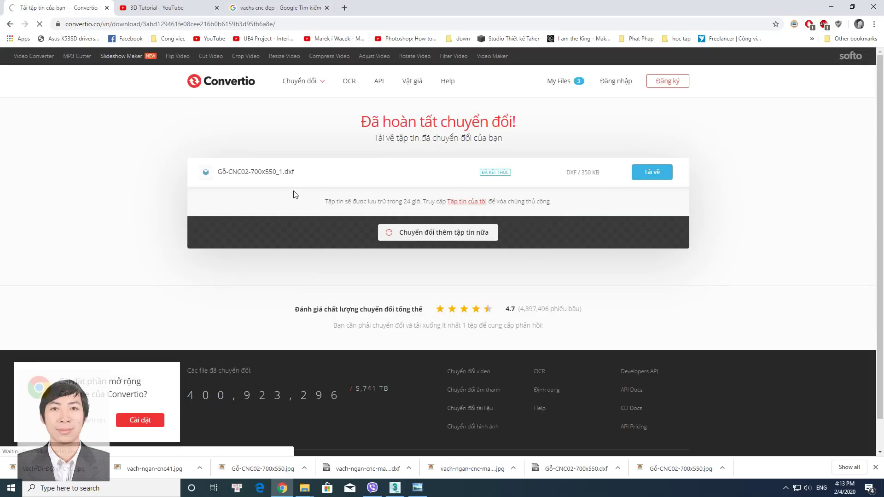
left_click(652, 171)
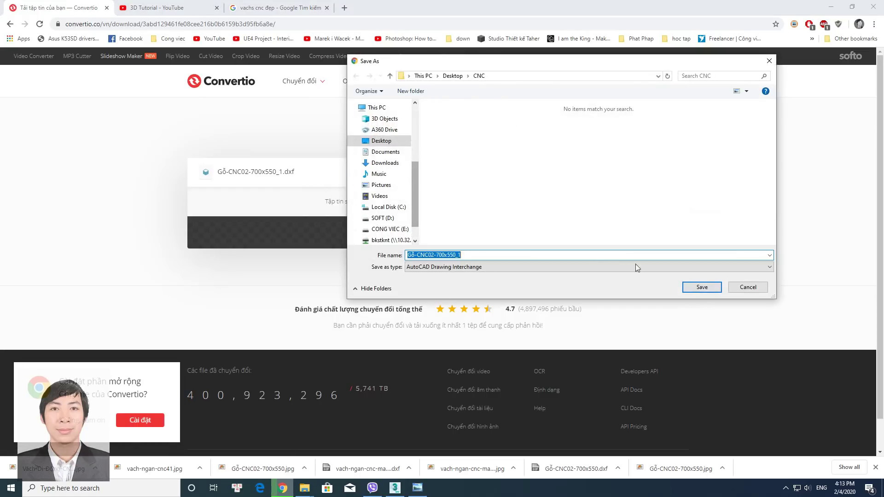
left_click(701, 287)
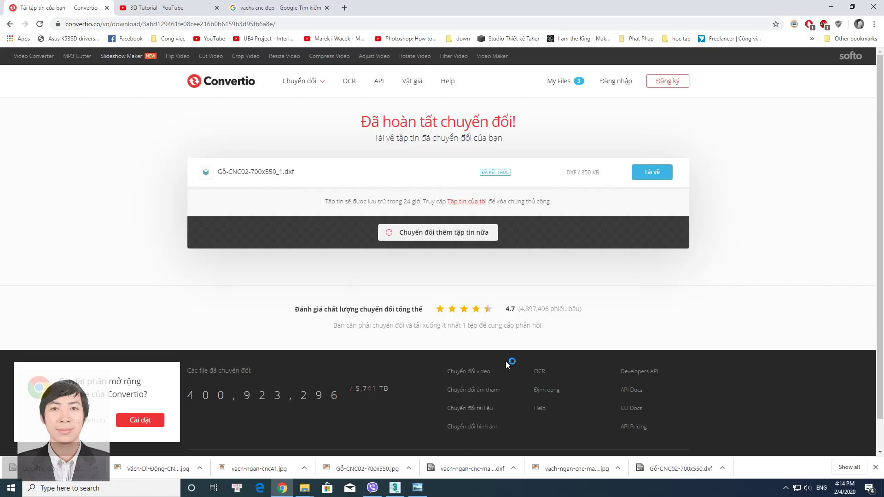
left_click(875, 468)
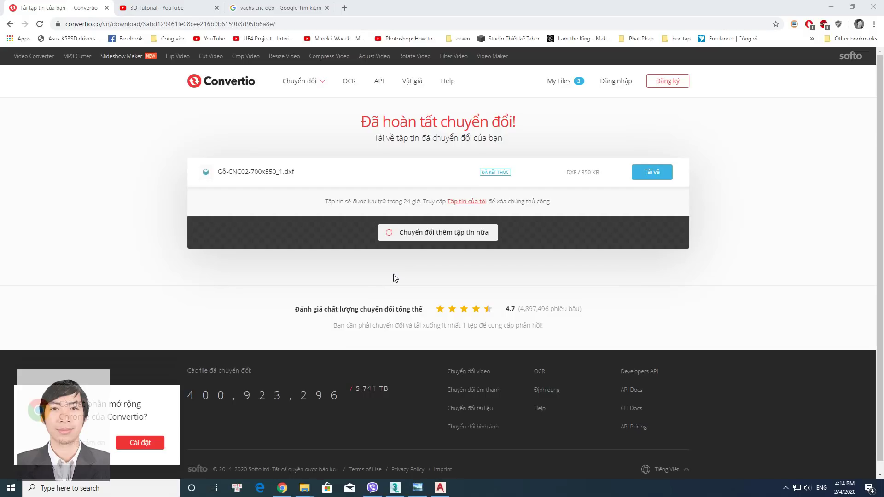
Open the DXF read-only in AutoCAD and Zoom All to show both panels
left_click(454, 487)
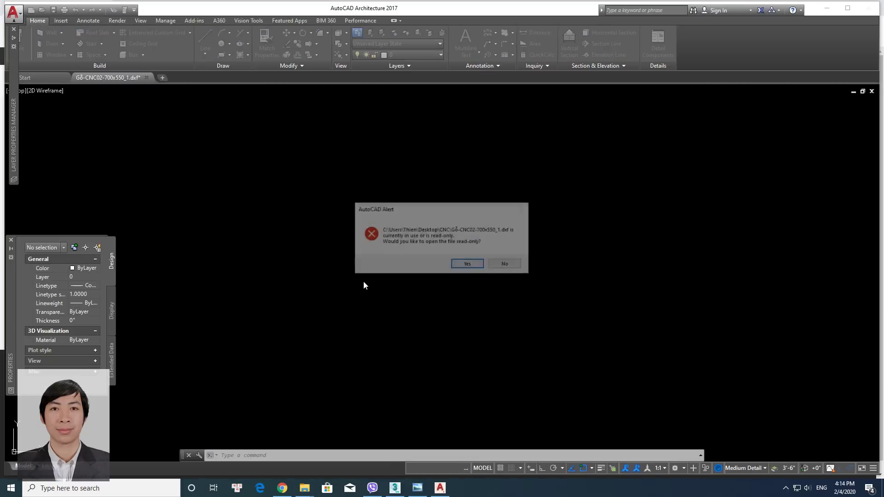
left_click(468, 264)
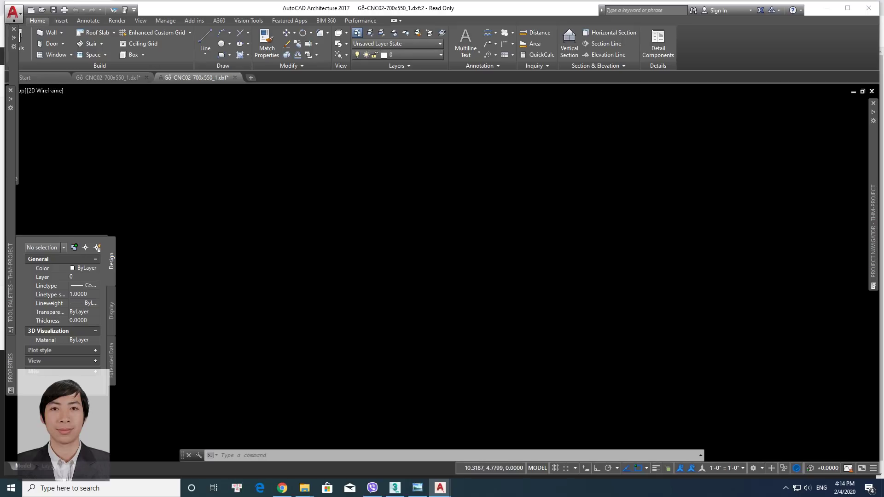
type("z")
key("Return")
type("a")
key("Return")
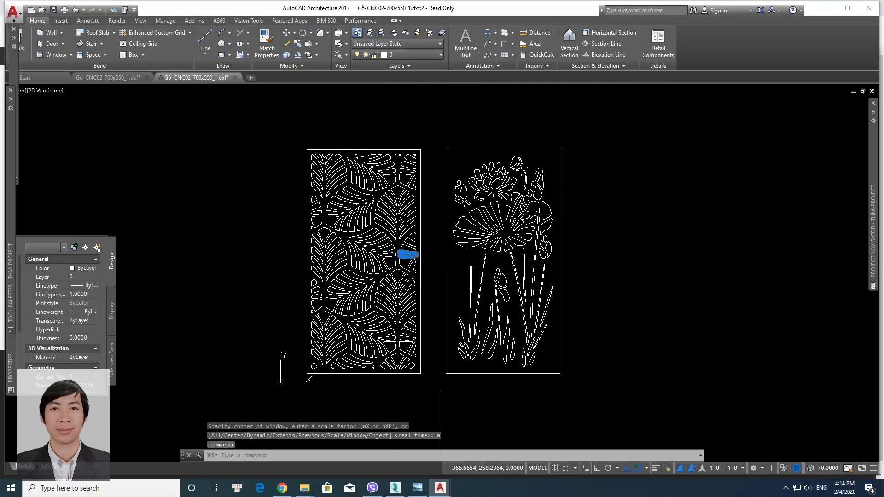
key("Escape")
key("Escape")
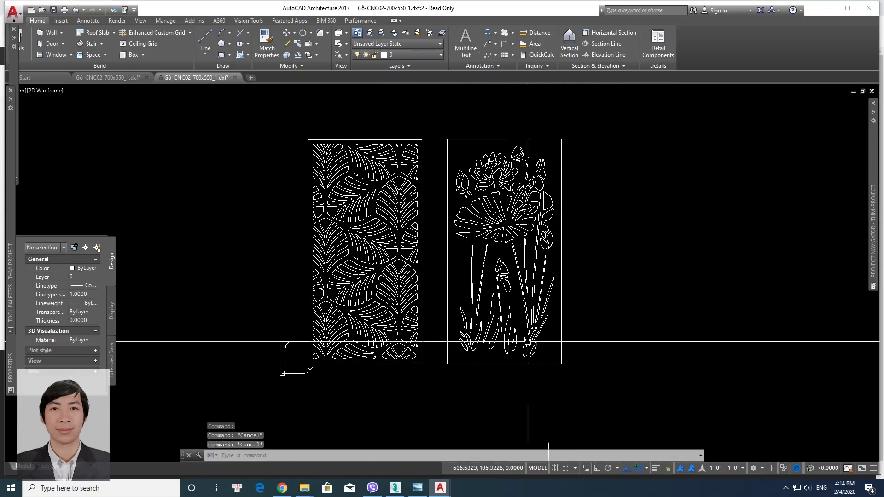
Erase a leaf outline in the left panel, then undo the erase
scroll(359, 207, "up", 6)
left_click(359, 207)
key("Escape")
left_click(363, 203)
scroll(377, 250, "down", 4)
type("e")
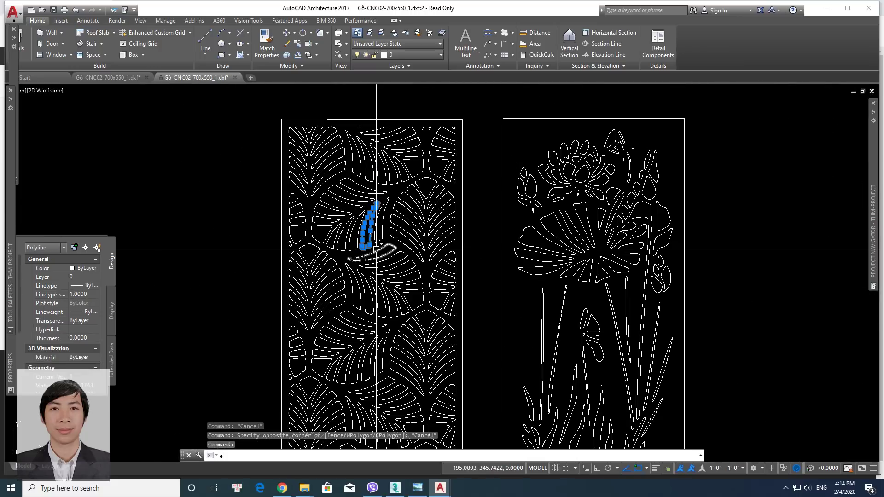
key("Return")
type("u")
key("Return")
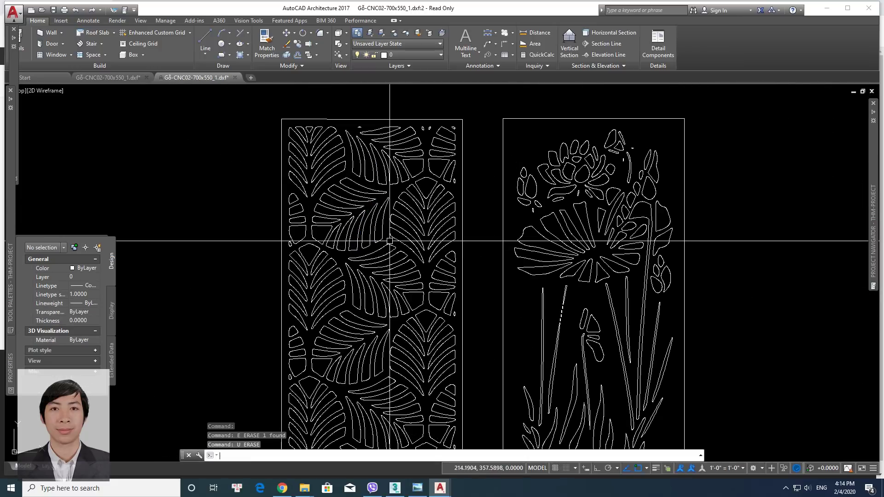
scroll(390, 241, "down", 3)
scroll(457, 267, "up", 2)
scroll(457, 267, "down", 2)
Crossing-select all the linework of both panels
left_click(671, 400)
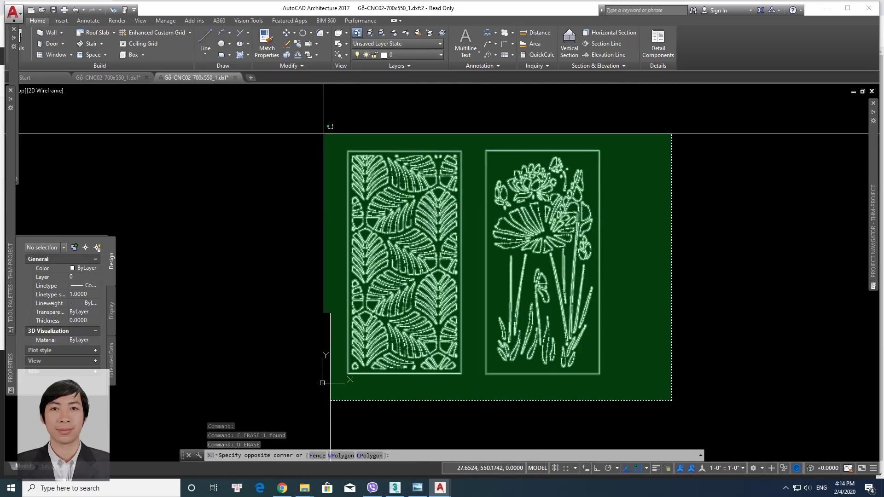
key("Escape")
left_click(655, 398)
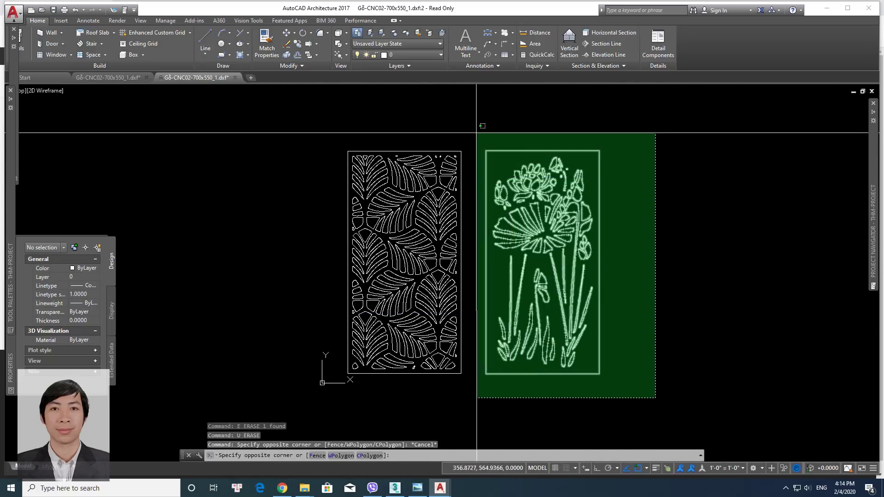
left_click(477, 129)
key("Escape")
left_click(670, 388)
left_click(353, 190)
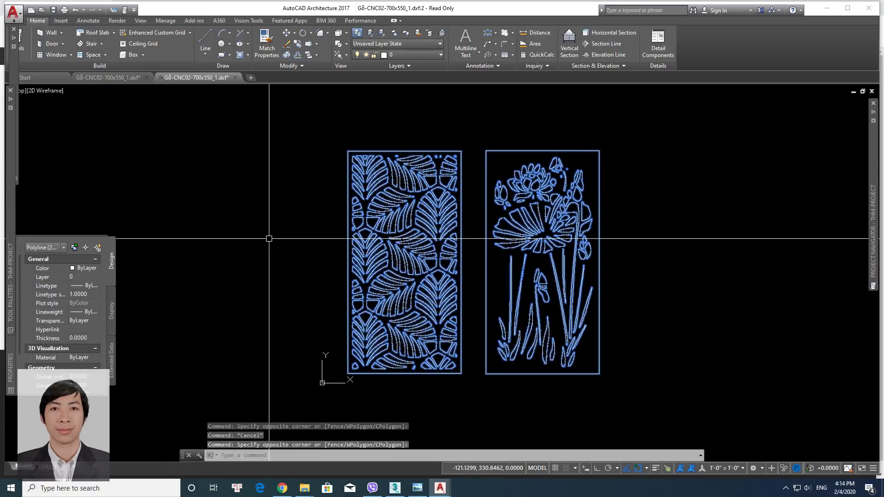
Write the selection out as new block.dwg, replacing the existing file
type("u")
key("Return")
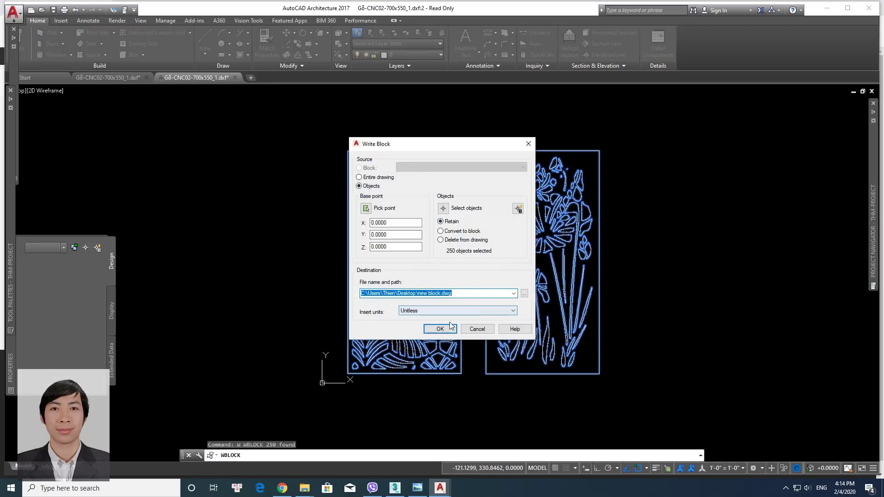
left_click(449, 328)
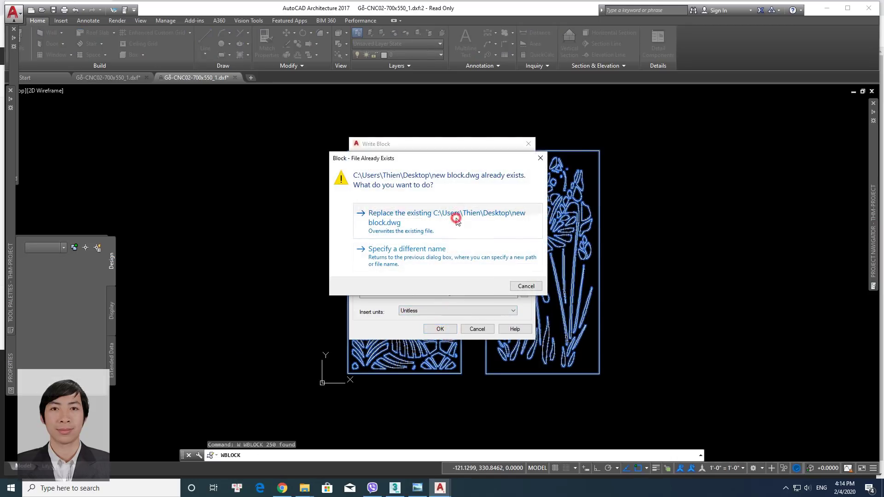
left_click(458, 220)
Switch to 3ds Max with a top wireframe view and begin a File > Import
left_click(396, 489)
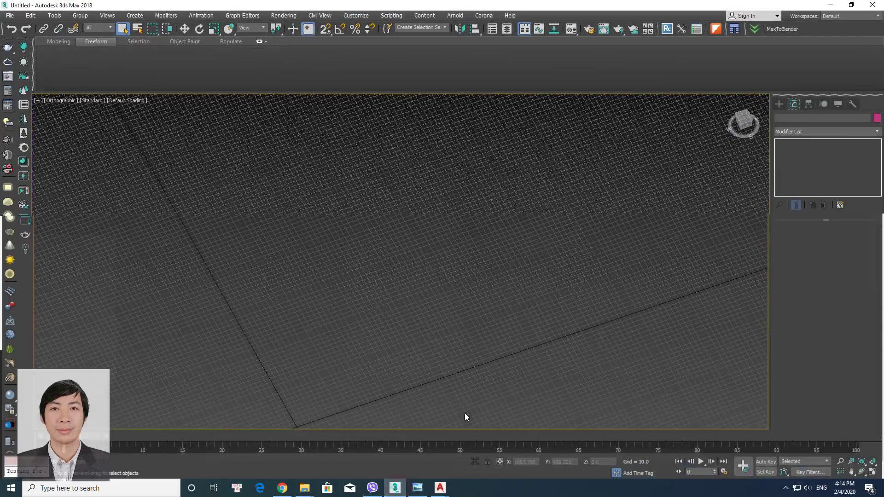
key("t")
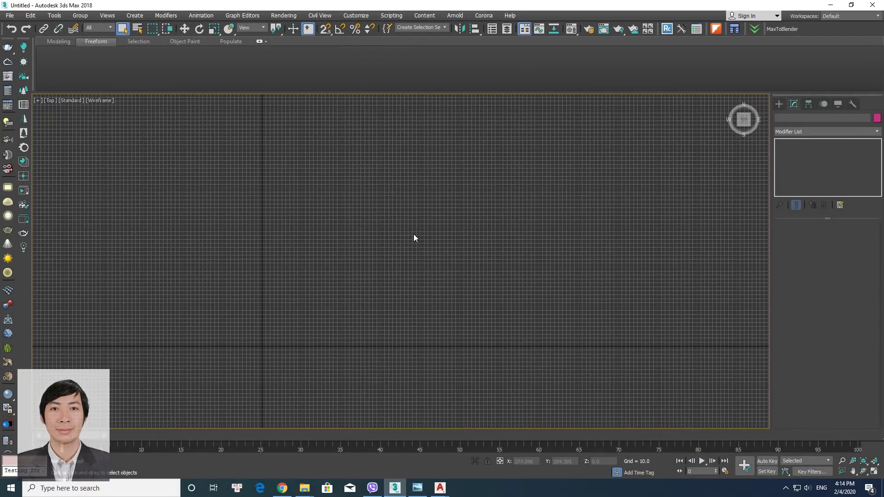
key("z")
left_click(9, 16)
left_click(67, 142)
left_click(116, 148)
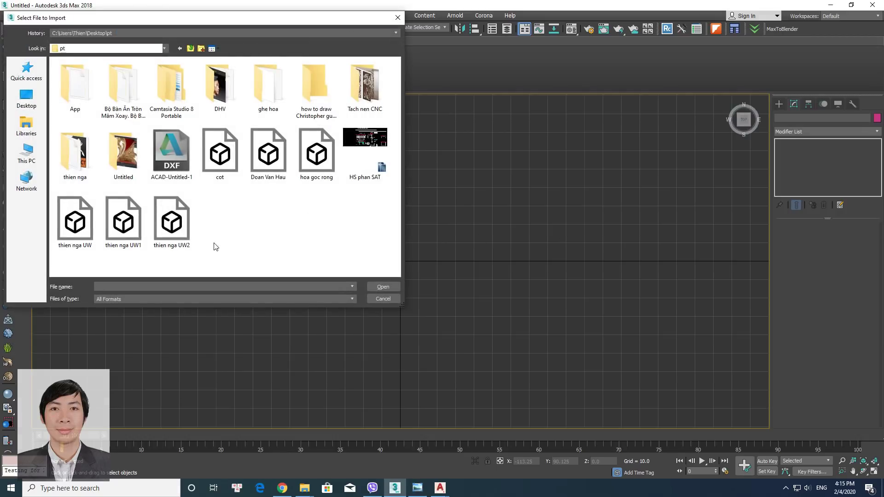
Import new block.dwg from the Desktop using the default import settings
left_click(112, 49)
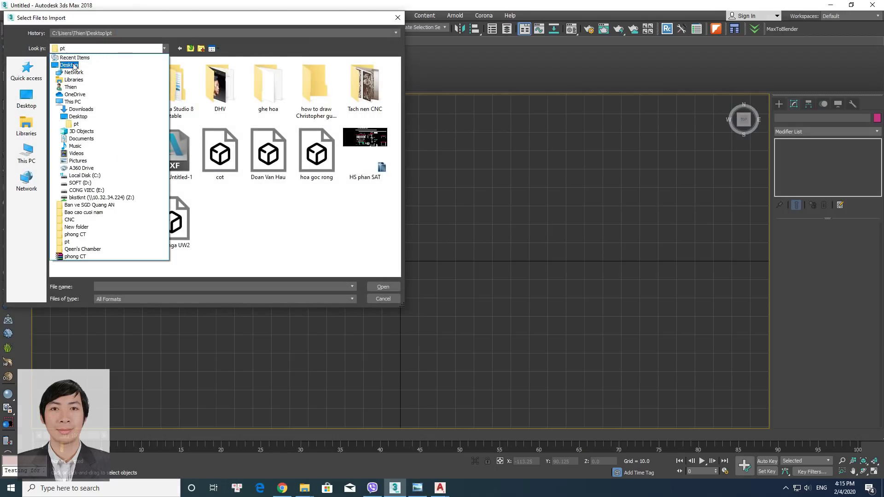
left_click(73, 65)
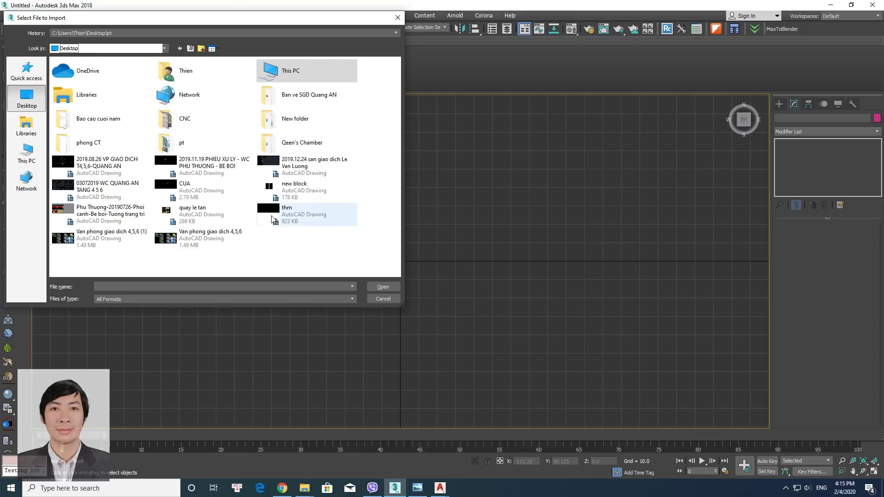
left_click(301, 196)
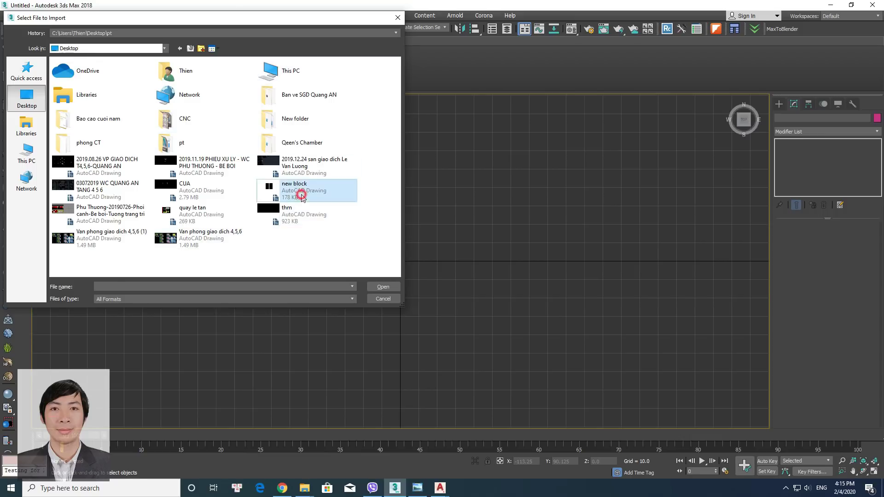
left_click(383, 287)
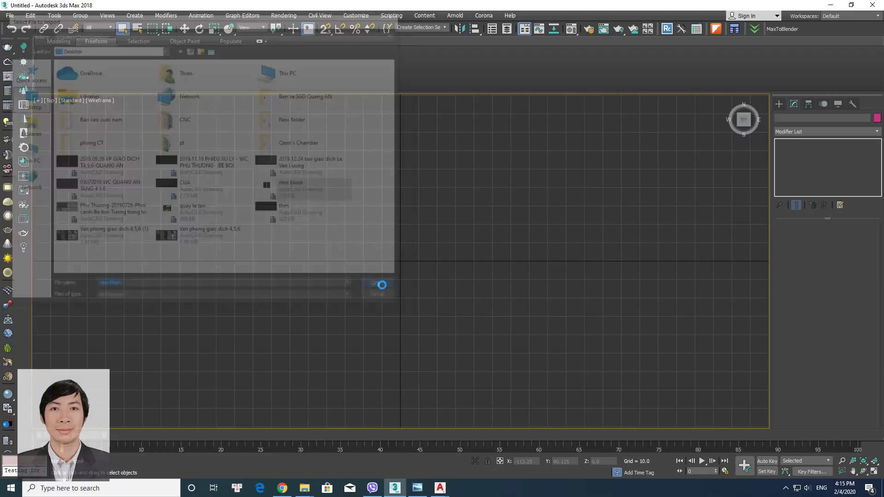
left_click(461, 372)
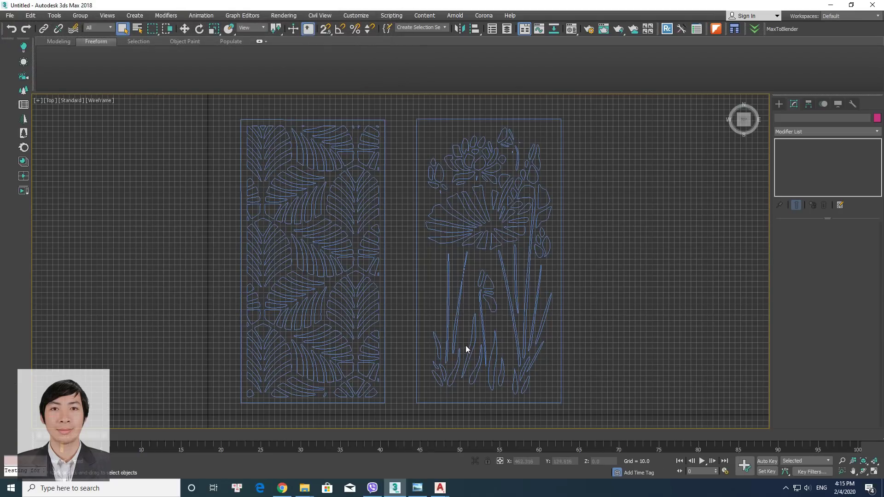
Hide the viewport grid and select the imported panel shape at Vertex level
middle_click_drag(509, 287, 562, 285)
scroll(562, 285, "down", 2)
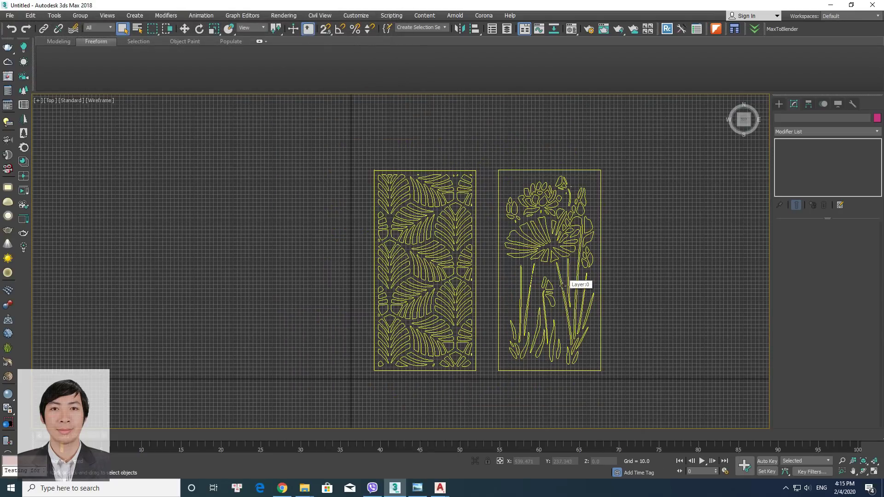
key("g")
scroll(433, 251, "up", 2)
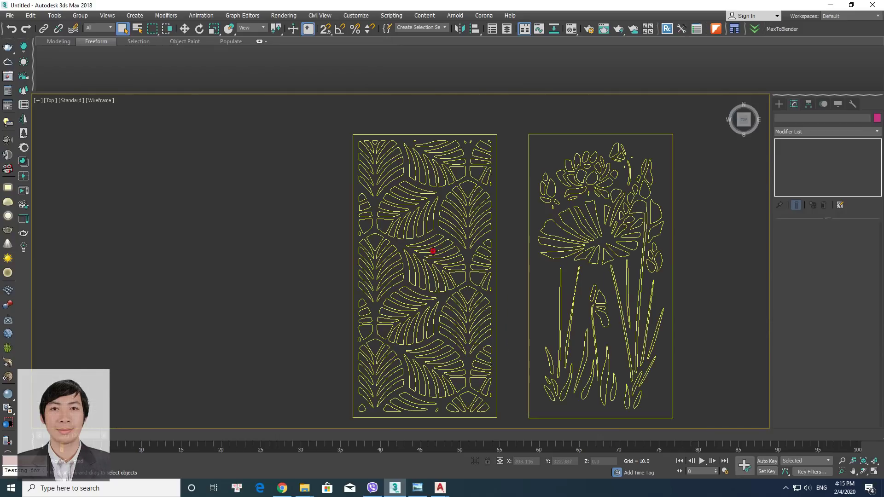
left_click(433, 251)
key("1")
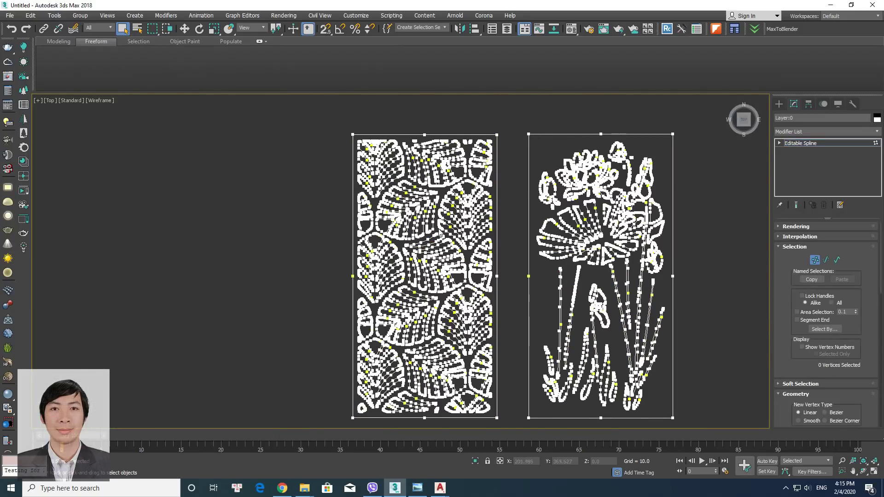
Select all 5732 vertices and weld them with a 0.1 threshold
scroll(440, 234, "up", 5)
scroll(442, 192, "up", 3)
scroll(455, 180, "down", 3)
scroll(533, 289, "down", 10)
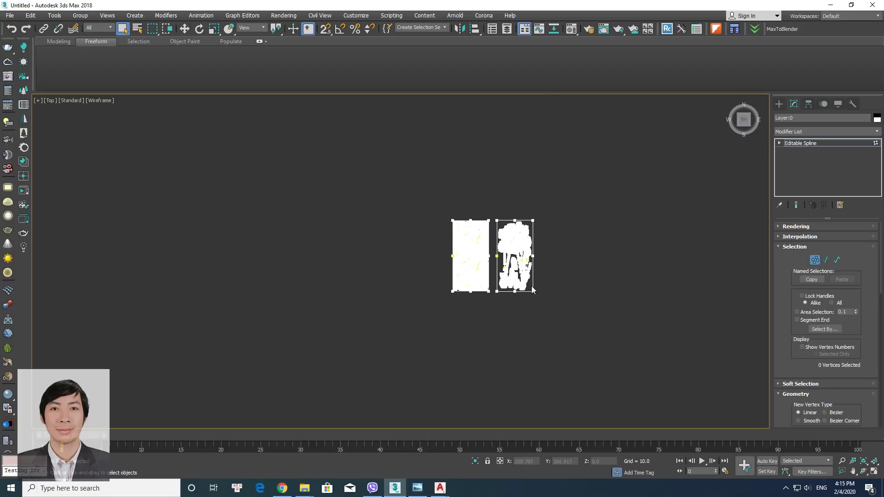
scroll(512, 255, "up", 3)
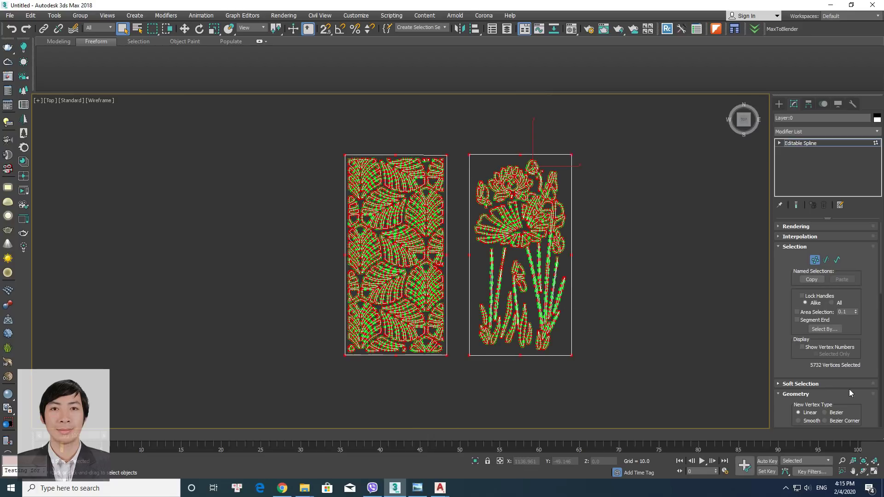
left_click_drag(873, 352, 872, 165)
left_click(815, 380)
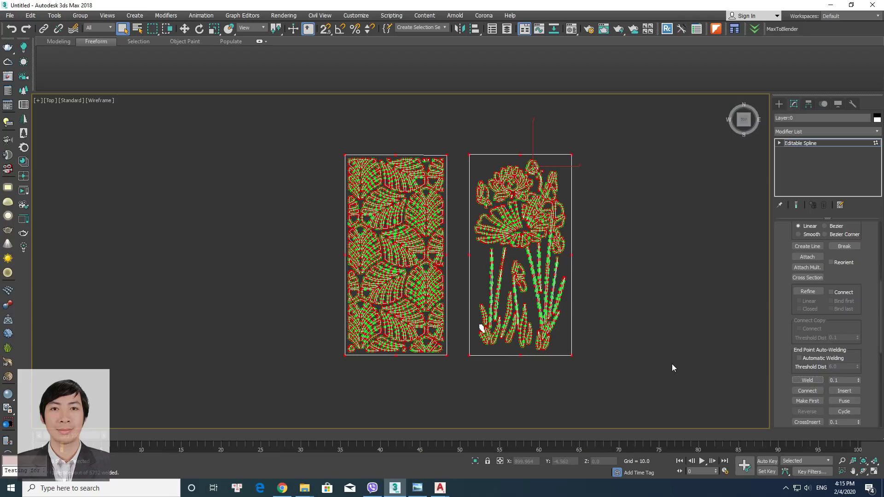
right_click(651, 332)
left_click(661, 336)
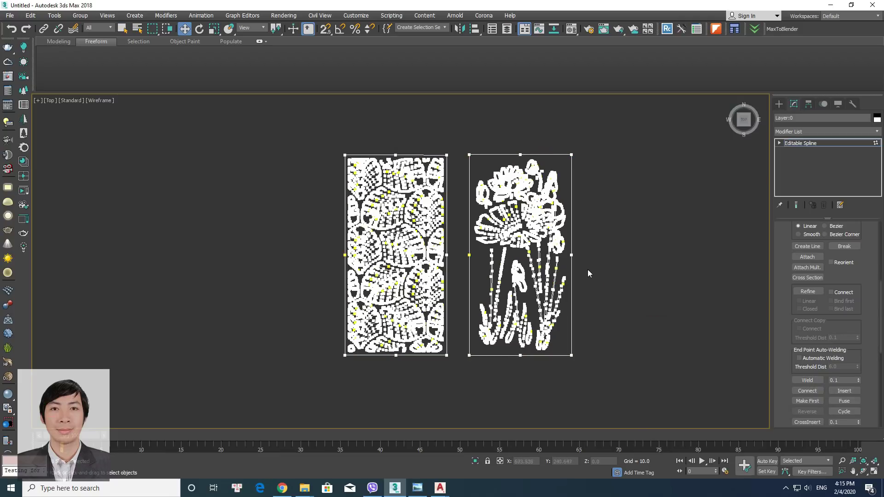
middle_click_drag(587, 269, 587, 290)
Return to the Editable Spline level and add an Extrude modifier to the panel outlines
left_click(801, 143)
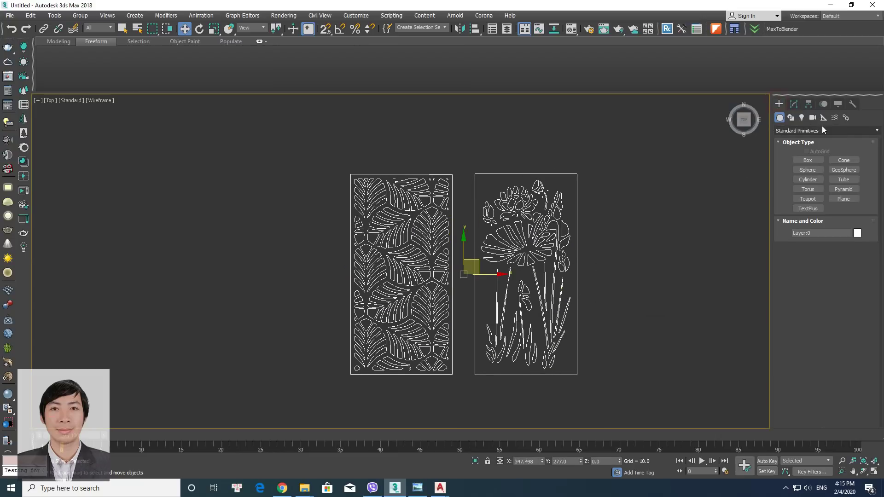
left_click(823, 131)
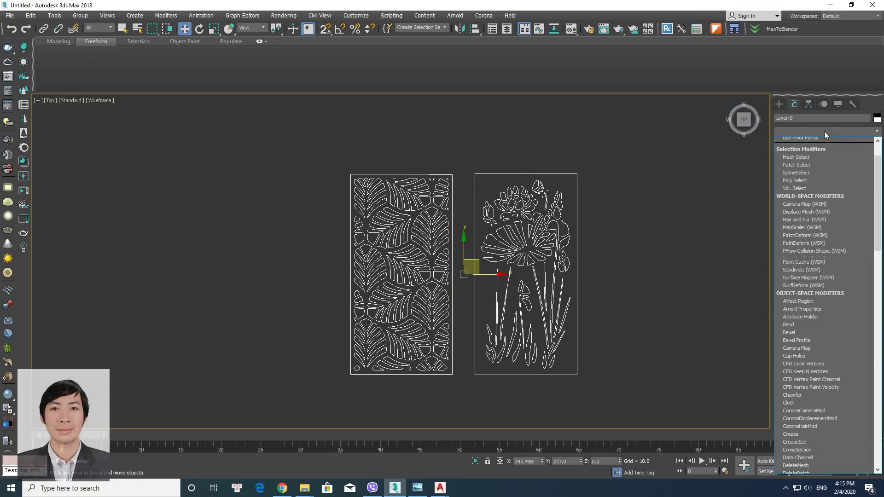
key("e")
left_click(792, 180)
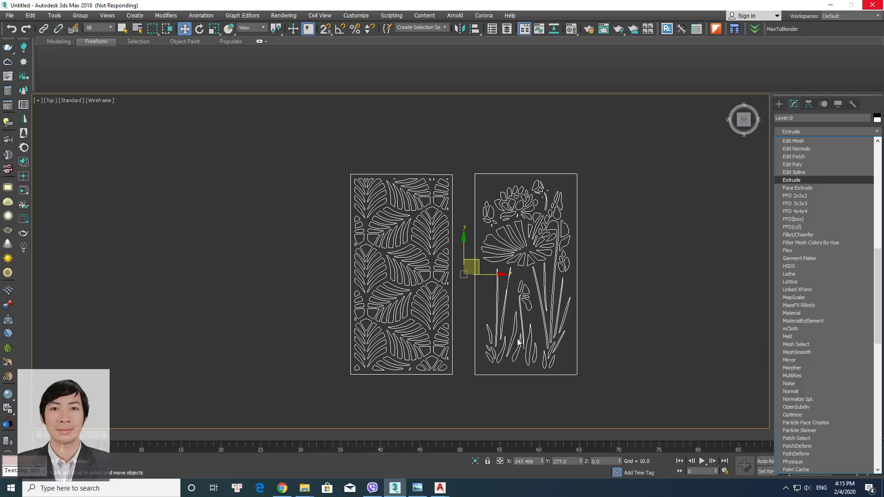
Switch the viewport to Clay shading and orbit to view the panels at an angle
middle_click_drag(635, 282, 622, 268)
left_click(100, 100)
left_click(120, 160)
middle_click_drag(481, 293, 480, 305, "alt")
scroll(480, 305, "up", 5)
scroll(460, 295, "down", 3)
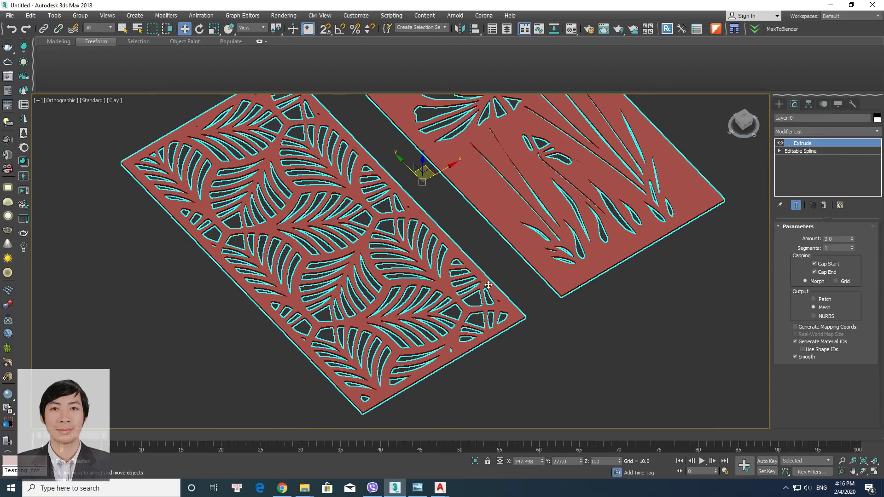
left_click(549, 314)
Reselect the extruded panels and set the Extrude Amount to 4.0
scroll(549, 323, "down", 3)
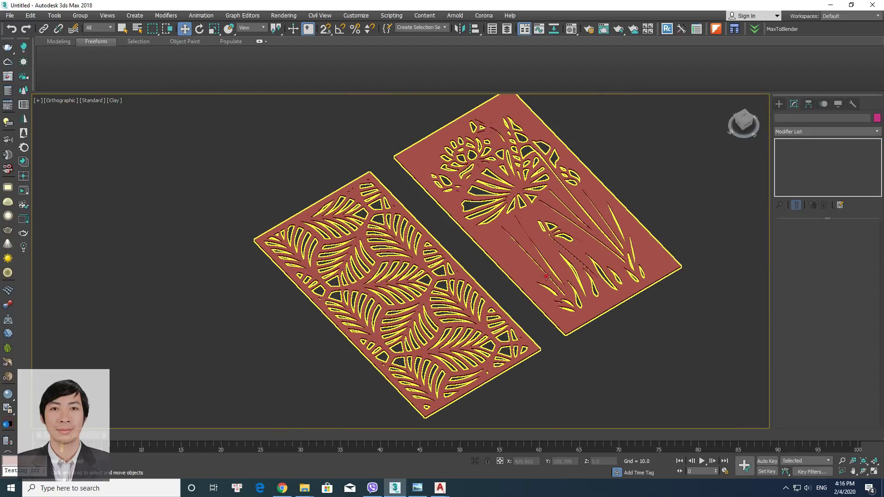
left_click(547, 324)
scroll(545, 326, "up", 4)
scroll(545, 326, "down", 4)
mouse_move(558, 338)
middle_mouse_down("alt")
mouse_move(570, 338)
mouse_move(556, 354)
mouse_move(502, 345)
mouse_move(521, 338)
middle_mouse_up("alt")
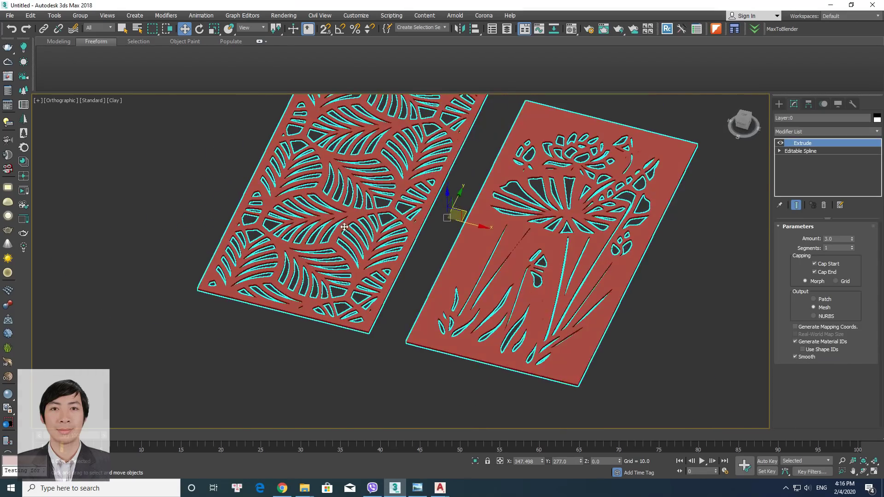
scroll(350, 230, "up", 4)
double_click(831, 239)
type("4")
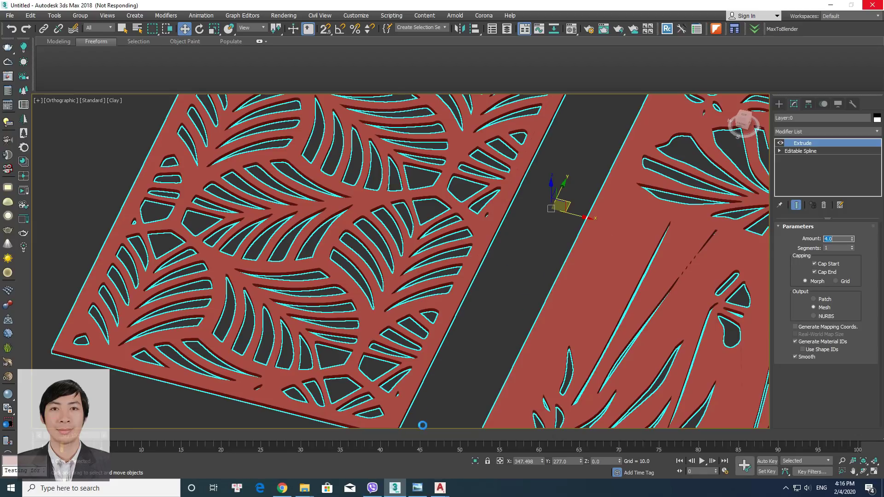
Close the two-panel reference photo and duplicate Tach nen CNC window, bringing up the CNC folder
left_click(417, 488)
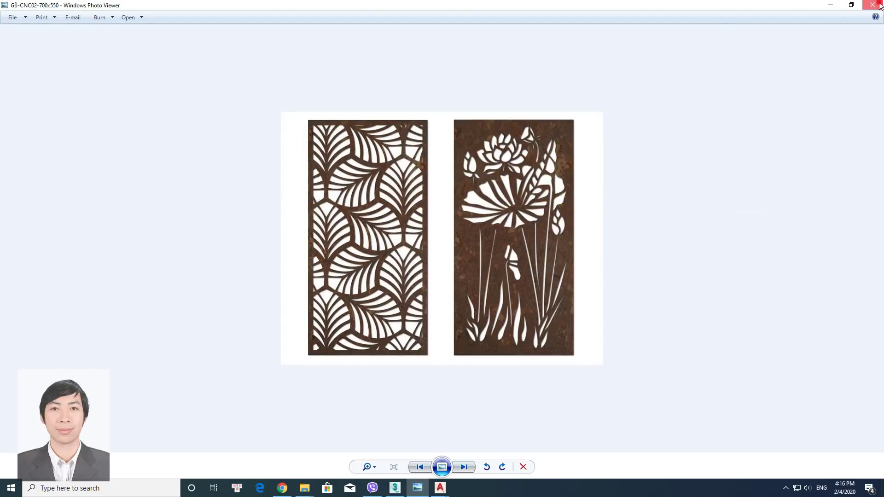
left_click(877, 4)
left_click(306, 490)
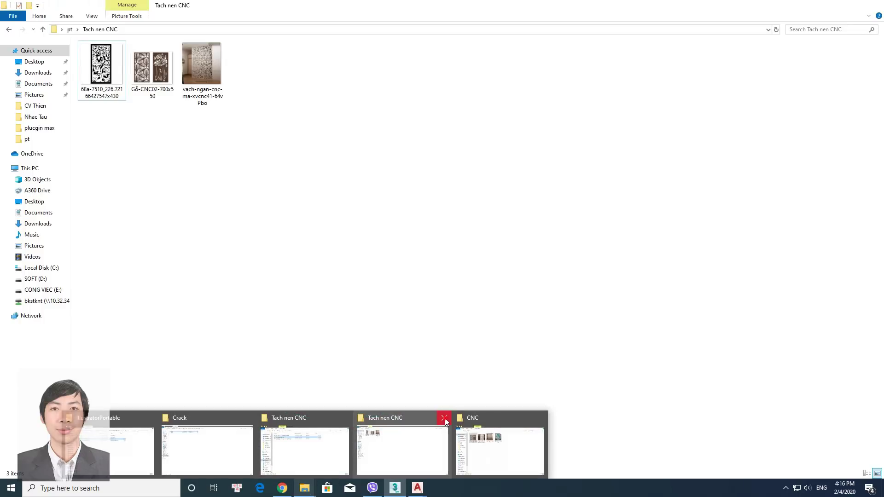
left_click(443, 418)
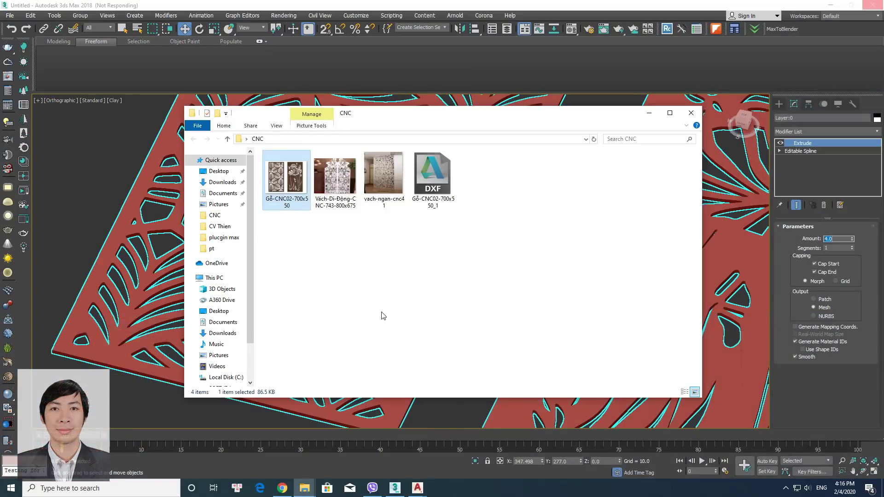
left_click(381, 312)
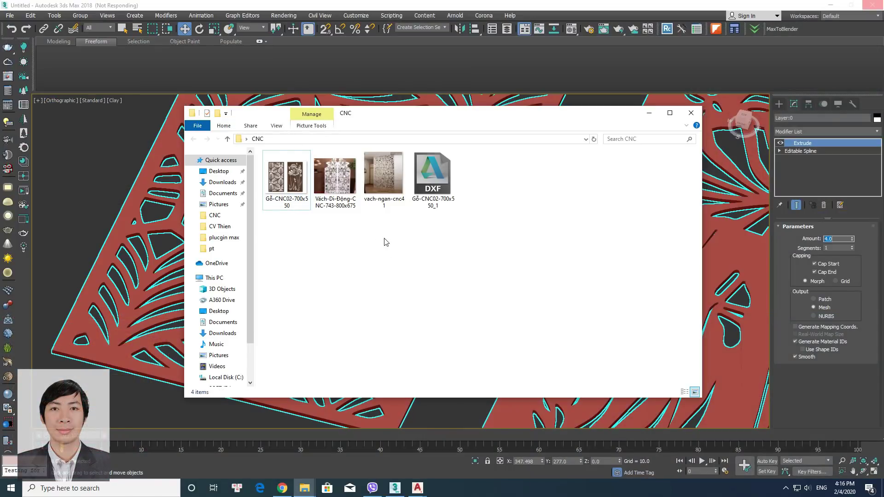
Back in 3ds Max, inspect both carved panels in Top and Front views, zoomed to fit
left_click(117, 167)
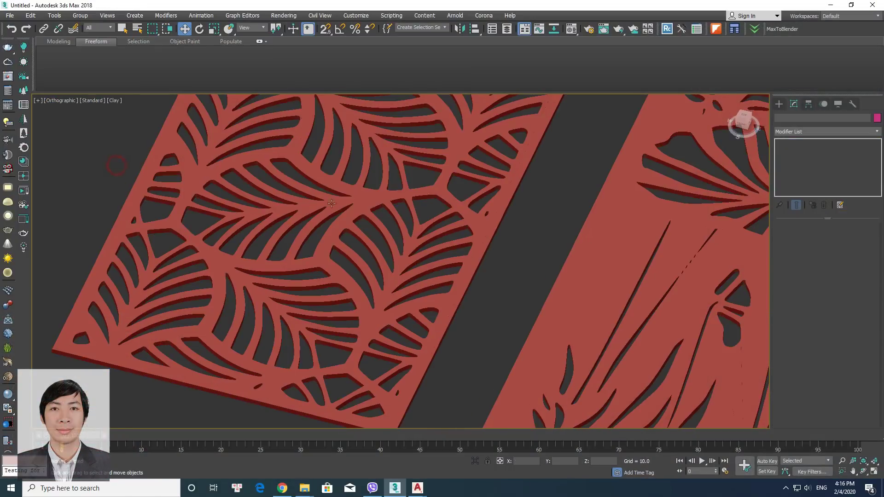
scroll(440, 291, "down", 3)
scroll(440, 292, "down", 3)
scroll(440, 291, "up", 2)
scroll(430, 293, "up", 2)
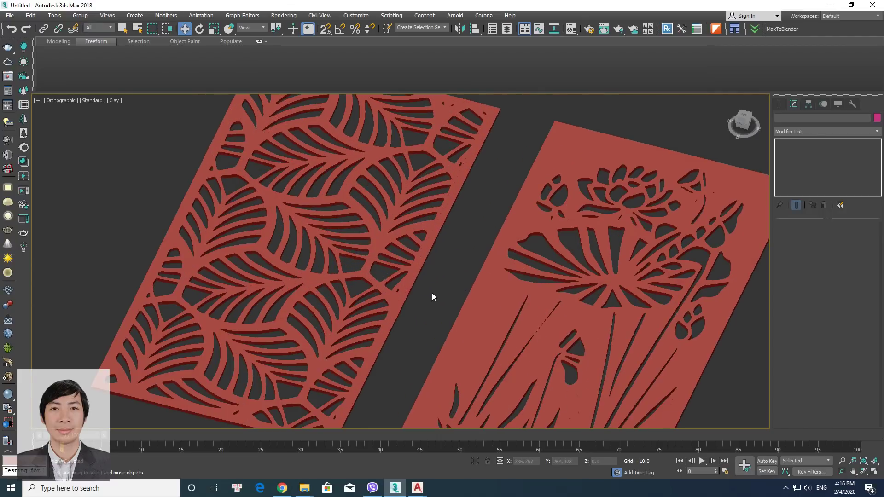
scroll(432, 292, "down", 2)
middle_click_drag(438, 316, 510, 308, "alt")
key("t")
key("ctrl+a")
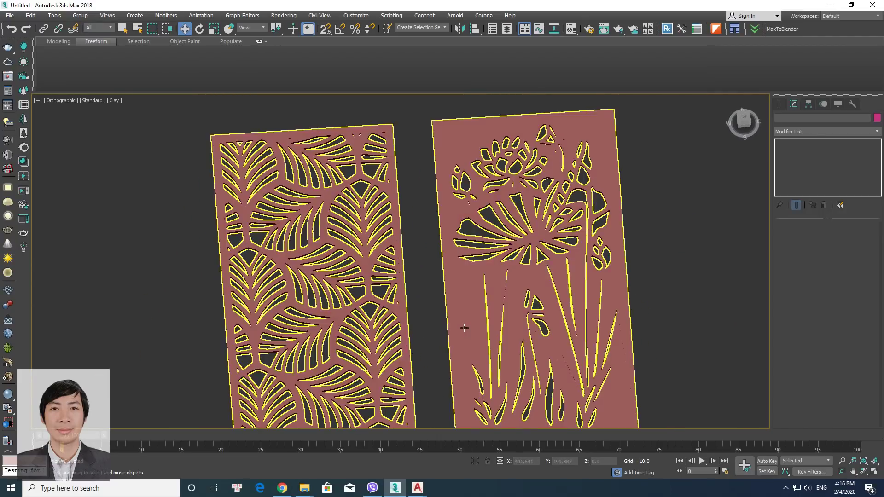
scroll(460, 325, "down", 3)
scroll(460, 324, "up", 2)
key("f")
key("z")
Orbit around the panels, then centre both side by side in Top view
left_click(494, 306)
scroll(494, 306, "down", 3)
middle_click_drag(479, 326, 482, 275, "alt")
scroll(483, 217, "down", 3)
scroll(457, 304, "up", 3)
key("t")
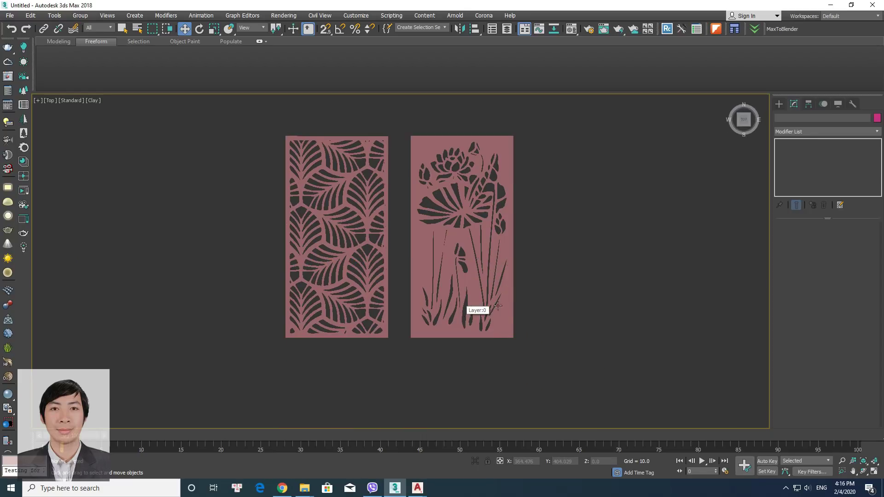
middle_click_drag(476, 310, 510, 322)
key("ctrl+a")
left_click(434, 261)
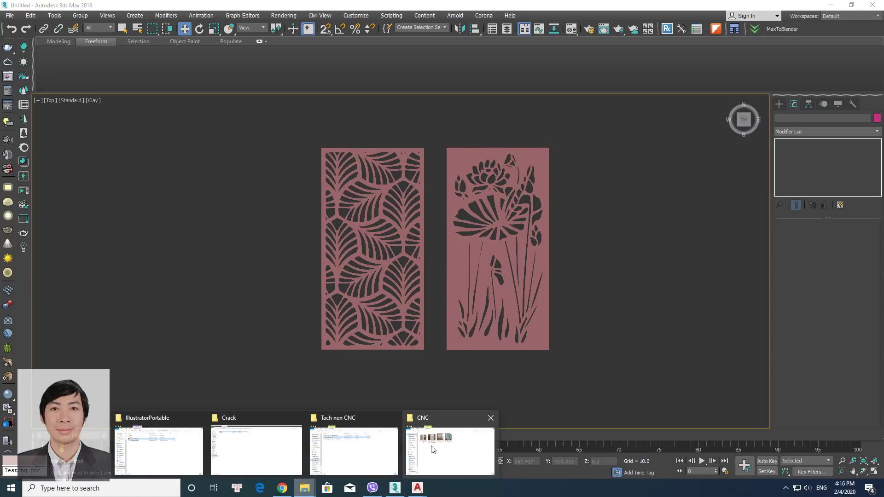
mouse_move(304, 488)
left_click(433, 447)
Open vach-ngan-cnc41, page through photos including Gỗ-CNC02-700x550, then minimize Photo Viewer
double_click(383, 174)
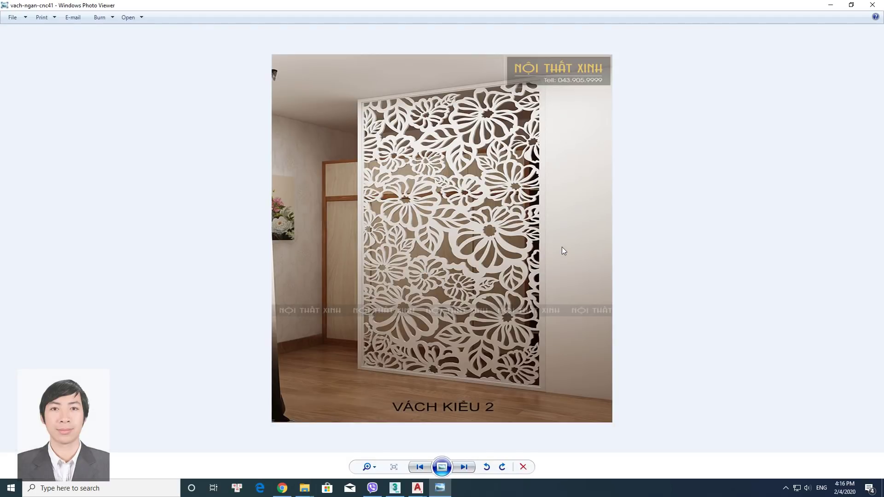
left_click(421, 466)
left_click(421, 467)
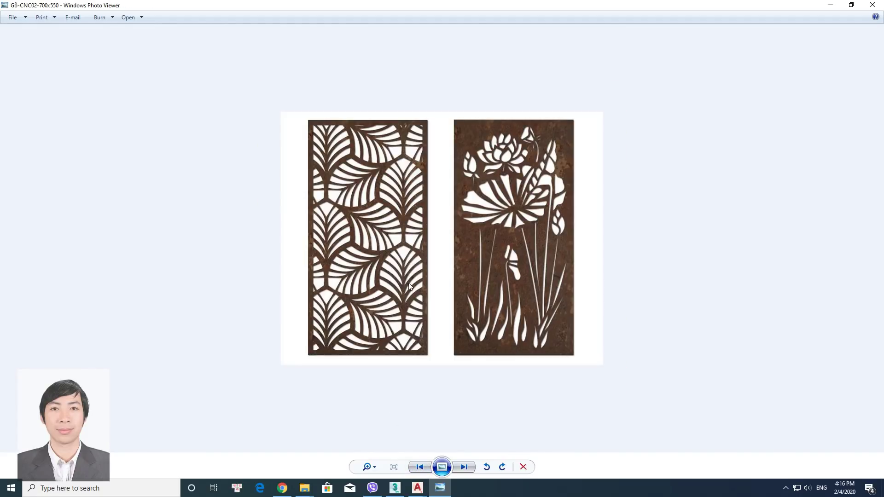
left_click(470, 468)
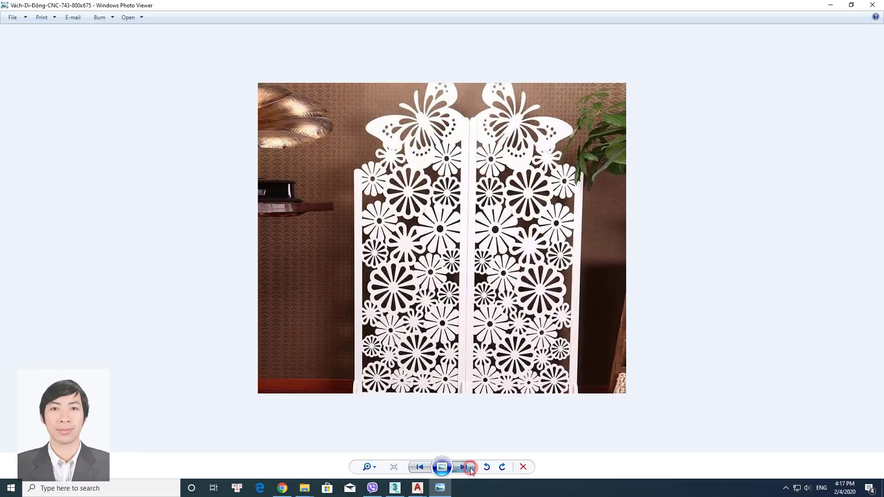
left_click(418, 465)
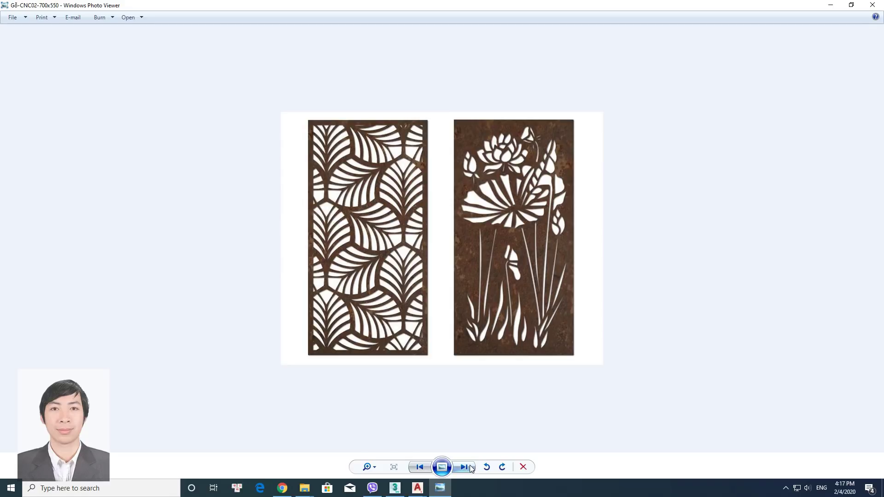
left_click(836, 4)
Minimize 3ds Max, AutoCAD and the browser, move the CNC folder aside, and launch Photoshop
left_click(830, 5)
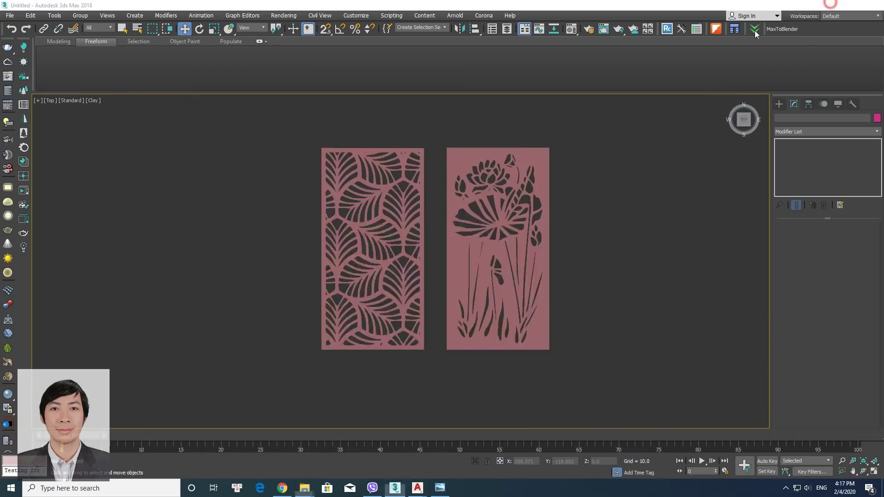
left_click(826, 8)
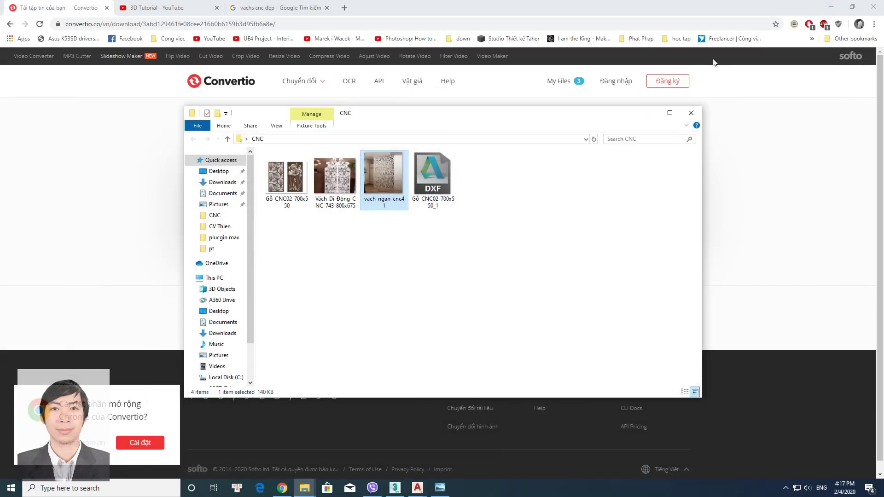
left_click(832, 6)
left_click_drag(408, 119, 564, 94)
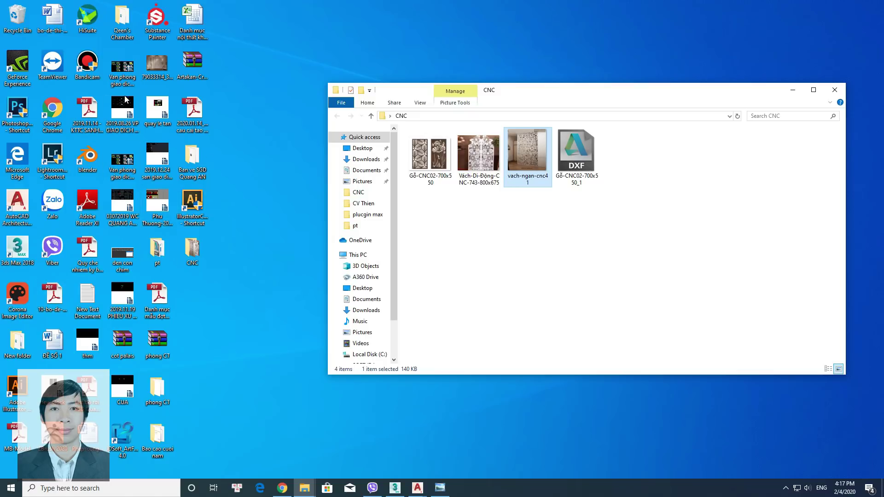
left_click(17, 112)
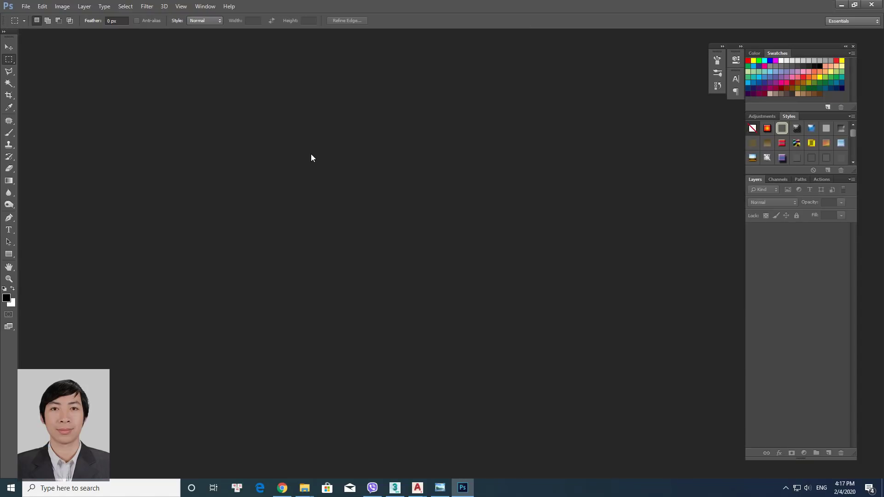
Open vach-ngan-cnc41 from the Desktop CNC folder via Photoshop's Open dialog
double_click(311, 187)
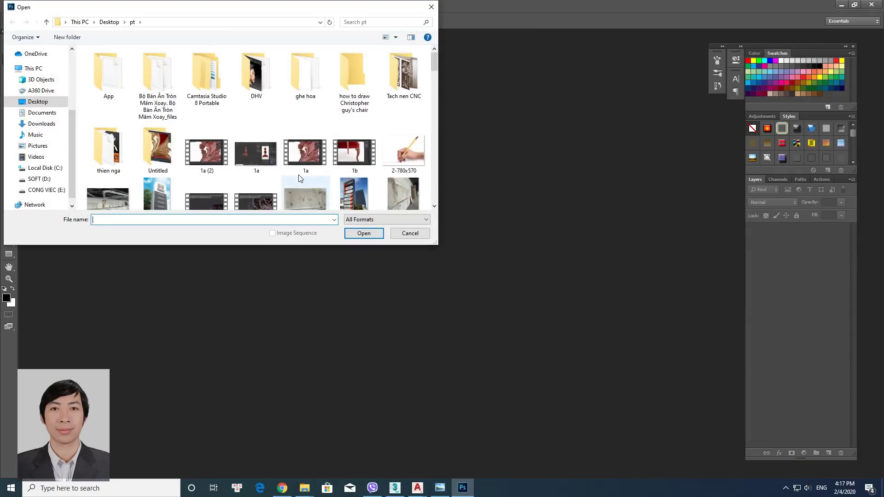
left_click(32, 68)
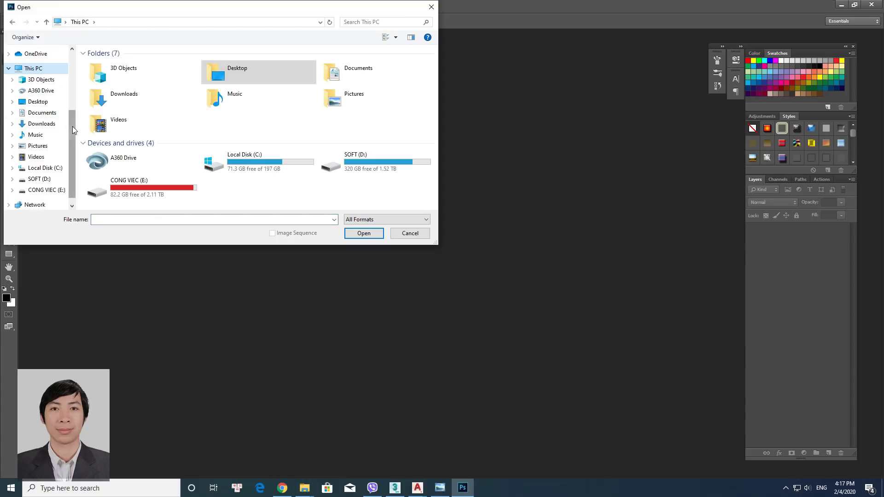
scroll(72, 126, "up", 3)
left_click(34, 112)
left_click(252, 87)
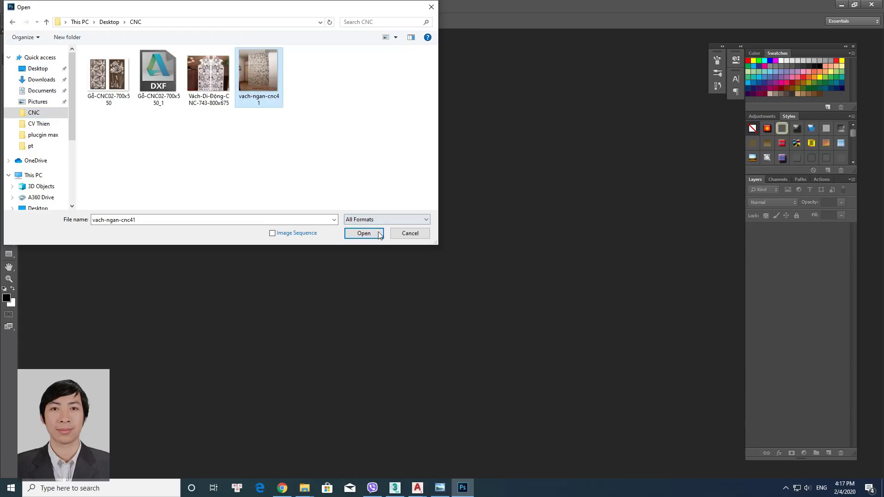
left_click(377, 233)
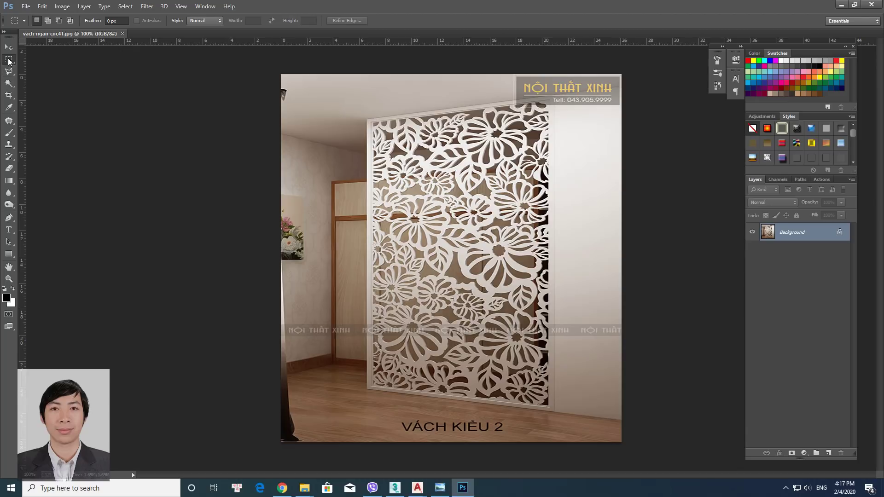
Crop vach-ngan-cnc41 to just the floral partition panel
key("c")
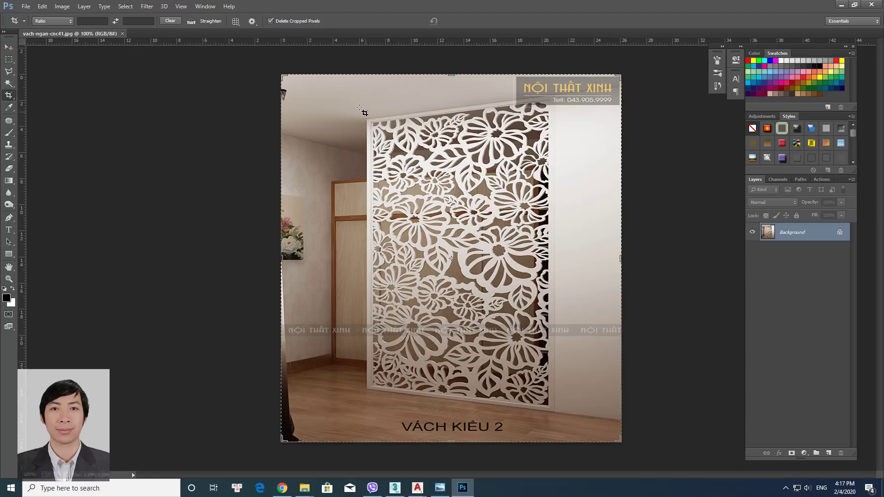
left_click_drag(360, 91, 562, 417)
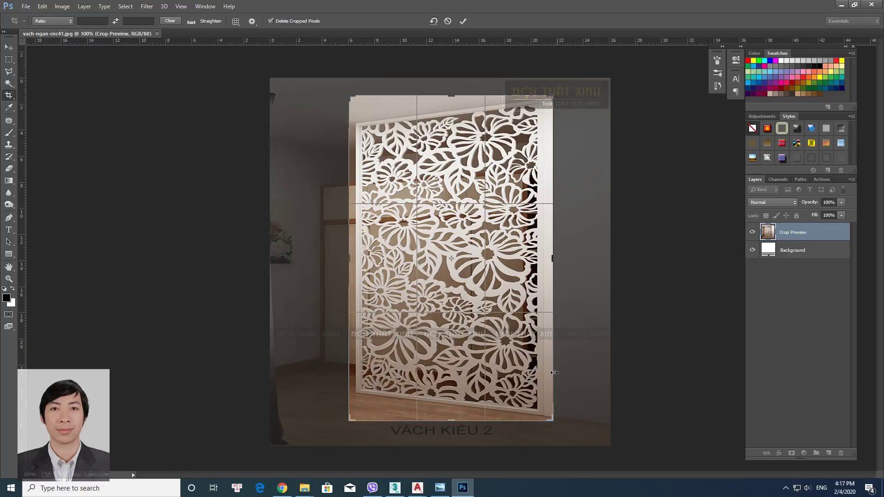
key("Return")
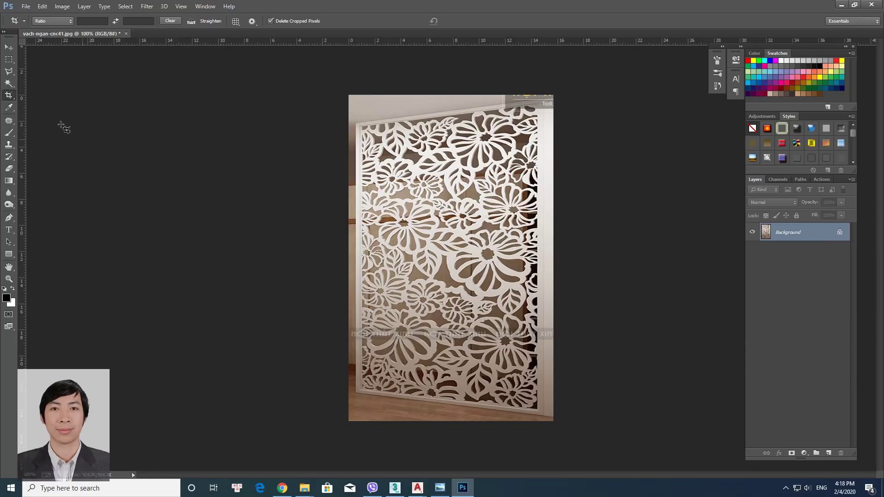
Outline the slanted floral panel with a Polygonal Lasso selection
left_click(11, 72)
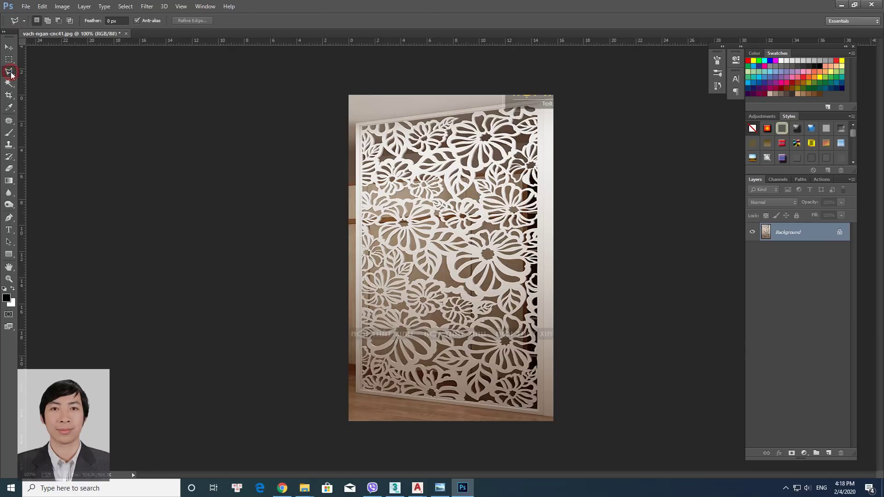
left_click(544, 100)
left_click(355, 393)
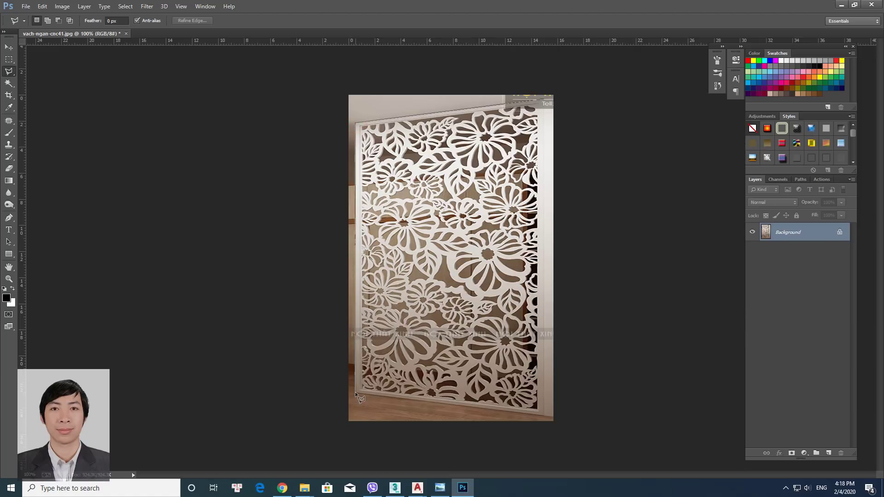
left_click(542, 415)
left_click(542, 99)
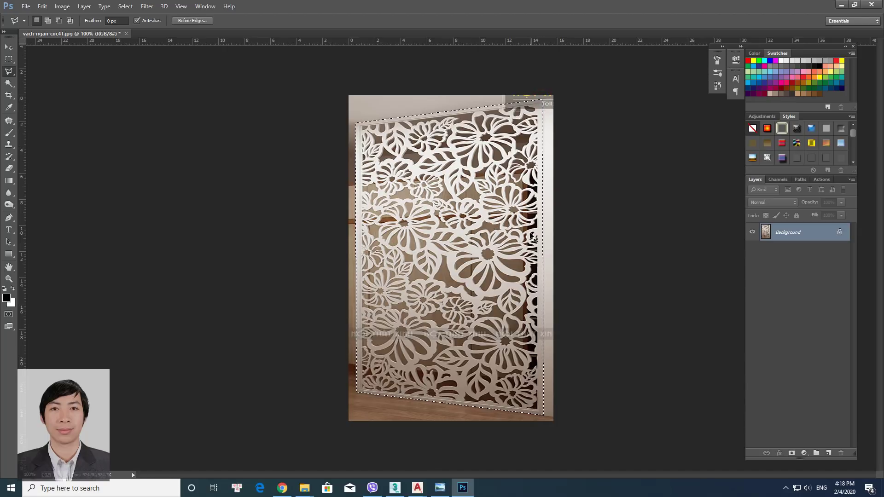
Drag the four transform corners to square the panel upright and apply the correction
key("ctrl+t")
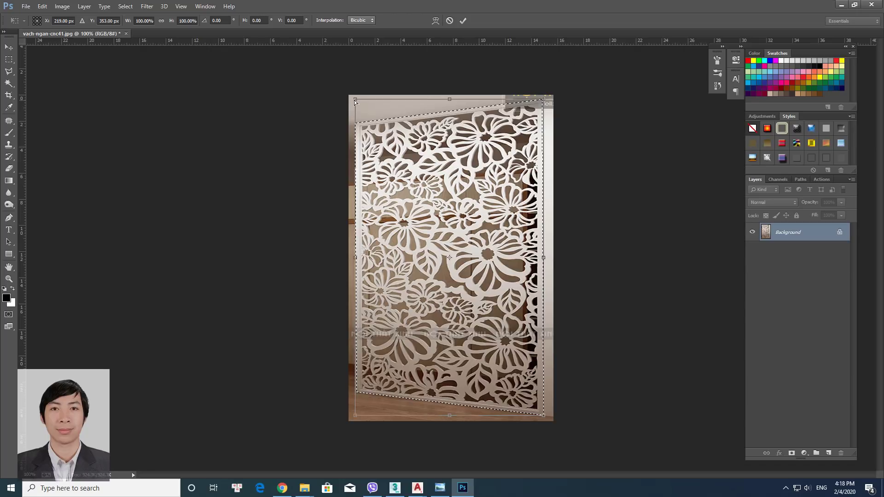
left_click_drag(355, 100, 347, 68, "ctrl")
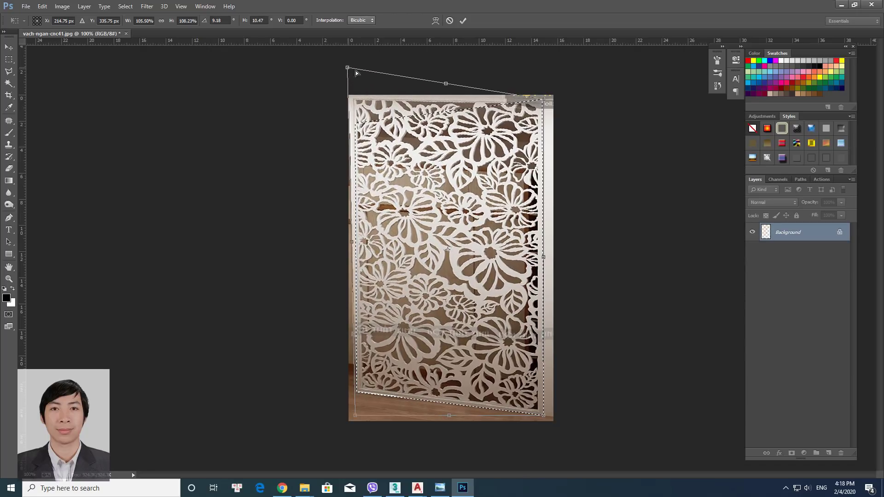
left_click_drag(547, 101, 555, 97, "ctrl")
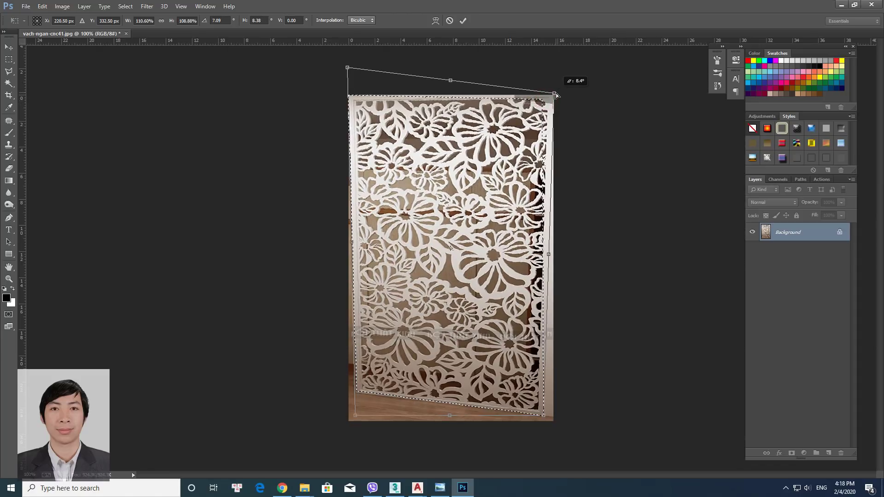
left_click_drag(555, 97, 554, 95, "ctrl")
left_click_drag(544, 421, 554, 422, "ctrl")
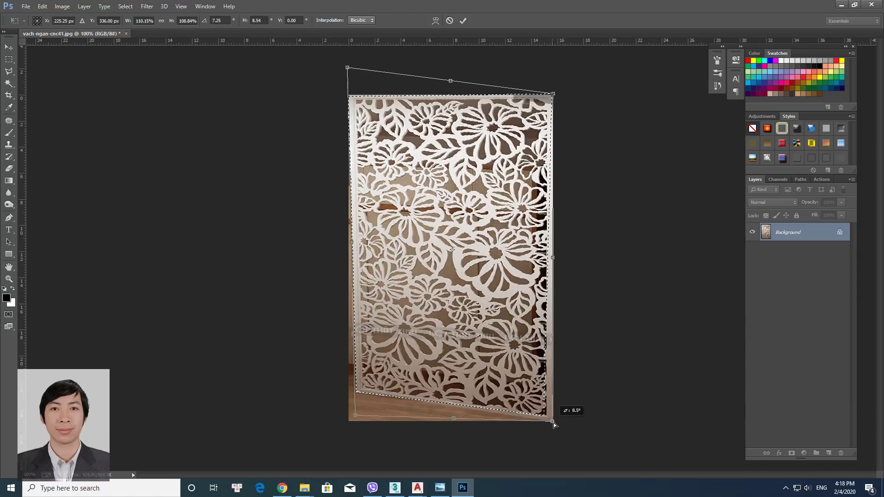
left_click_drag(355, 415, 349, 454, "ctrl")
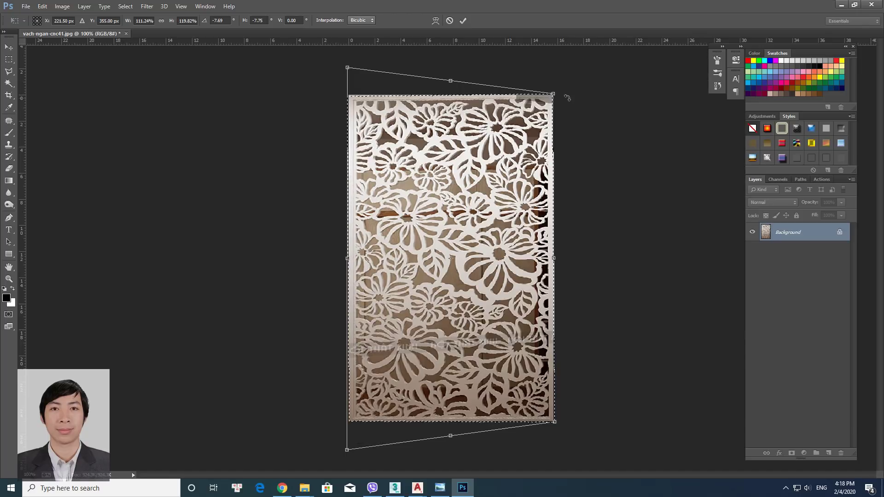
left_click_drag(347, 68, 348, 68, "ctrl")
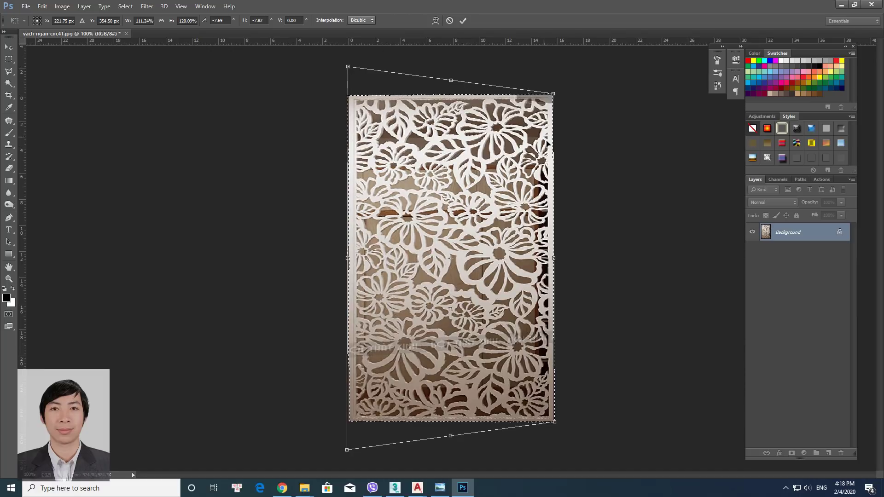
key("Return")
left_click(542, 170)
Preview the Red, Green and Blue channels one at a time in the Channels panel
key("ctrl+minus")
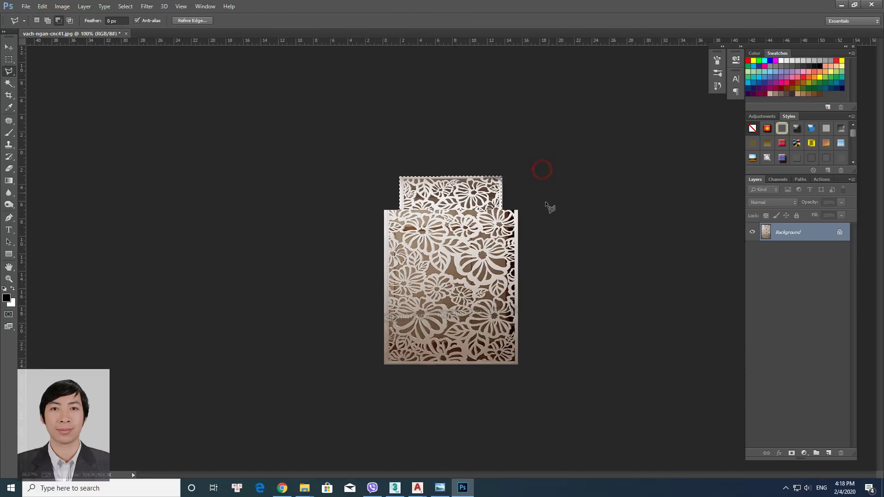
left_click(491, 234, "ctrl")
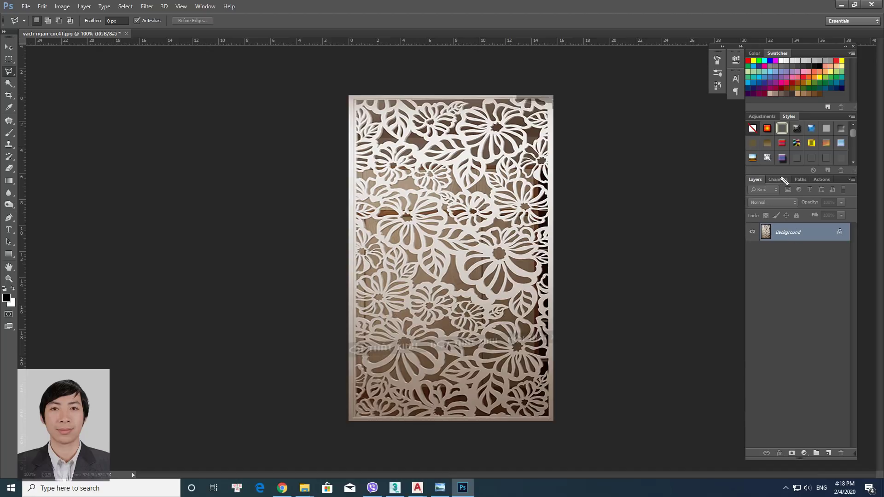
key("ctrl+alt+d")
left_click_drag(769, 188, 797, 179)
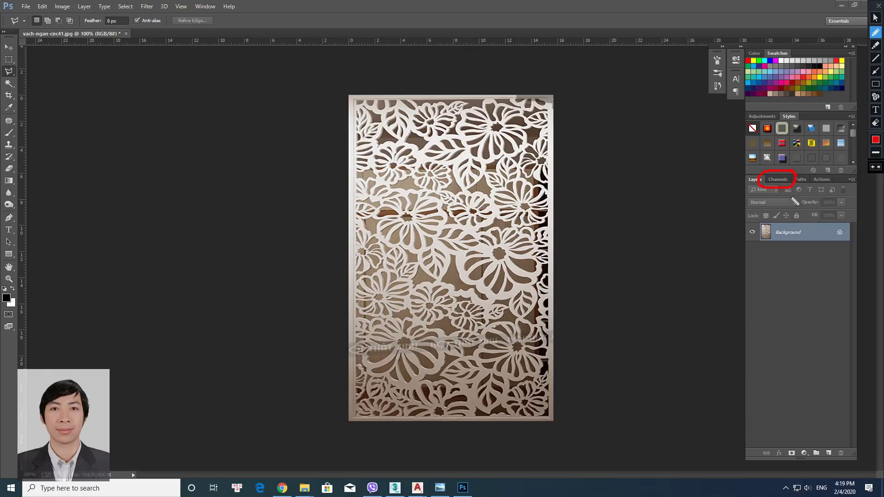
key("ctrl+alt+d")
left_click(783, 179)
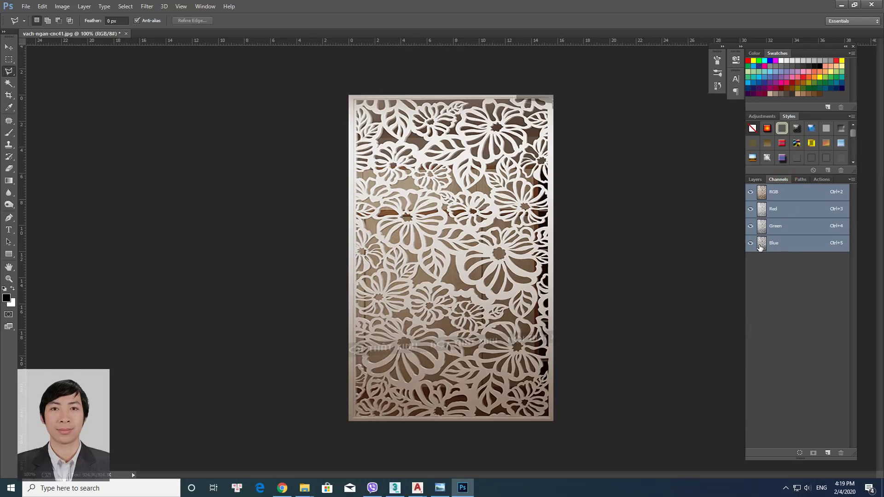
left_click(764, 209)
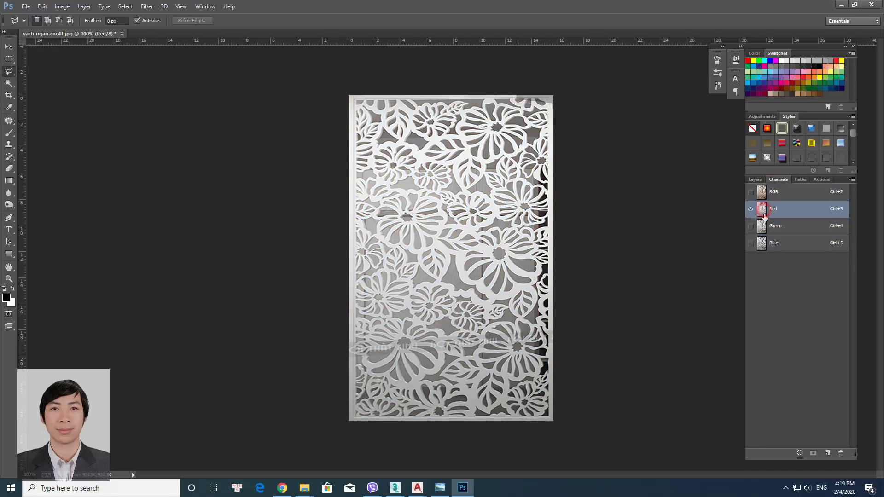
left_click(765, 227)
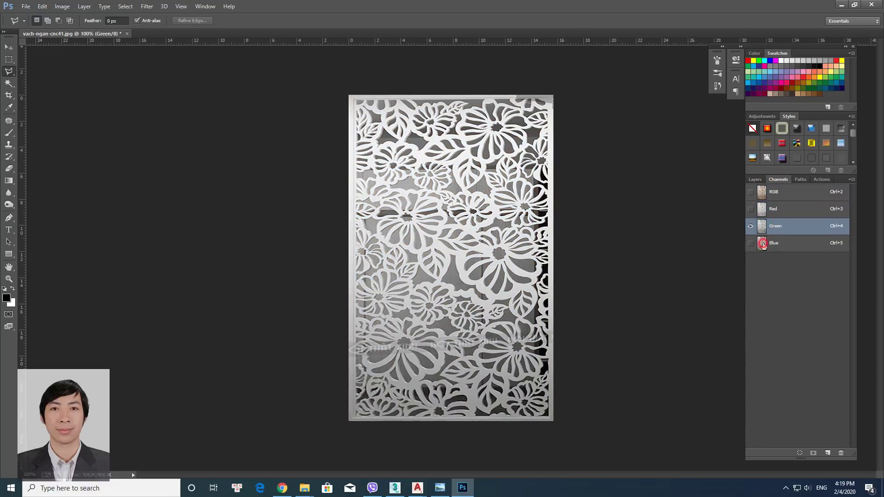
left_click(762, 244)
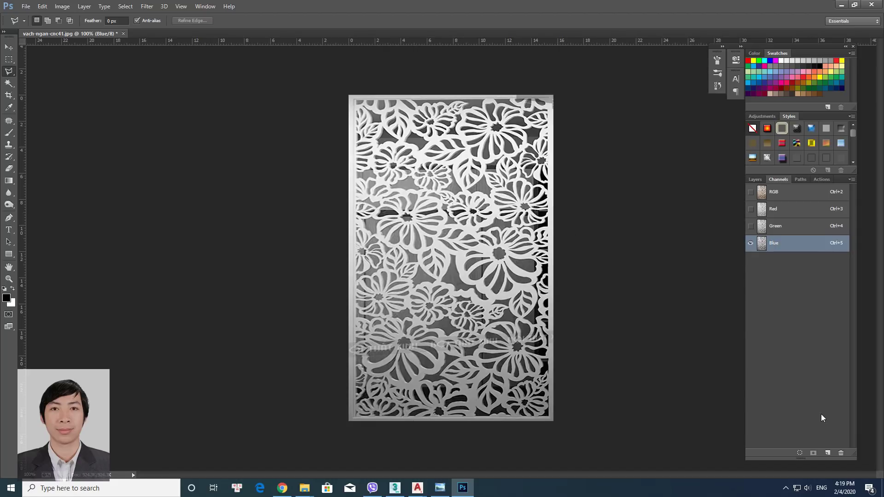
Duplicate the Blue channel as Blue copy and view it alone in grayscale
right_click(790, 249)
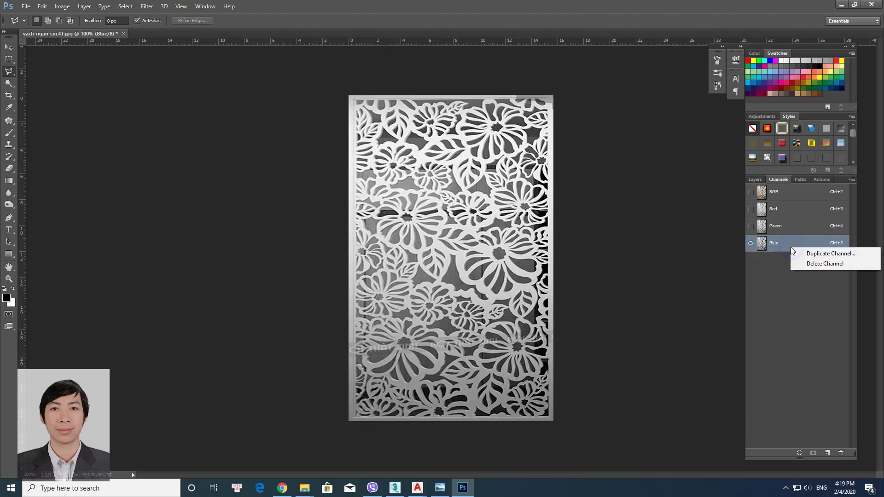
left_click(814, 254)
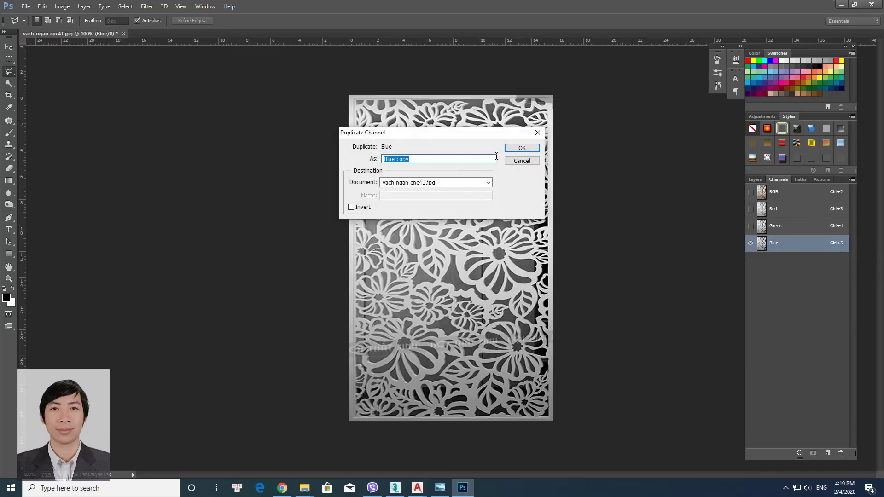
left_click(520, 148)
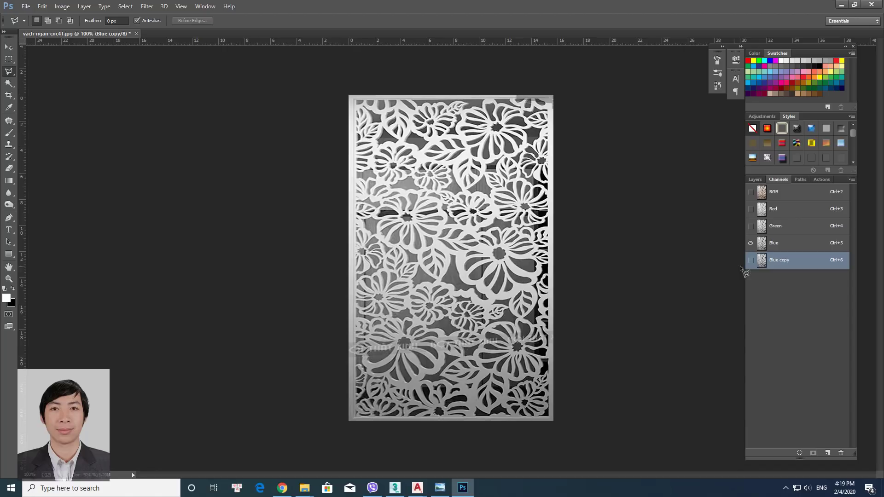
left_click(750, 260)
left_click(751, 244)
key("ctrl+z")
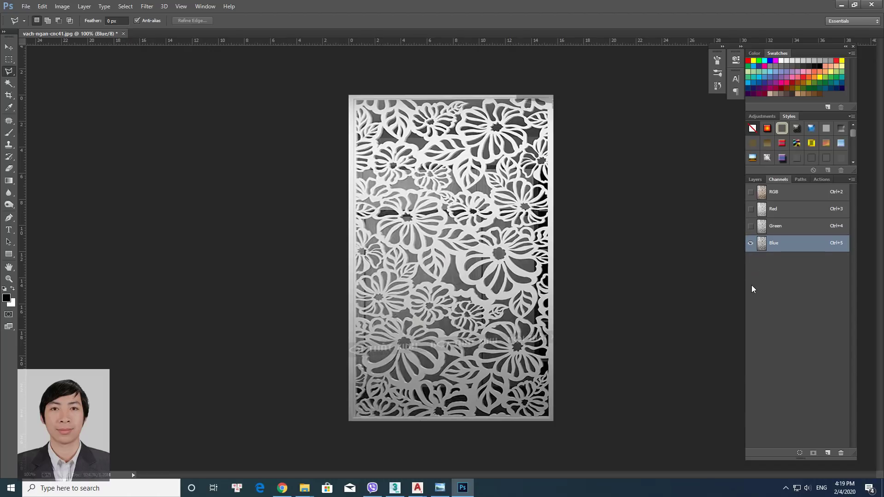
mouse_move(776, 244)
left_mouse_down()
mouse_move(790, 256)
mouse_move(827, 454)
left_mouse_up()
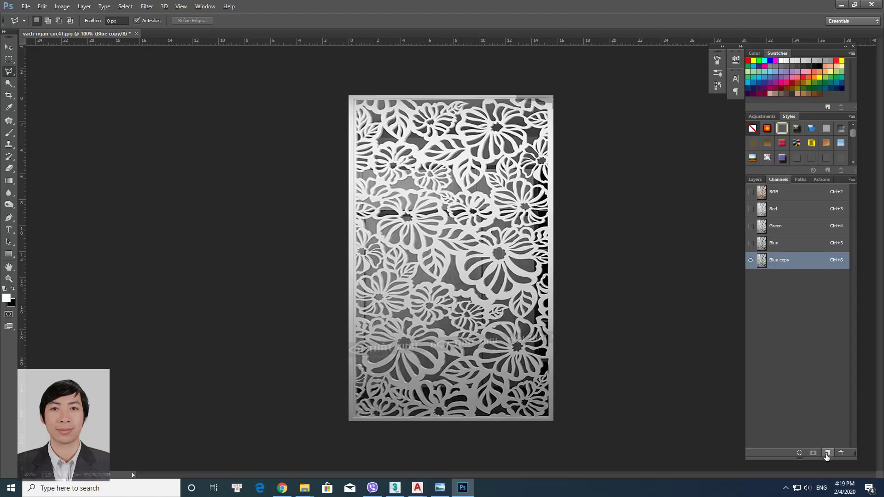
key("ctrl+shift+p")
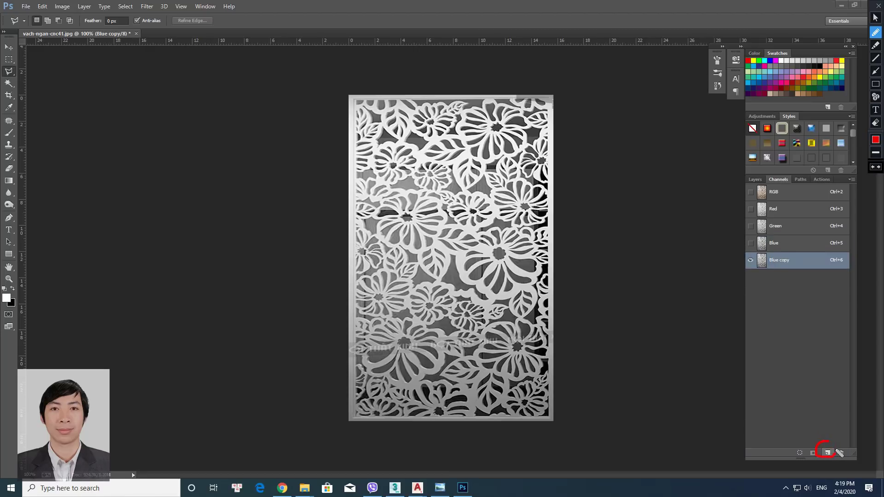
key("ctrl+shift+p")
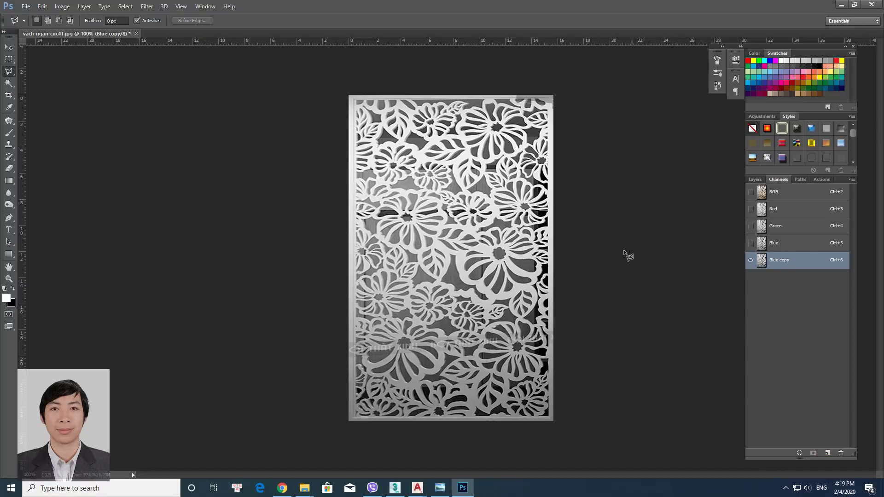
Apply Levels to the Blue copy channel with input levels 80, 1.35 and 174
left_click(62, 6)
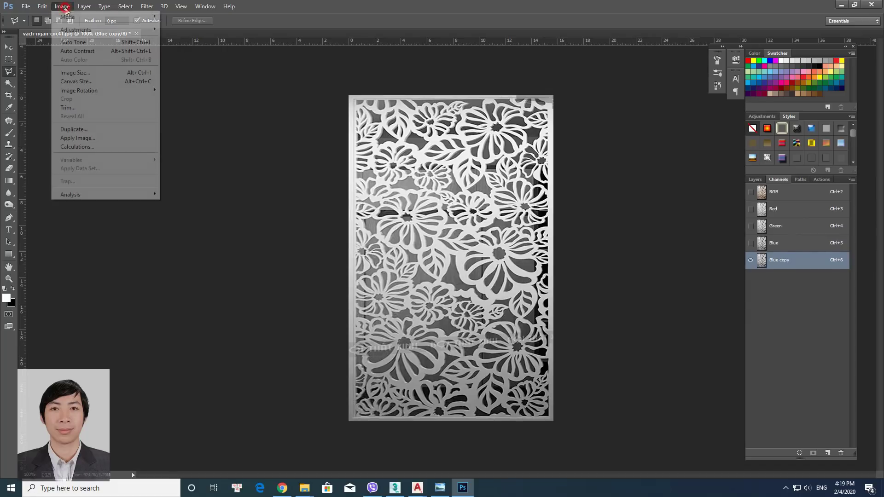
left_click(92, 28)
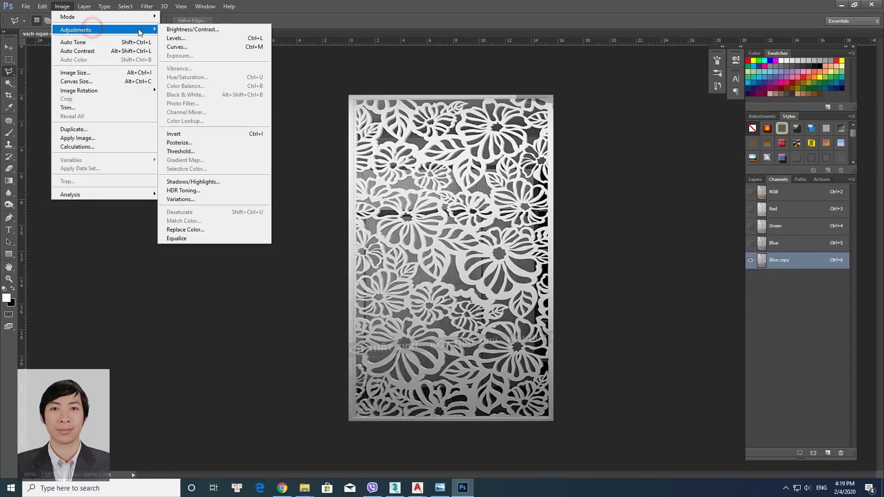
left_click(213, 41)
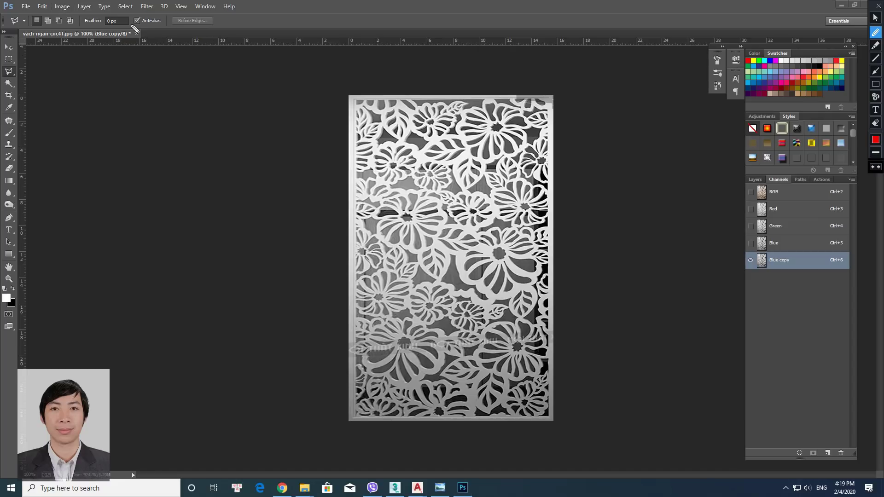
left_click(63, 6)
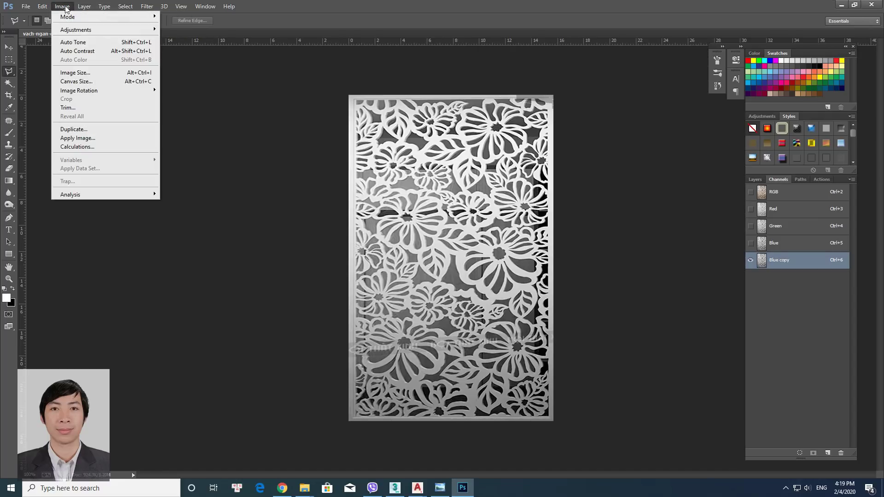
mouse_move(76, 29)
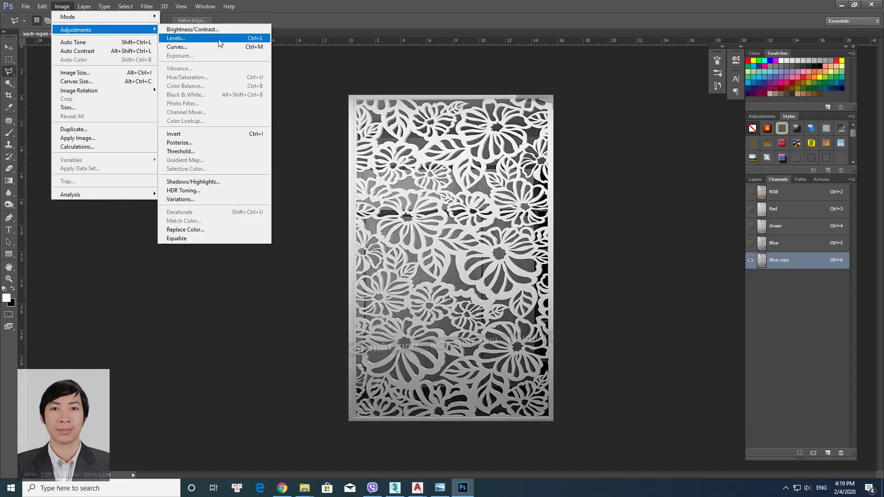
left_click(219, 40)
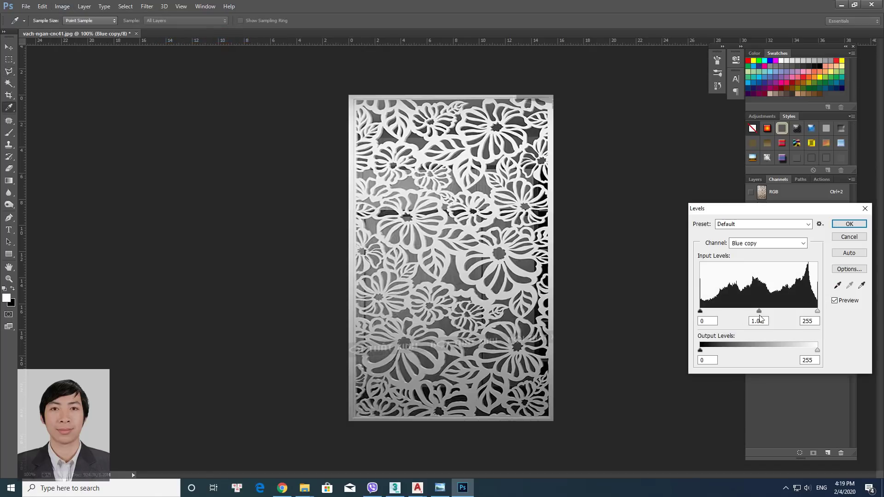
left_click_drag(701, 312, 729, 314)
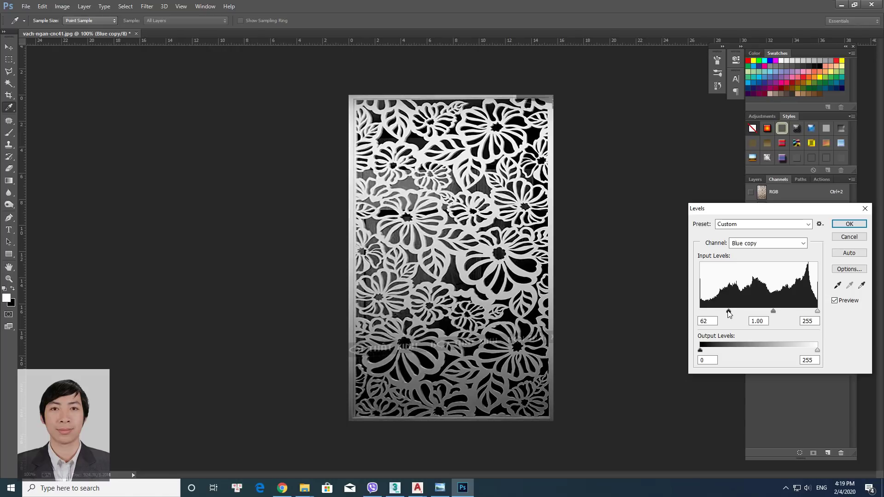
left_click_drag(817, 312, 781, 317)
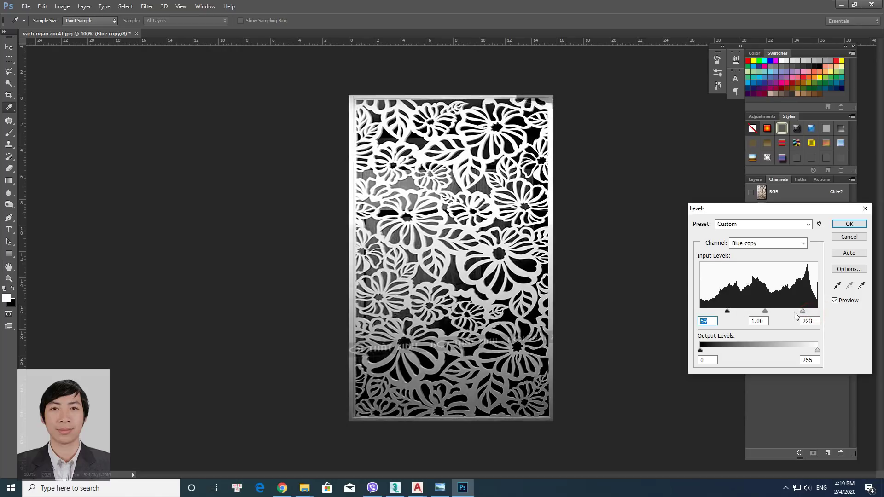
mouse_move(728, 314)
left_mouse_down()
mouse_move(782, 314)
mouse_move(755, 313)
left_mouse_up()
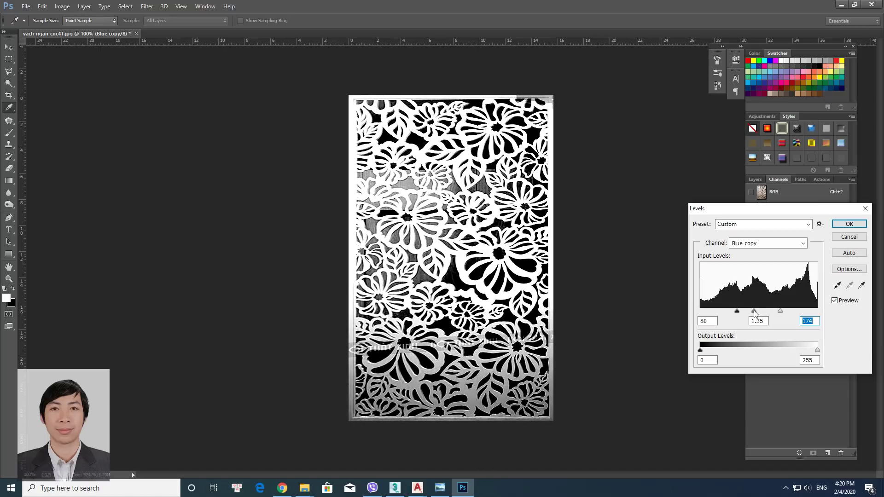
left_click(849, 224)
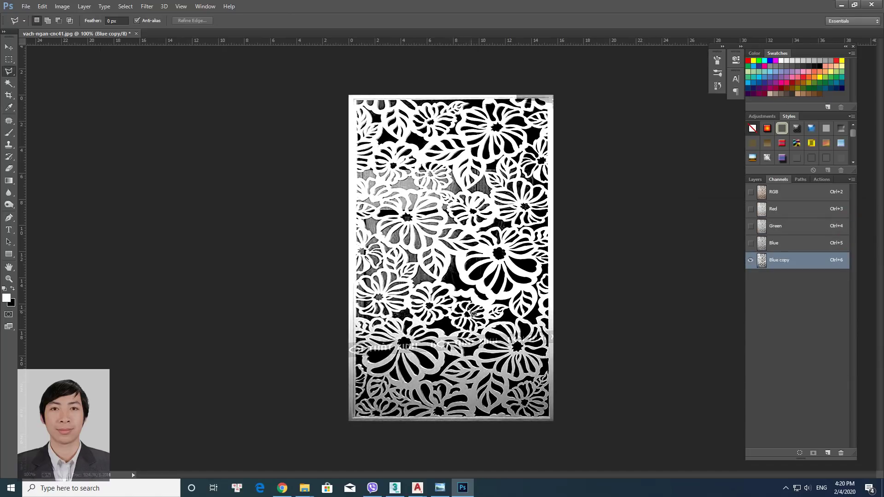
Select the Burn tool and set its range to Midtones
left_click(14, 211)
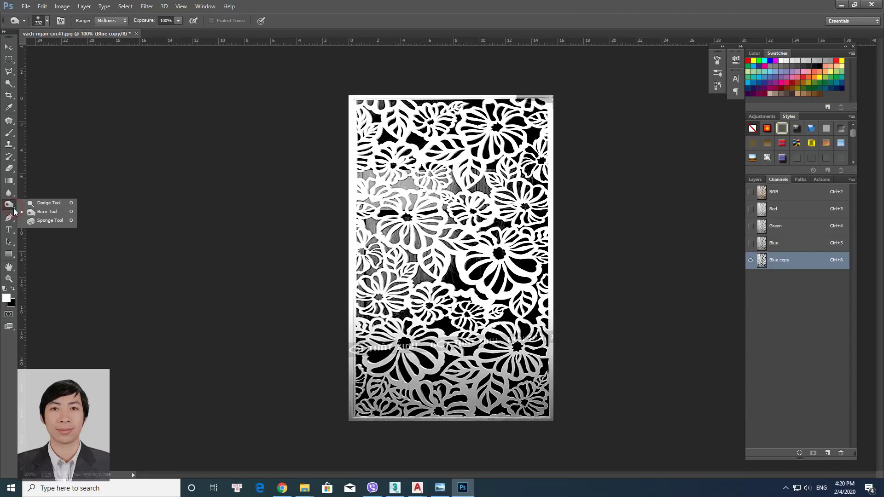
left_click(41, 212)
left_click(122, 21)
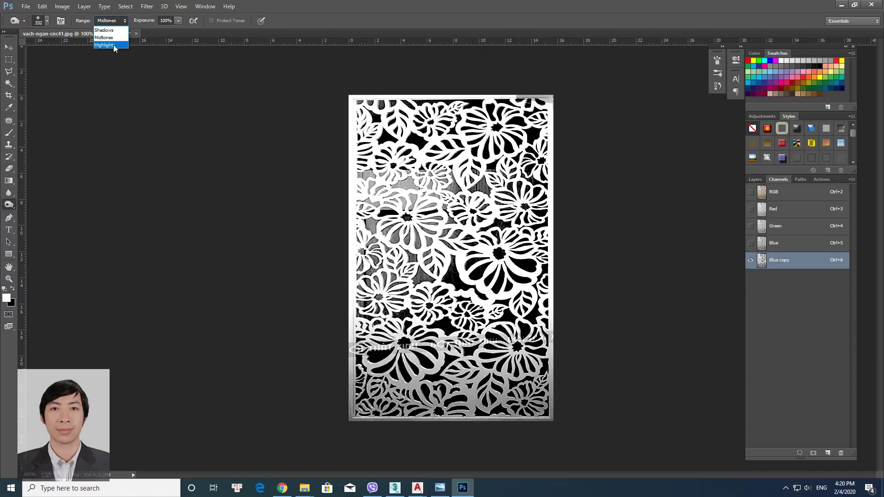
left_click(113, 45)
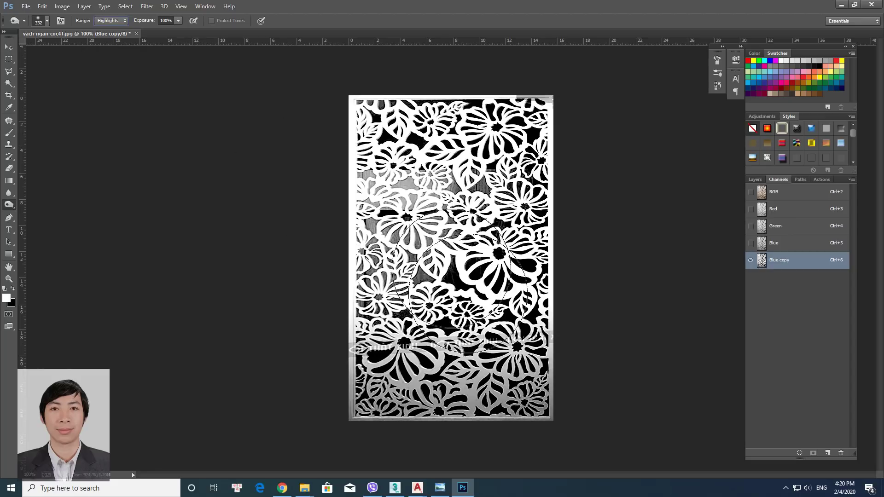
left_click(405, 247)
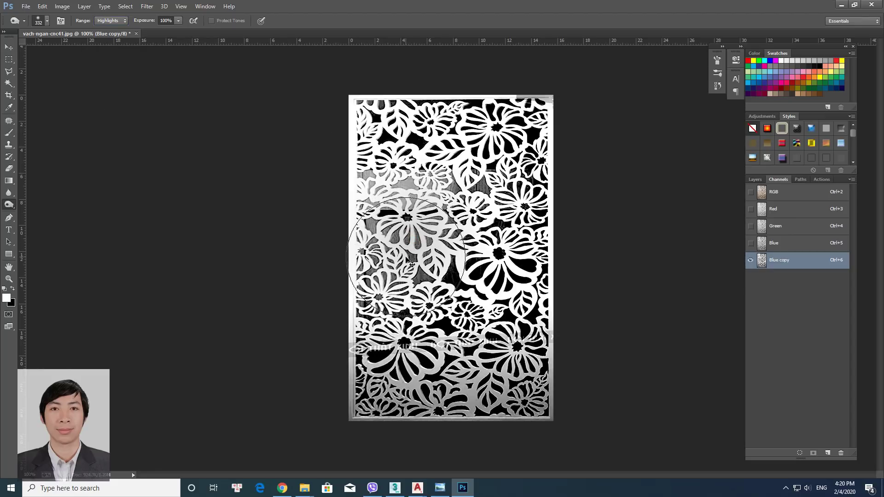
key("ctrl+z")
left_click(113, 21)
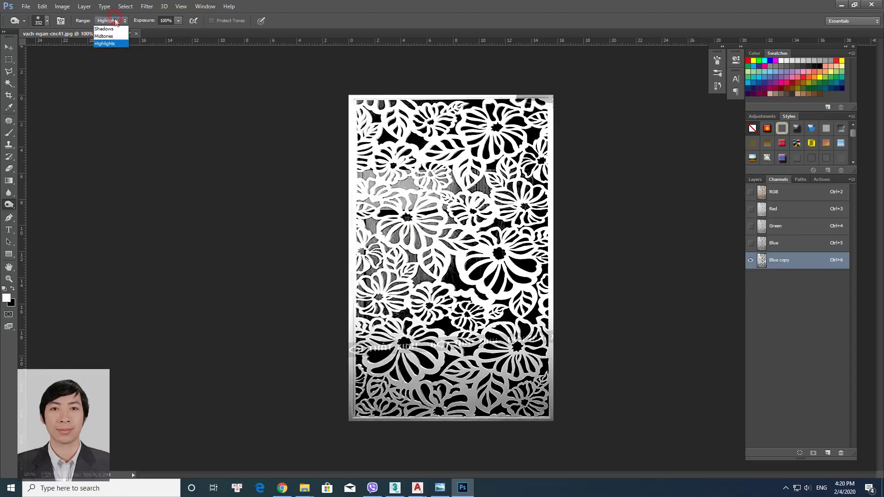
left_click(109, 38)
Burn the grey areas across the Blue copy channel, then switch to the Move tool
mouse_move(404, 228)
left_mouse_down()
mouse_move(415, 271)
mouse_move(454, 172)
mouse_move(369, 134)
left_mouse_up()
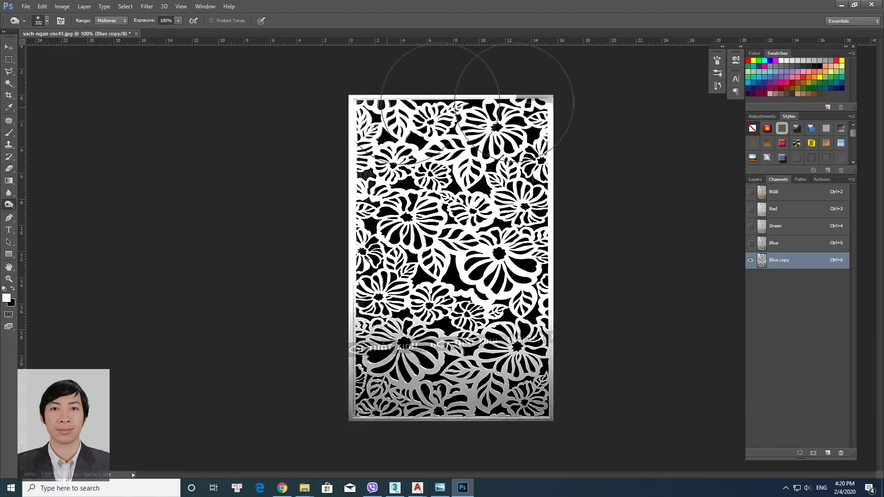
mouse_move(515, 313)
left_mouse_down()
mouse_move(515, 278)
mouse_move(459, 354)
left_mouse_up()
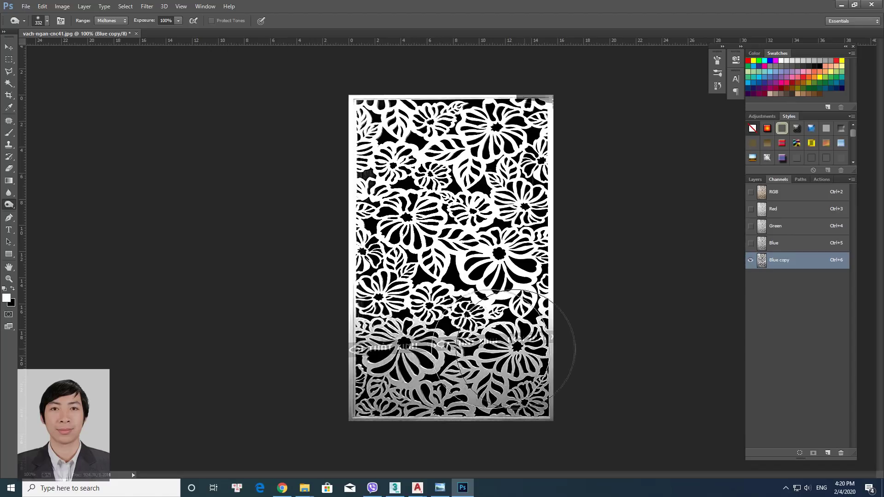
left_click(404, 237)
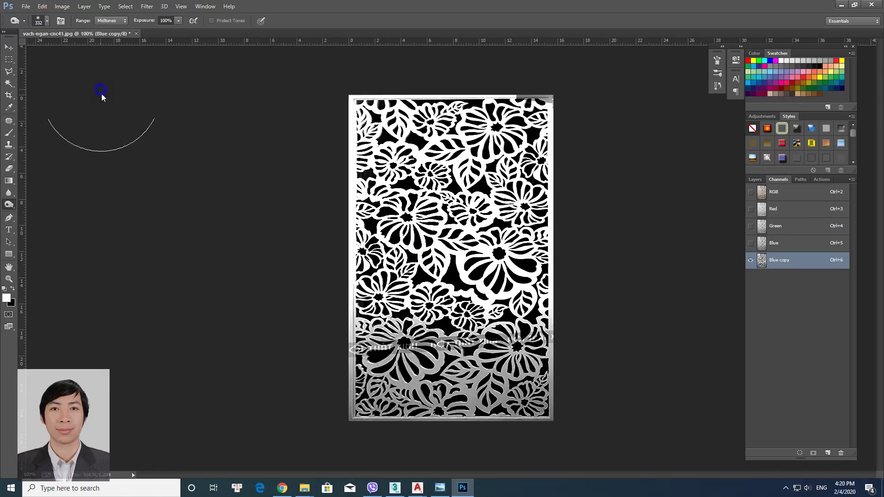
right_click(101, 94)
left_click(3, 57)
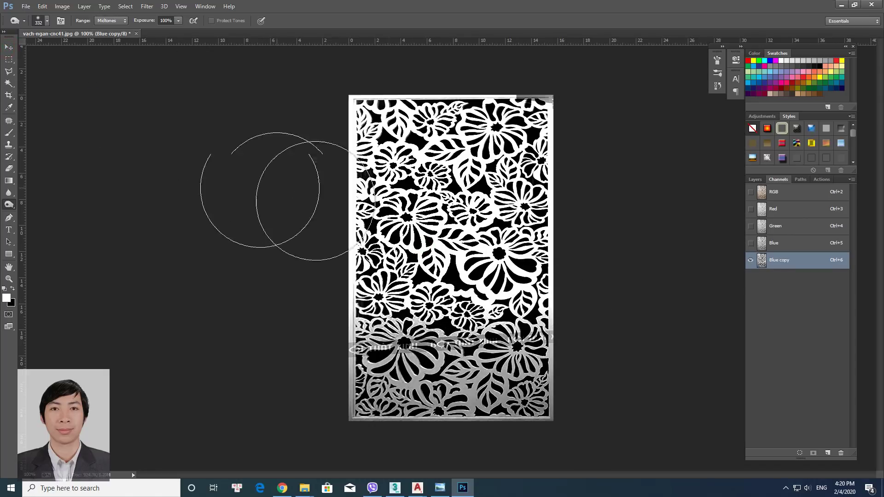
left_click(9, 47)
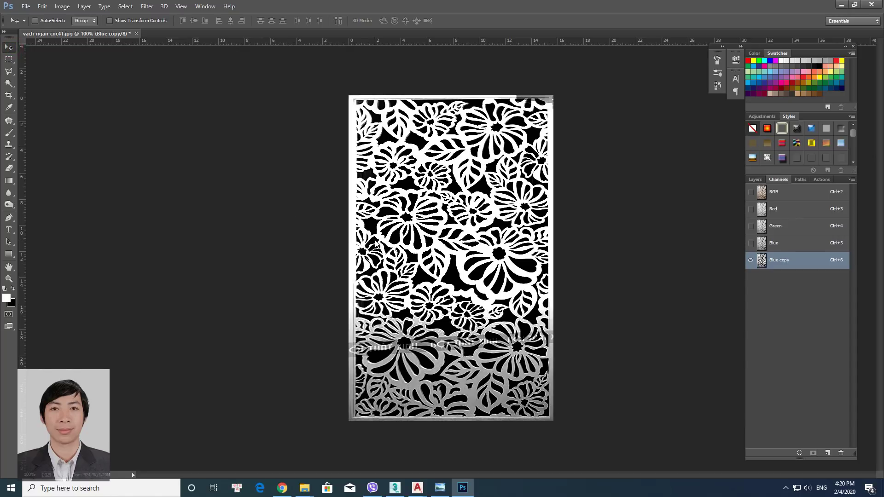
Apply Levels 21, 2.15, 128 to Blue copy and load the channel as a selection
key("ctrl+l")
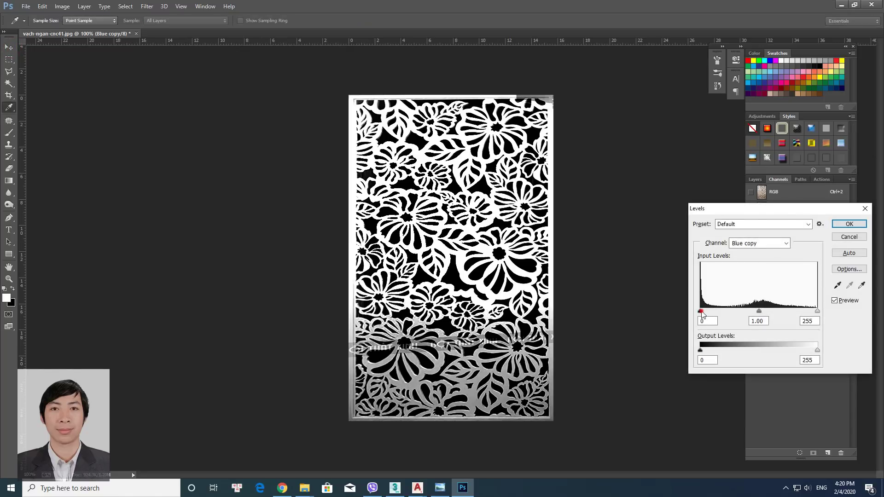
left_click_drag(816, 312, 758, 316)
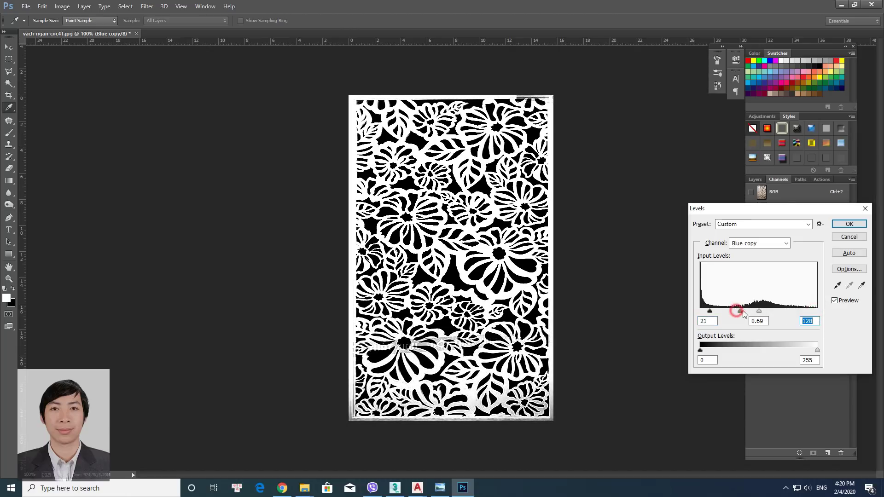
left_click_drag(733, 313, 728, 312)
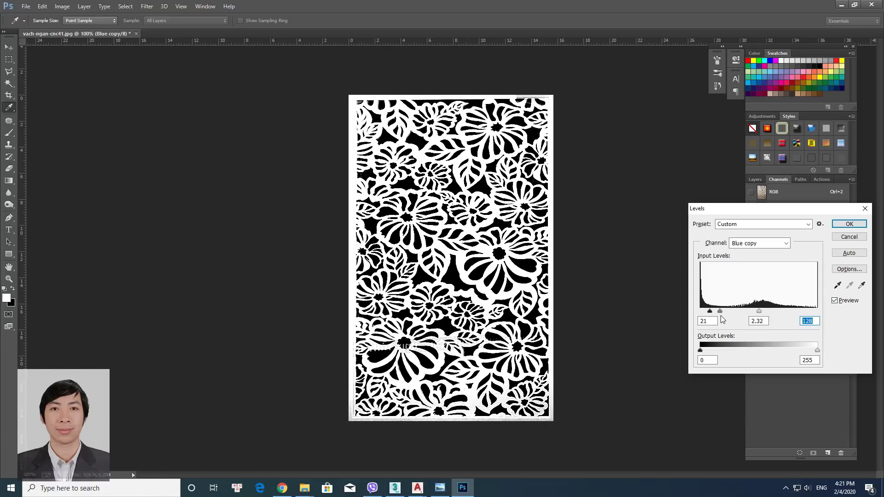
left_click(847, 224)
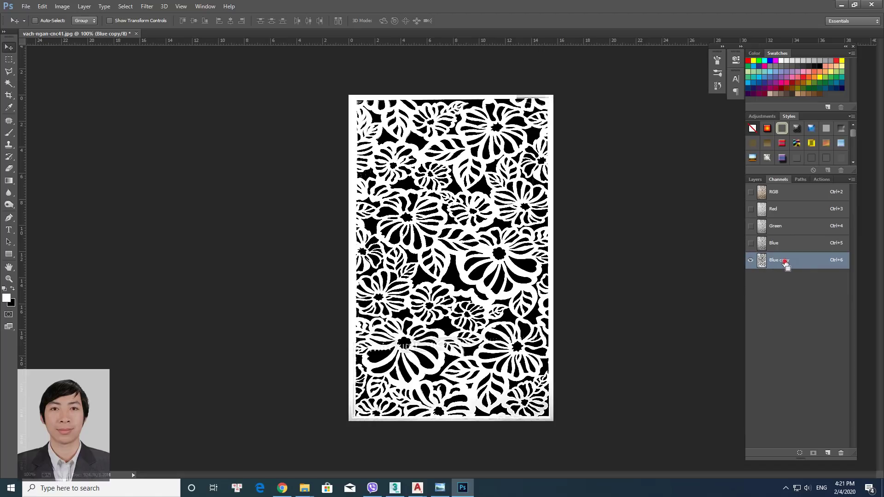
left_click(786, 262, "ctrl")
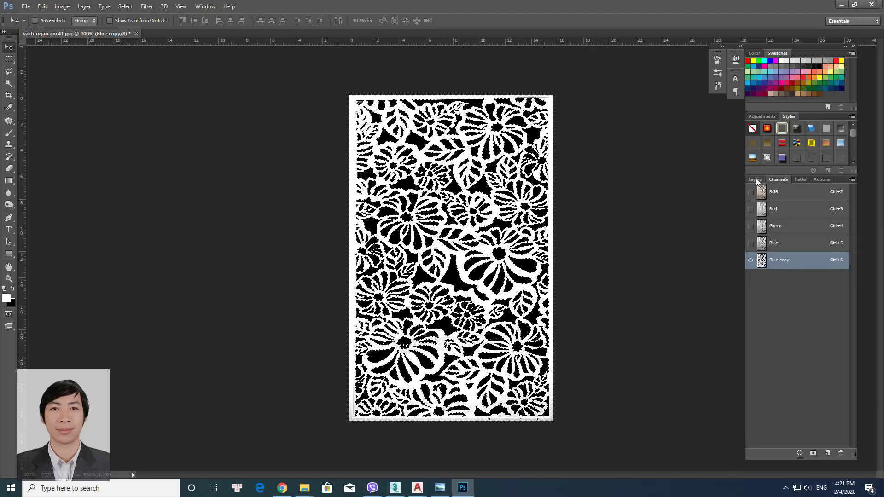
Add a layer mask to the panel layer from the Blue copy pattern selection
key("ctrl+d")
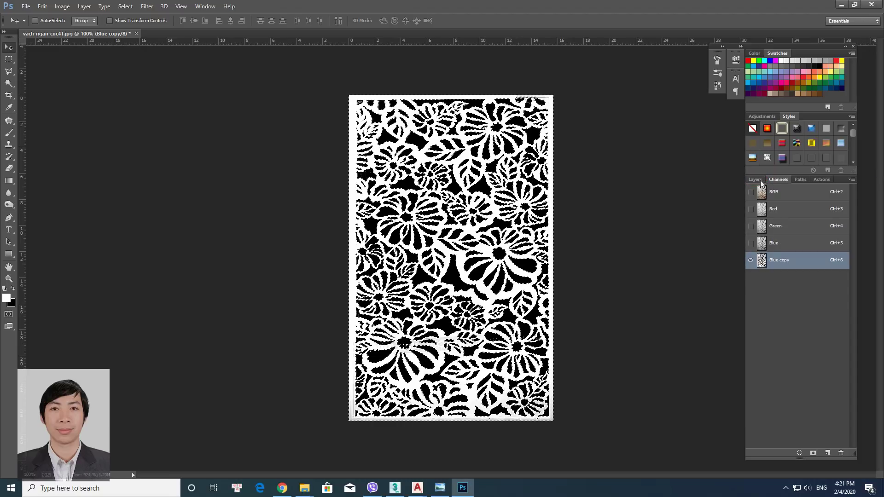
left_click(755, 180)
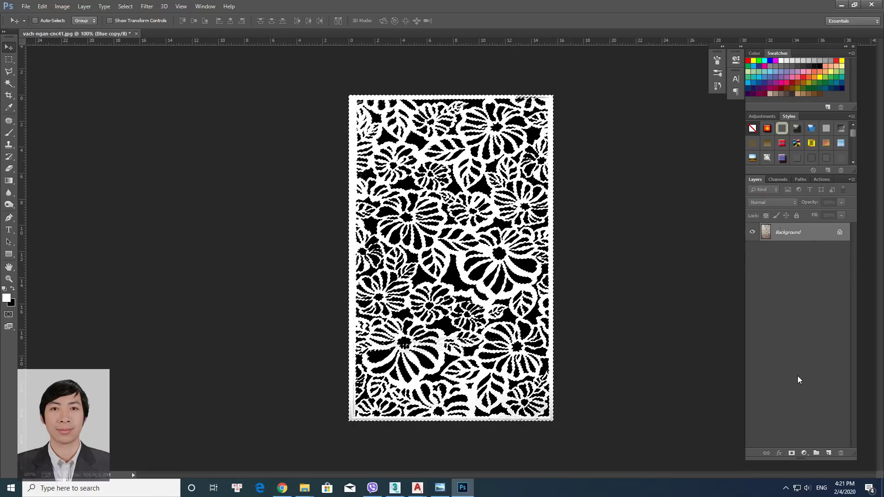
left_click(792, 453)
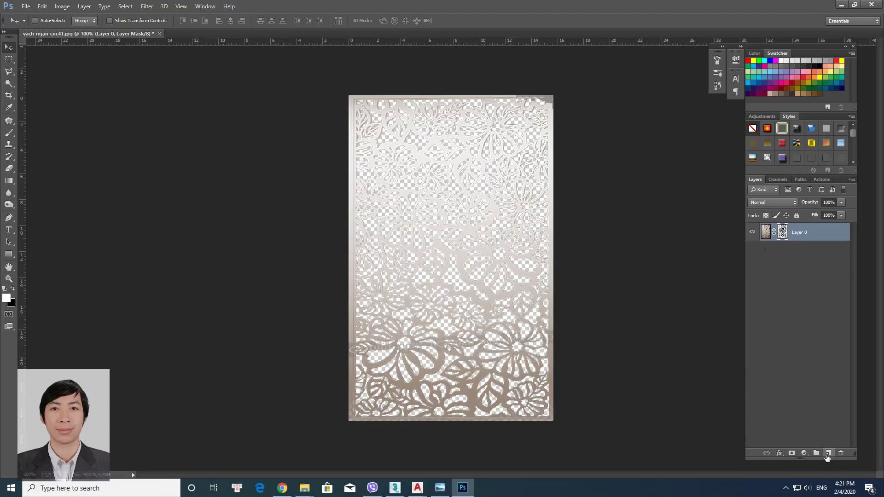
Add a new Layer 1 beneath Layer 0 and fill it with black
left_click(827, 456)
left_click_drag(801, 232, 798, 294)
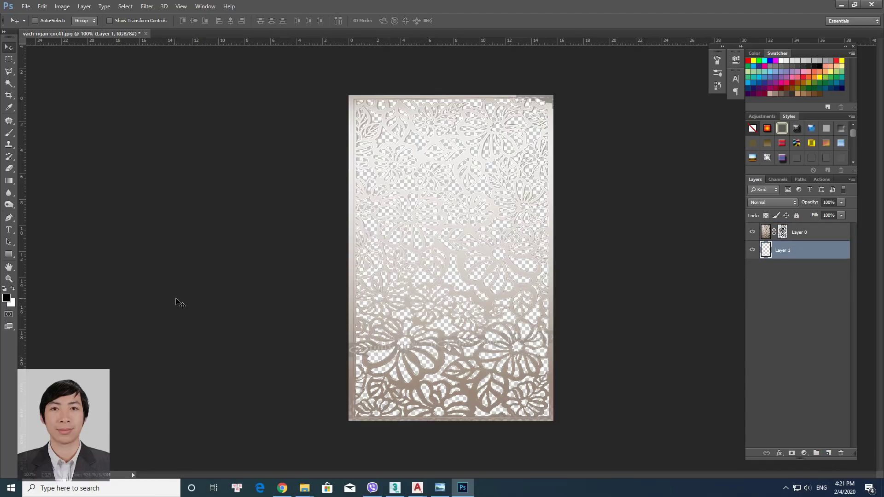
key("i")
key("shift+F5")
left_click(495, 142)
key("v")
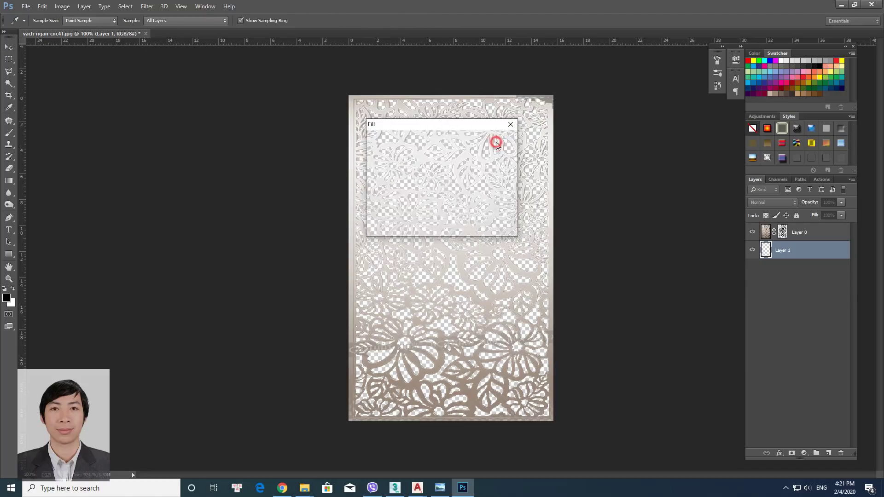
Load Layer 0's mask pattern as a selection
left_click(783, 233)
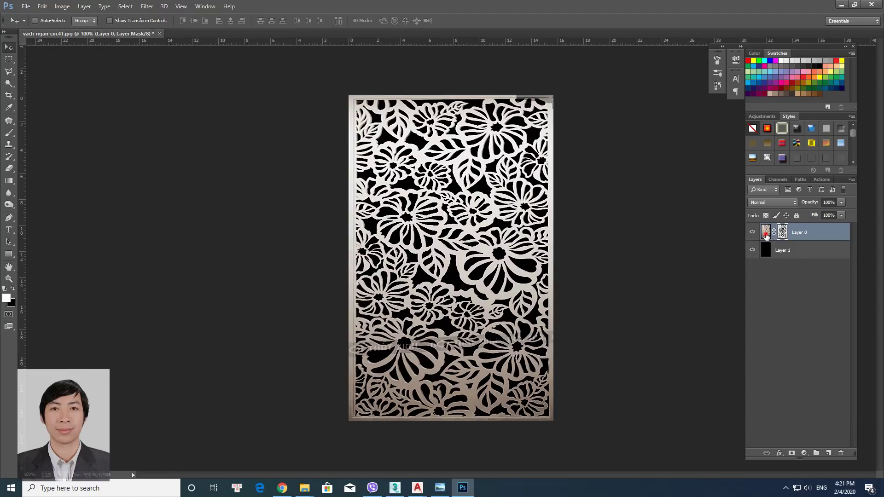
left_click(765, 233)
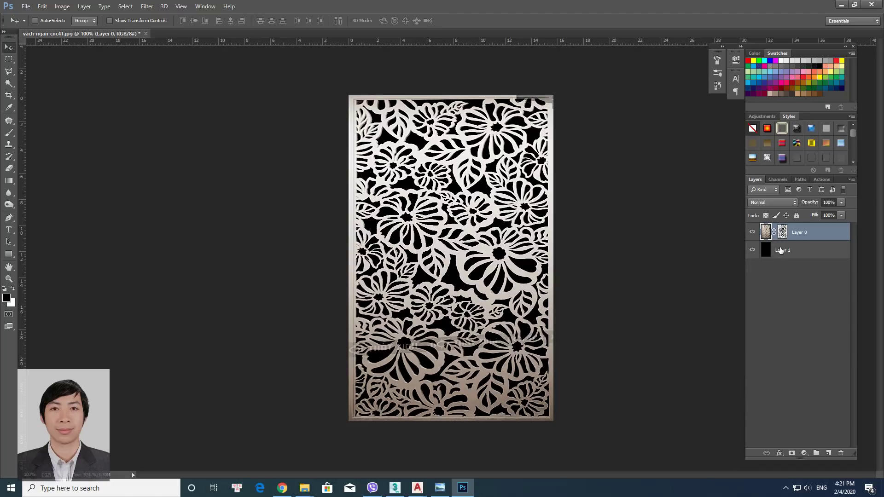
left_click(782, 232)
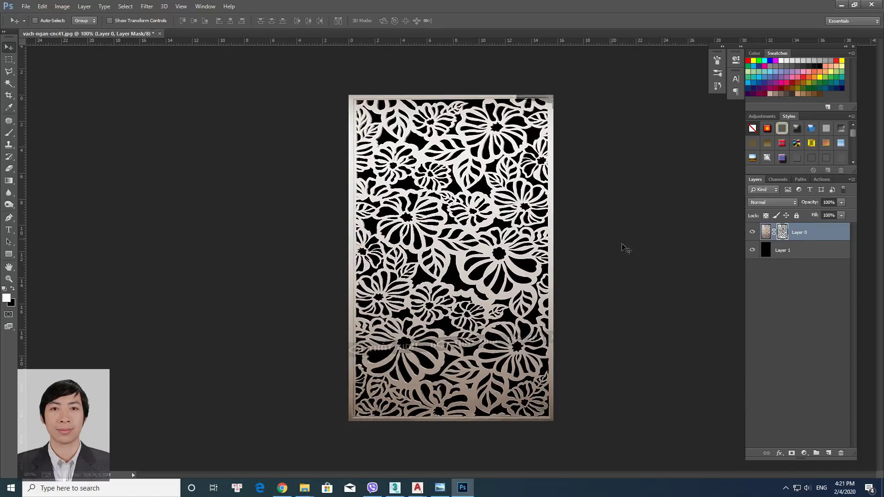
left_click(782, 234, "ctrl")
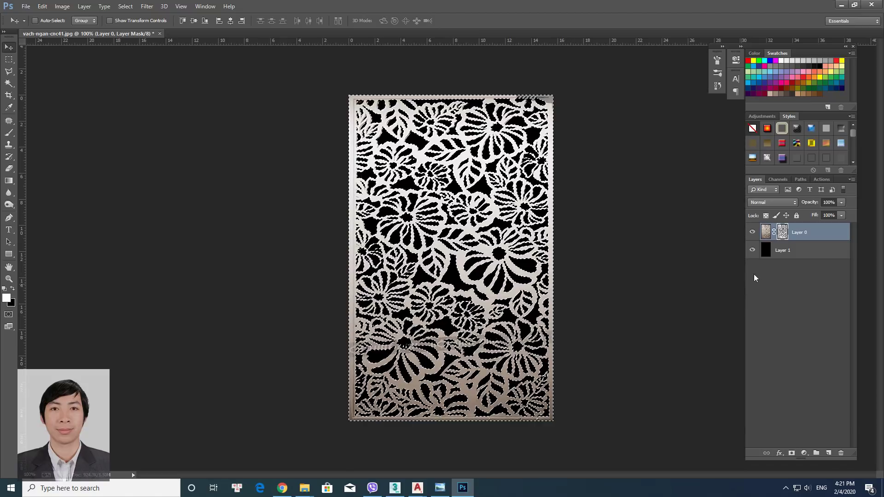
Move Layer 1 above Layer 0, fill the pattern selection white, deselect, and hide Layer 0
left_click_drag(775, 252, 792, 243)
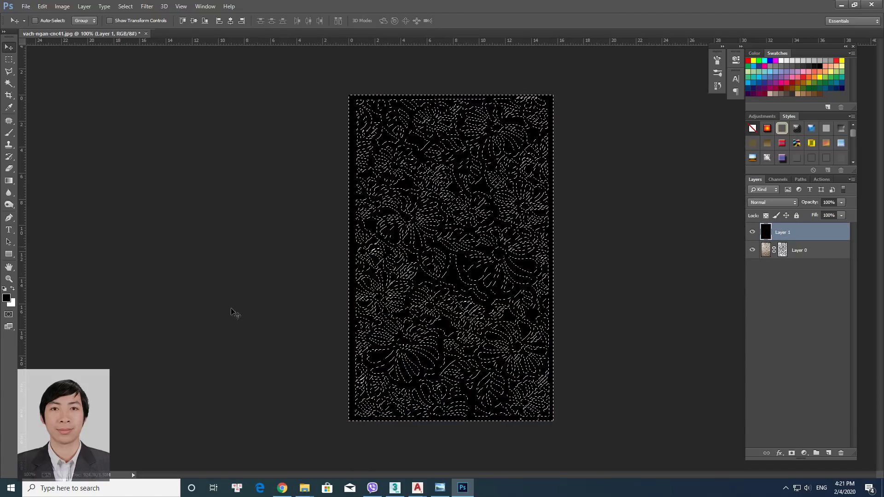
left_click(11, 289)
key("shift+F5")
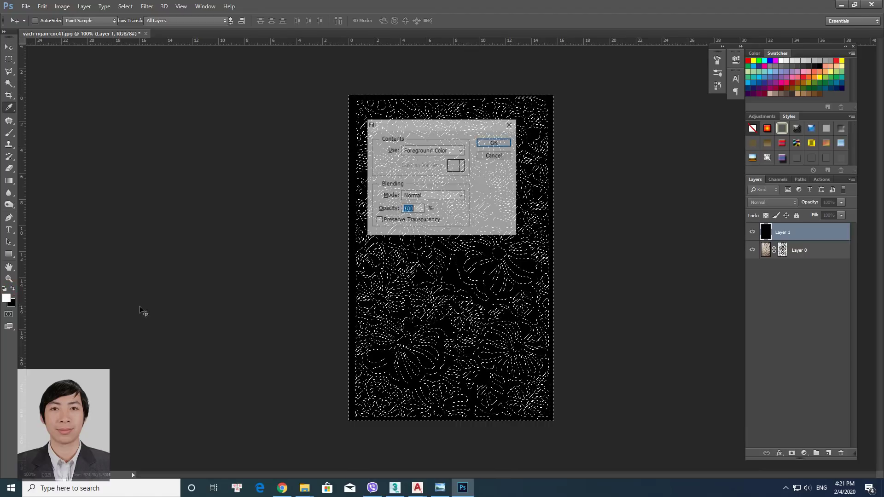
key("Return")
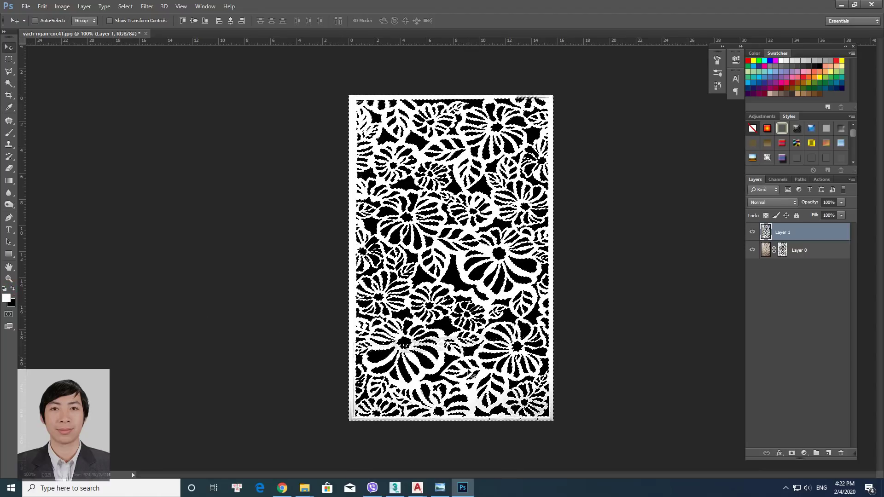
key("ctrl+d")
key("v")
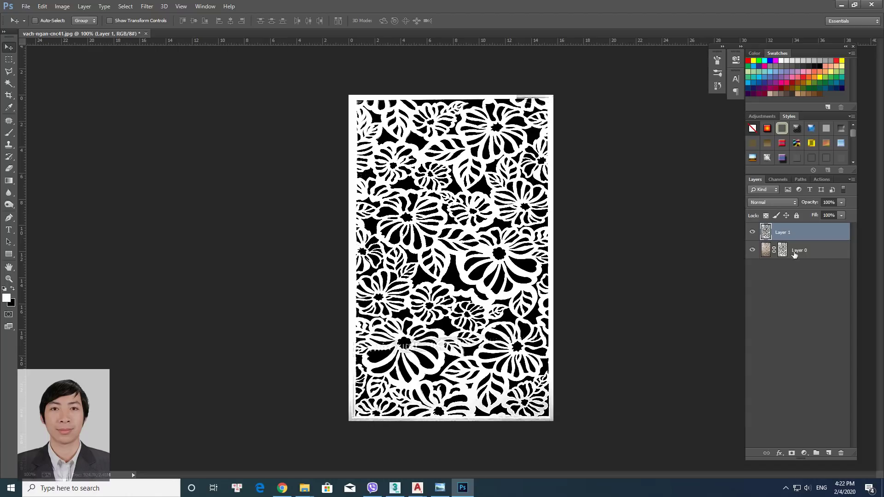
left_click(806, 251)
left_click(752, 251)
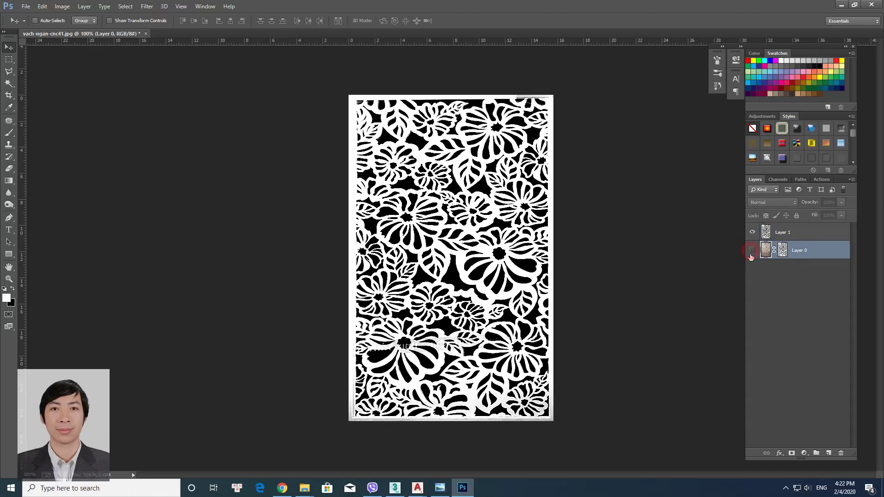
left_click(791, 233)
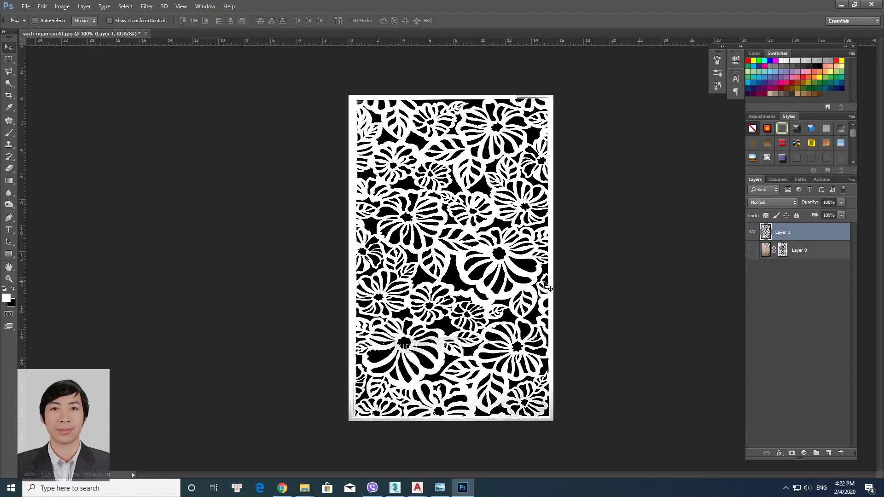
Save the pattern as JPEG vach-ngan-cnc41a in the CNC folder and minimize Photoshop
key("ctrl+shift+s")
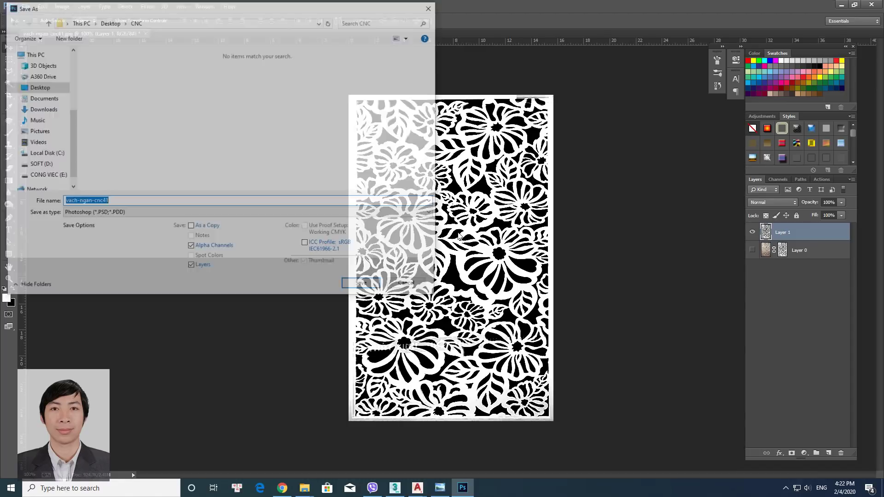
left_click(138, 213)
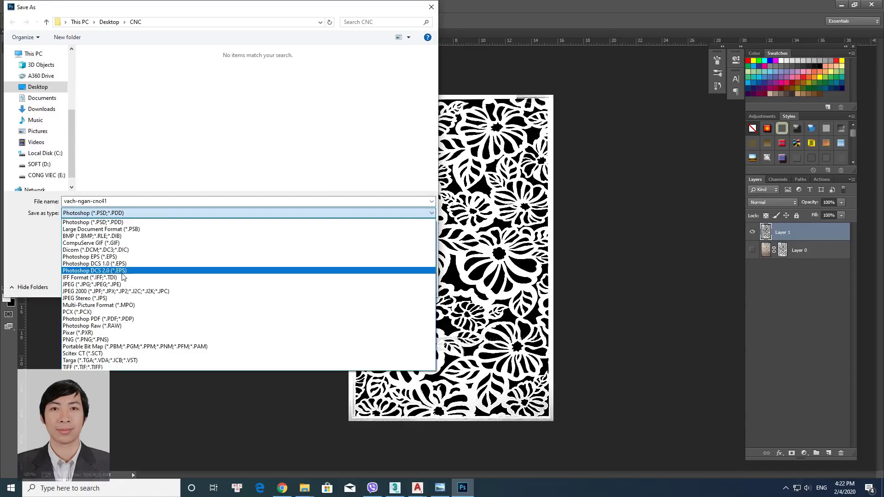
left_click(118, 284)
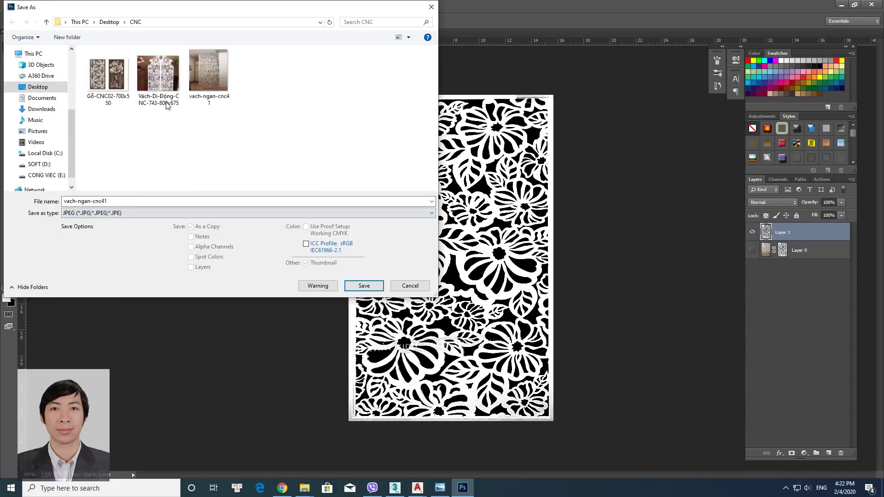
double_click(127, 201)
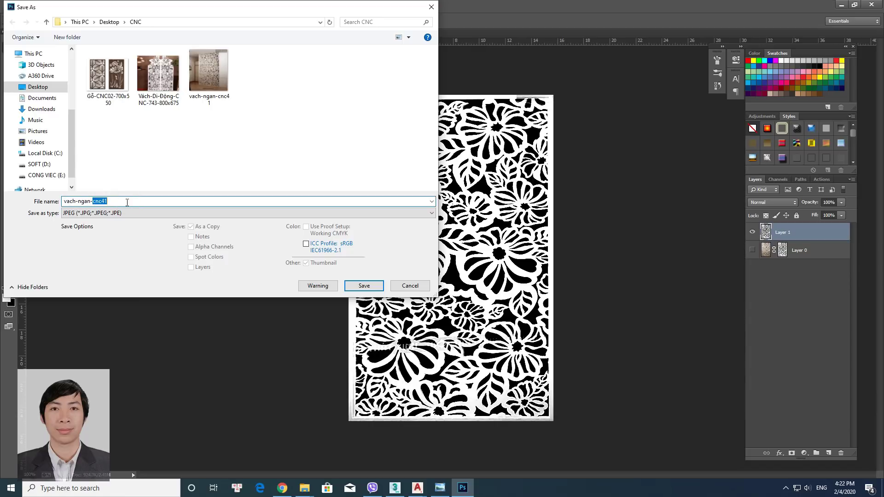
key("ctrl+a")
key("BackSpace")
left_click(375, 288)
left_click(595, 227)
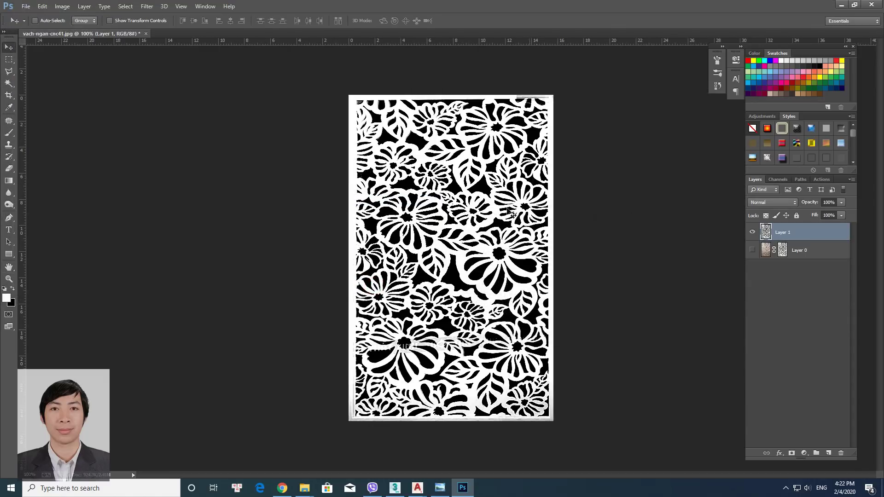
left_click(842, 4)
left_click(282, 487)
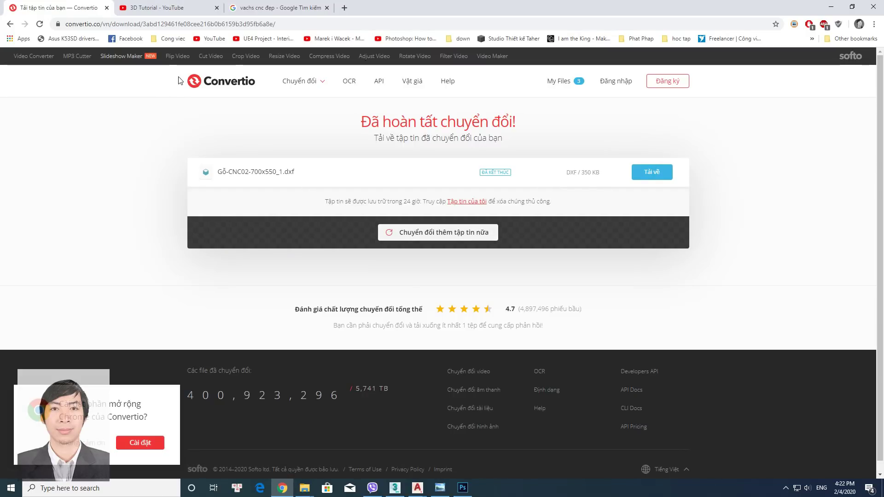
Upload vach-ngan-cnc41a.jpg to Convertio, convert it to DXF, and save it in the CNC folder
left_click(237, 84)
mouse_move(303, 81)
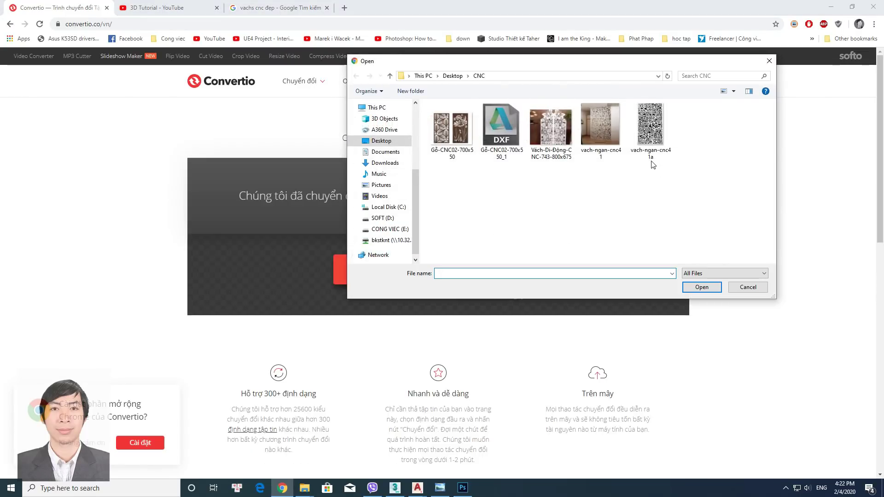
left_click(650, 138)
left_click(701, 288)
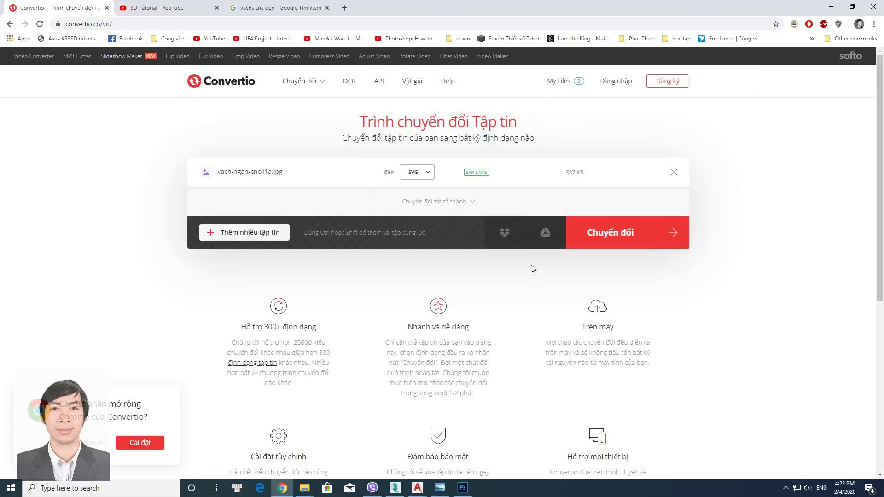
left_click(428, 172)
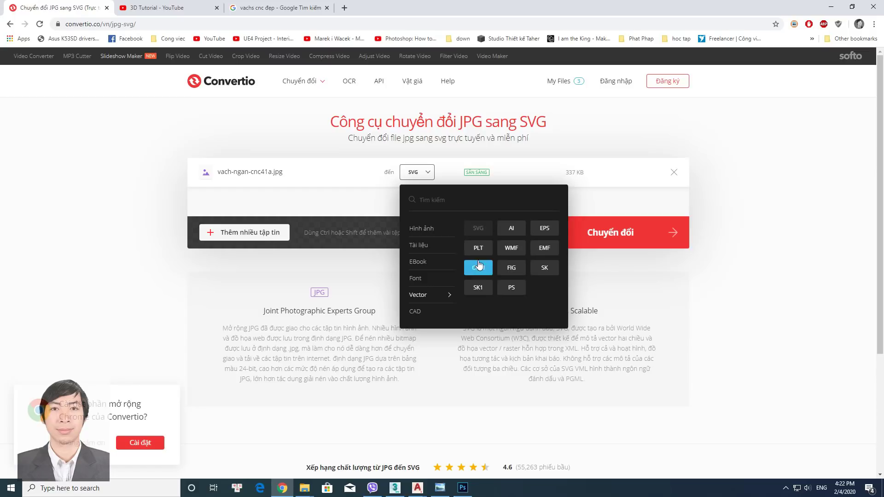
mouse_move(415, 311)
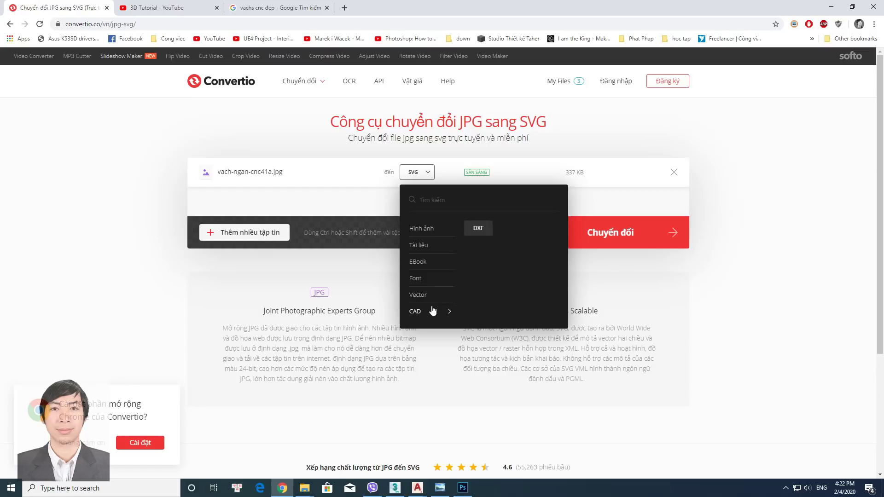
left_click(478, 228)
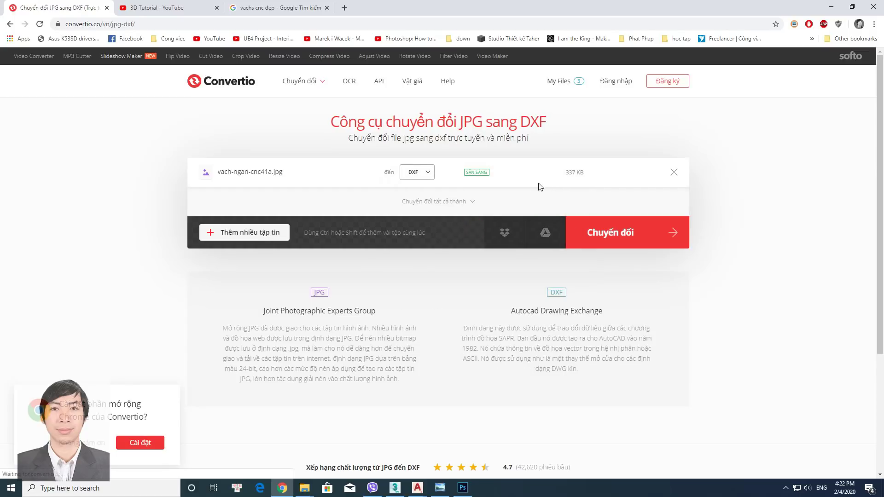
left_click(617, 228)
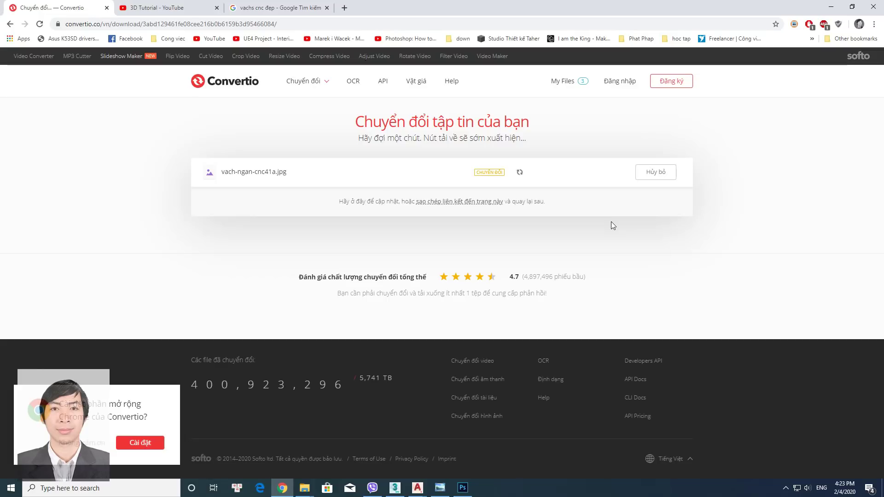
left_click(647, 173)
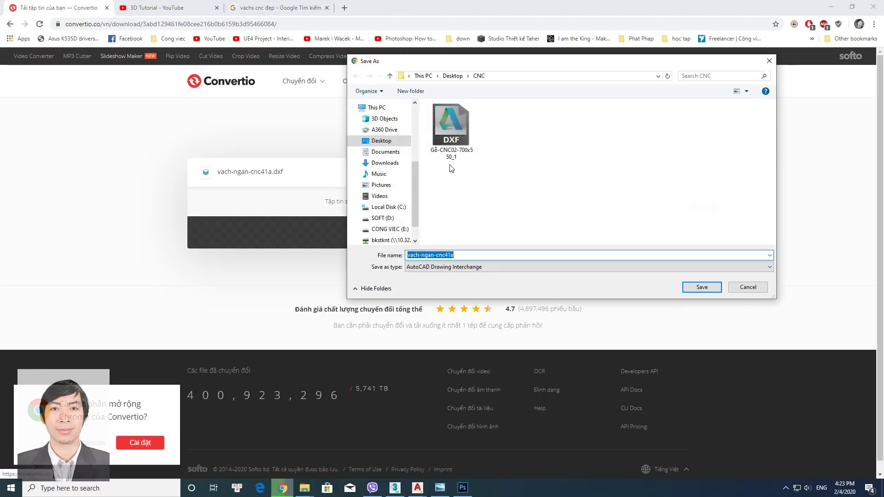
left_click(702, 287)
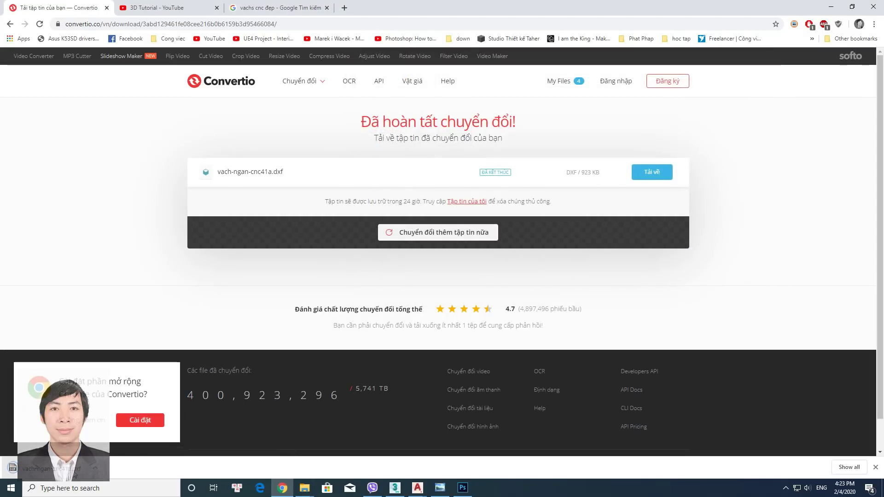
Open vach-ngan-cnc41a.dxf in AutoCAD and zoom to frame the floral pattern
left_click(59, 470)
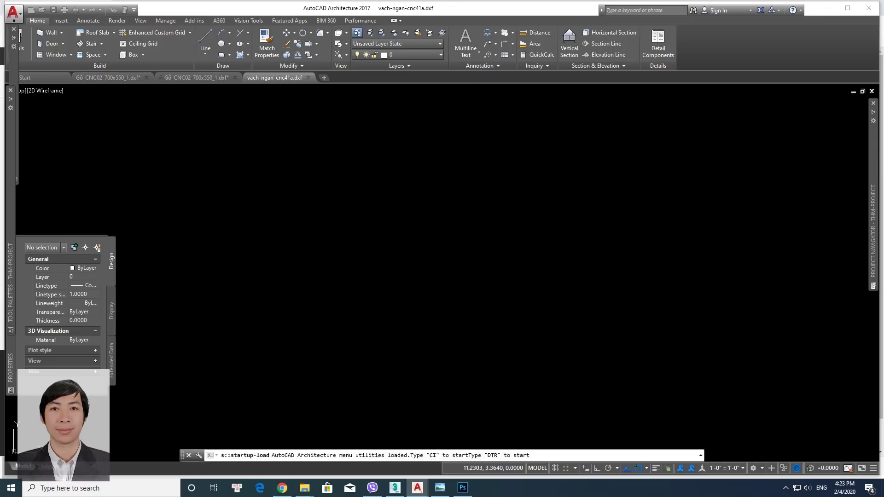
scroll(507, 294, "down", 3)
scroll(529, 302, "down", 3)
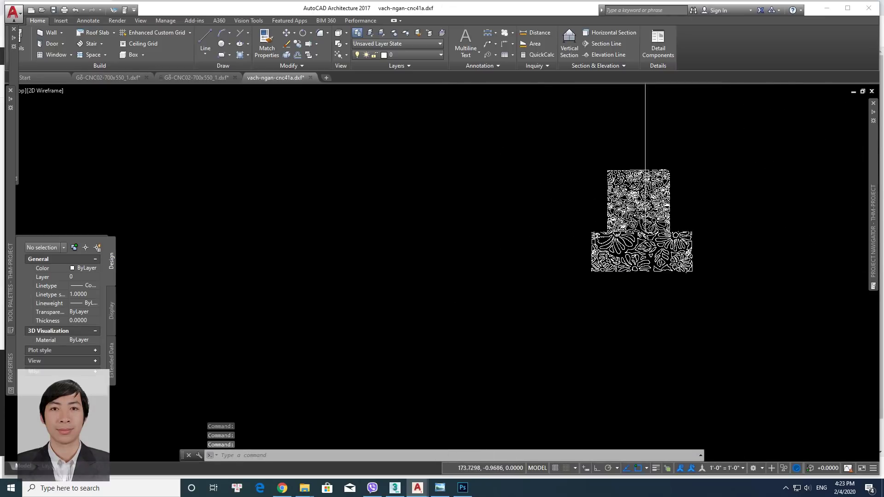
scroll(554, 311, "down", 2)
scroll(569, 248, "up", 4)
key("Escape")
key("Escape")
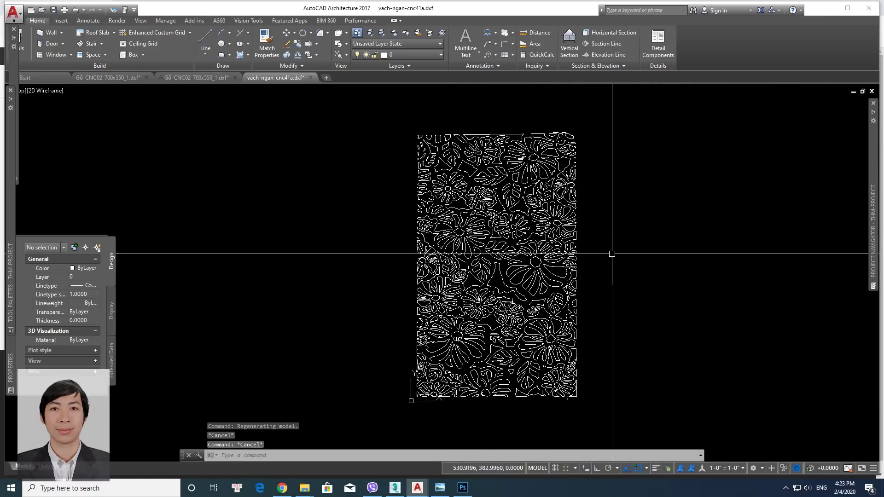
type("r")
key("Return")
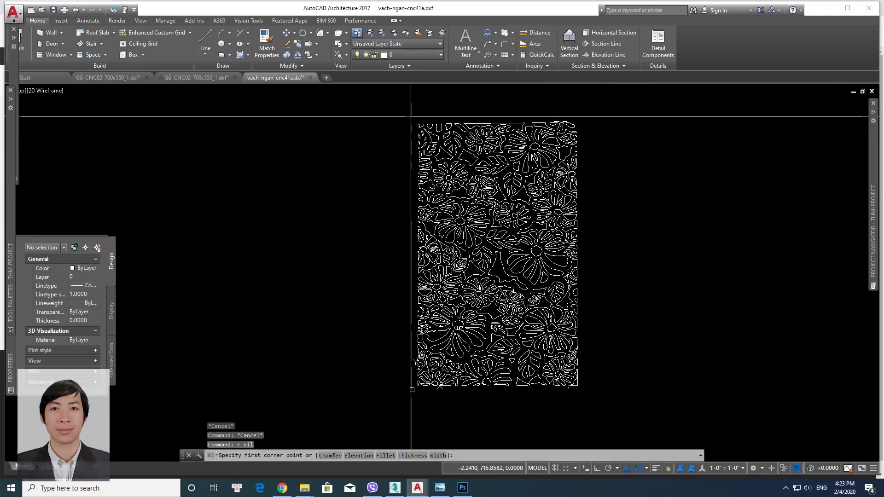
left_click(411, 117)
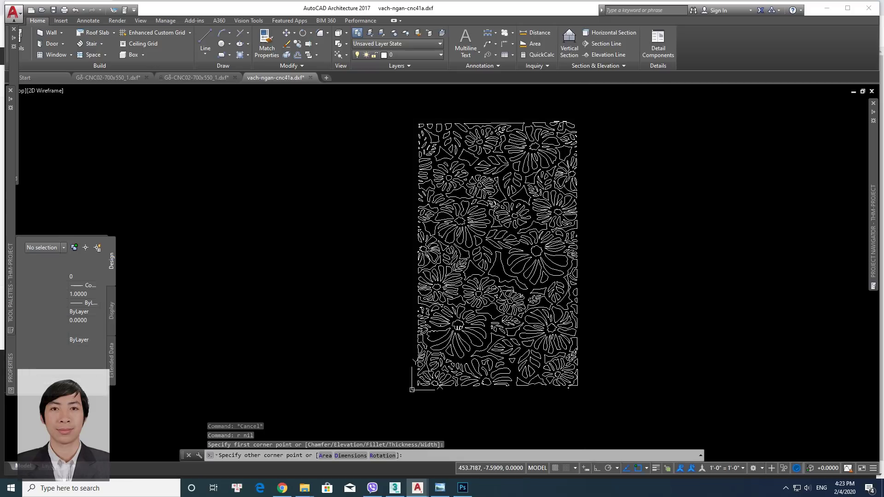
key("Escape")
Window-select the 561 floral objects and write them to new block.dwg, replacing the existing file
mouse_move(651, 340)
middle_mouse_down()
mouse_move(637, 305)
mouse_move(605, 304)
middle_mouse_up()
left_click(602, 384)
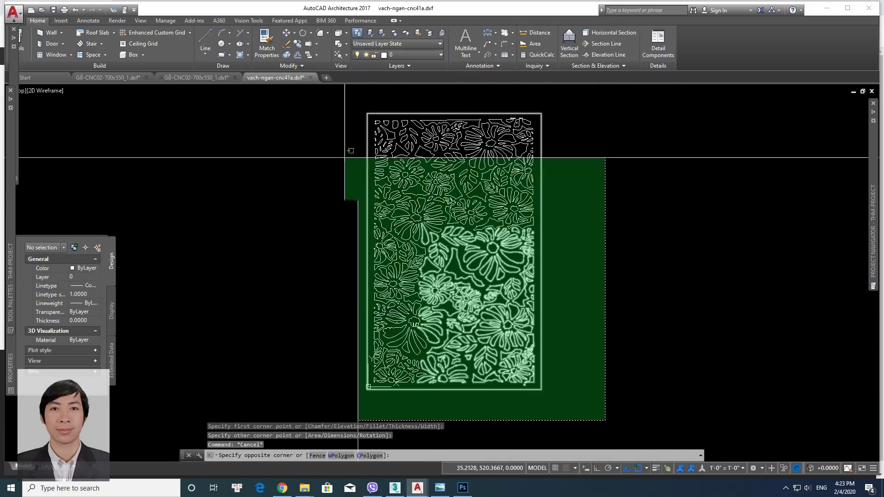
left_click(442, 199)
type("u")
key("Return")
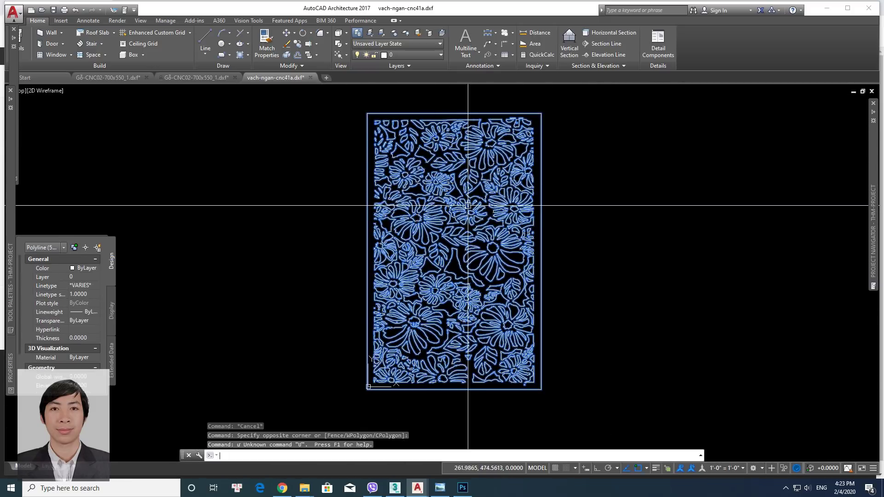
type("w")
key("Return")
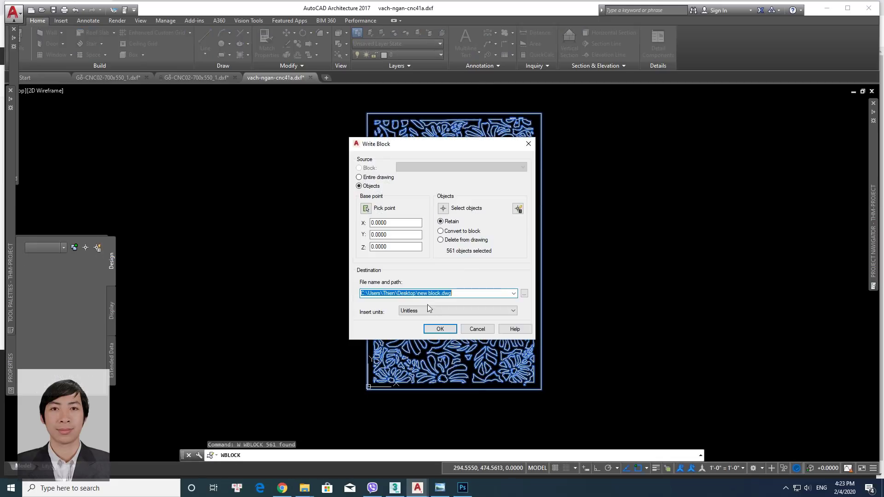
left_click(440, 329)
left_click(470, 214)
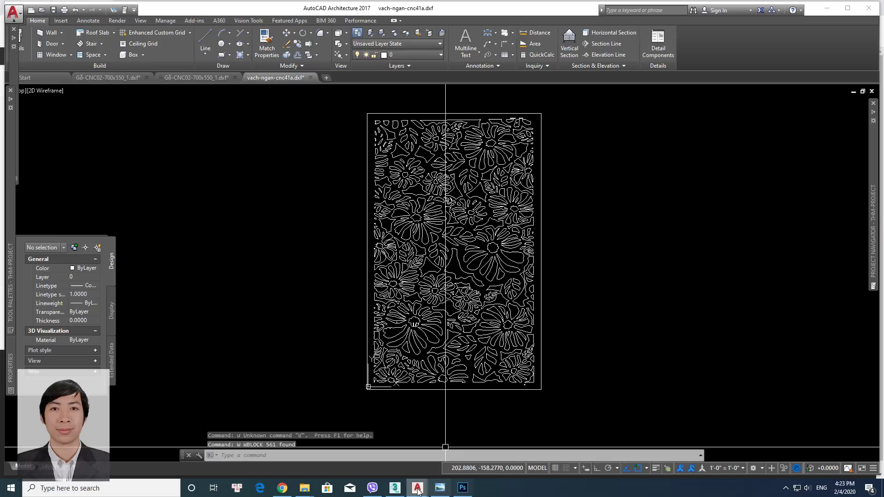
left_click(397, 491)
scroll(528, 386, "down", 3)
Import new block.dwg with default DWG/DXF import options and select the imported floral linework
middle_click_drag(615, 333, 394, 314)
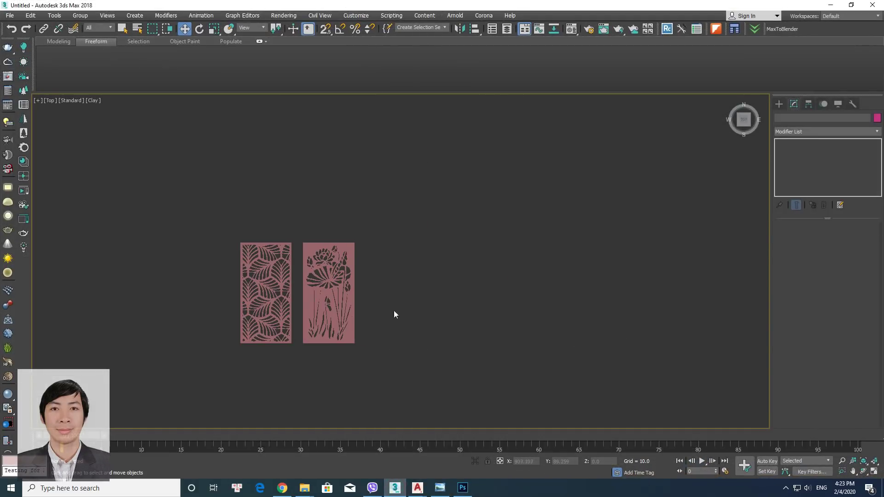
left_click(10, 15)
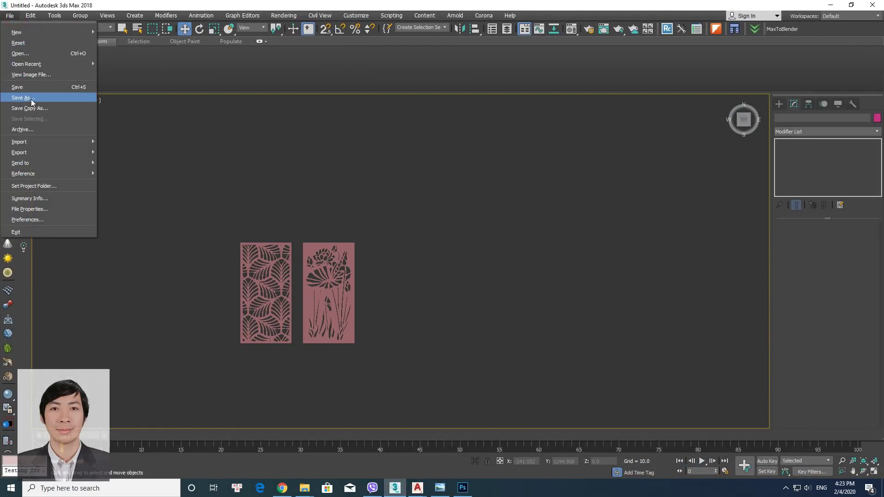
left_click(45, 141)
left_click(116, 147)
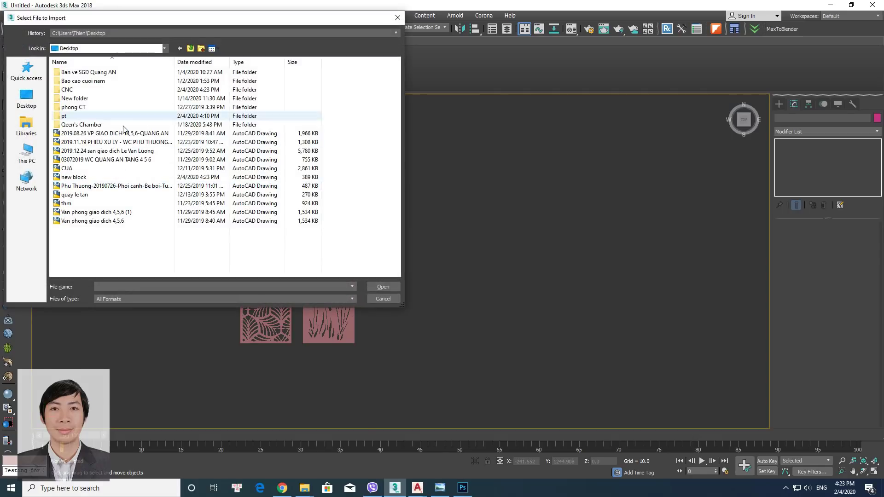
left_click(79, 176)
left_click(383, 286)
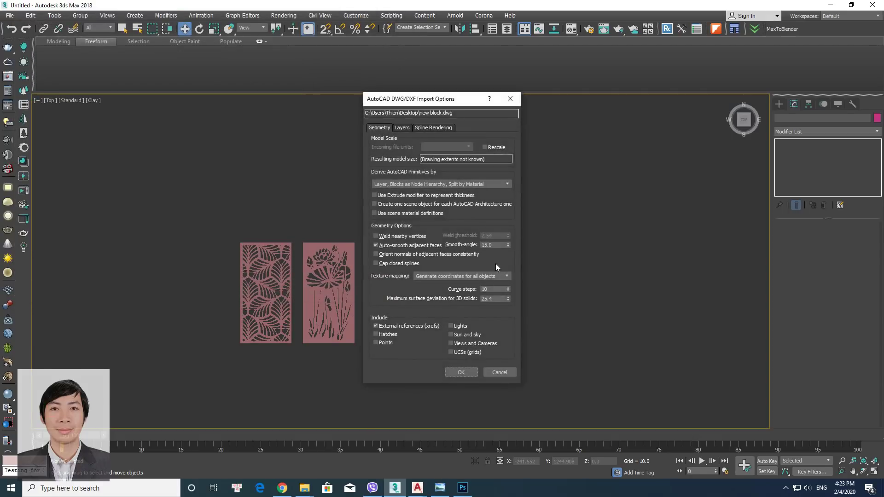
left_click(468, 372)
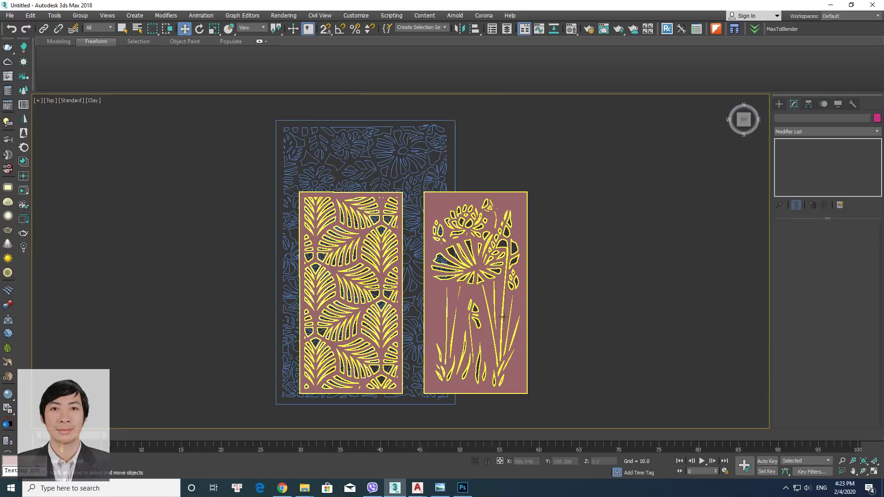
left_click(442, 152)
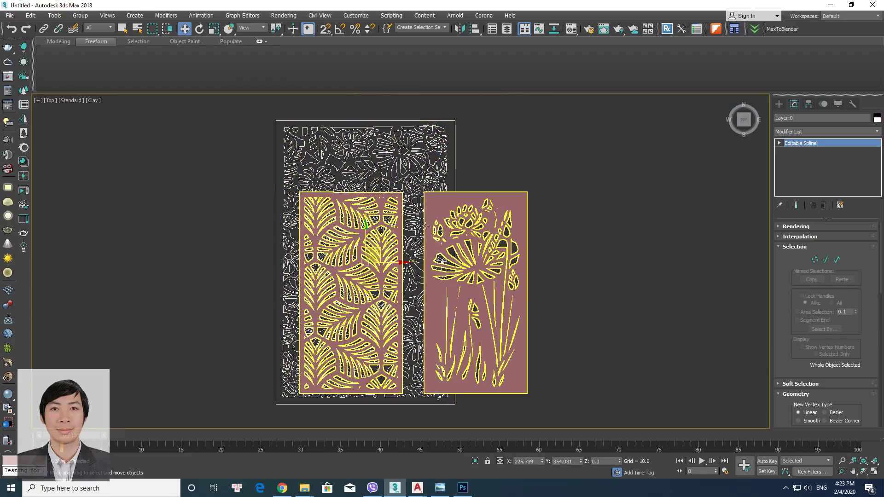
Move the two pink panels right and add an Extrude modifier to the floral spline
left_click_drag(416, 286, 672, 291)
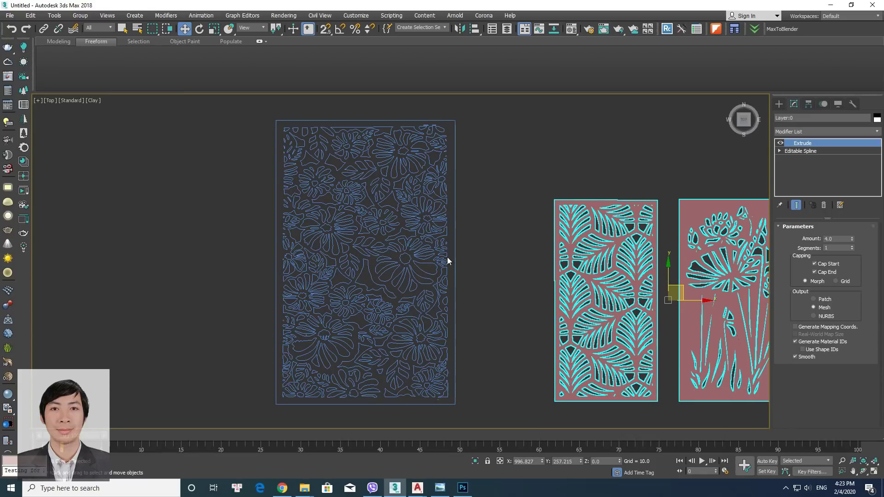
left_click(446, 257)
left_click(792, 105)
left_click(831, 131)
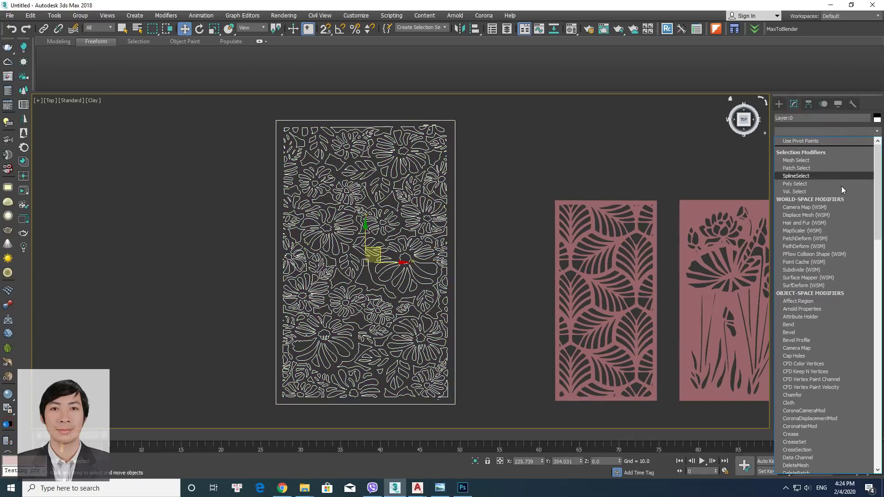
scroll(837, 199, "down", 10)
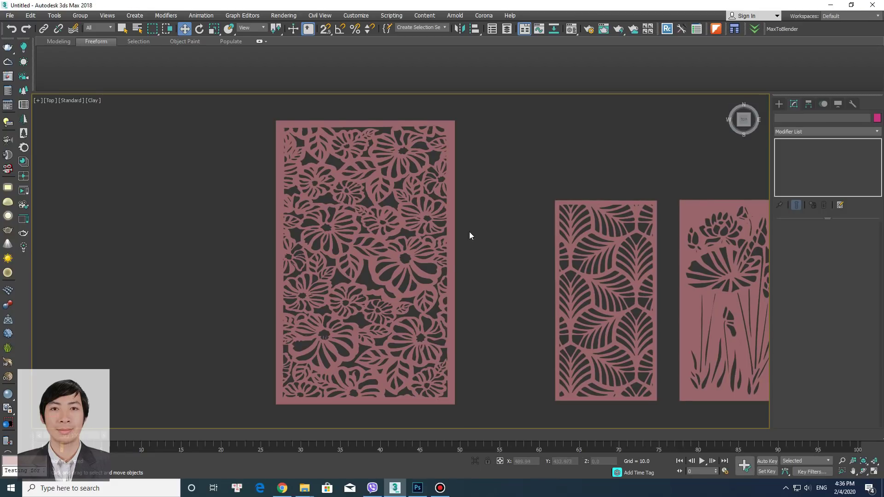
Switch to Perspective view and orbit and zoom to inspect the three carved panels
mouse_move(470, 233)
middle_mouse_down()
mouse_move(493, 227)
mouse_move(526, 247)
mouse_move(476, 253)
mouse_move(535, 261)
mouse_move(555, 253)
mouse_move(417, 251)
middle_mouse_up()
scroll(477, 254, "up", 3)
scroll(476, 254, "up", 2)
key("p")
scroll(535, 261, "down", 3)
scroll(466, 274, "down", 2)
mouse_move(466, 272)
middle_mouse_down("alt")
mouse_move(487, 297)
mouse_move(489, 317)
mouse_move(537, 268)
mouse_move(470, 306)
mouse_move(424, 236)
middle_mouse_up("alt")
scroll(497, 296, "up", 3)
scroll(458, 283, "down", 3)
scroll(472, 282, "up", 3)
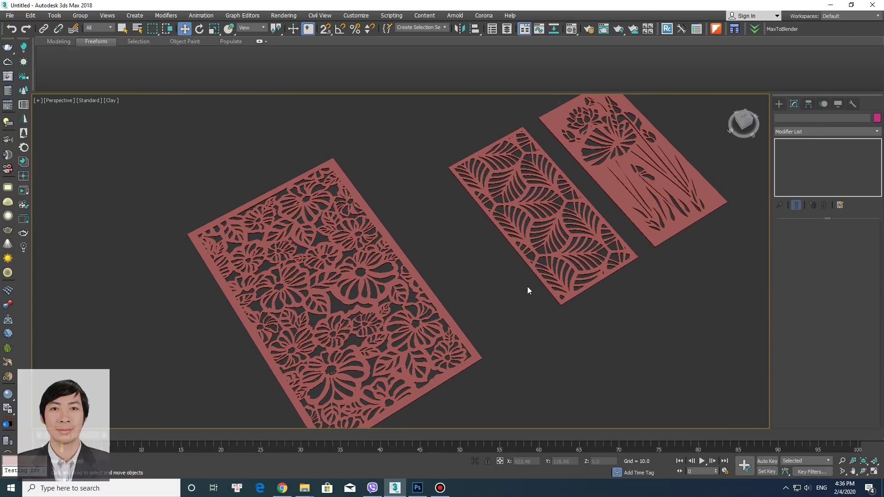
left_click(500, 213)
left_click(454, 235)
scroll(411, 273, "down", 3)
scroll(424, 266, "up", 3)
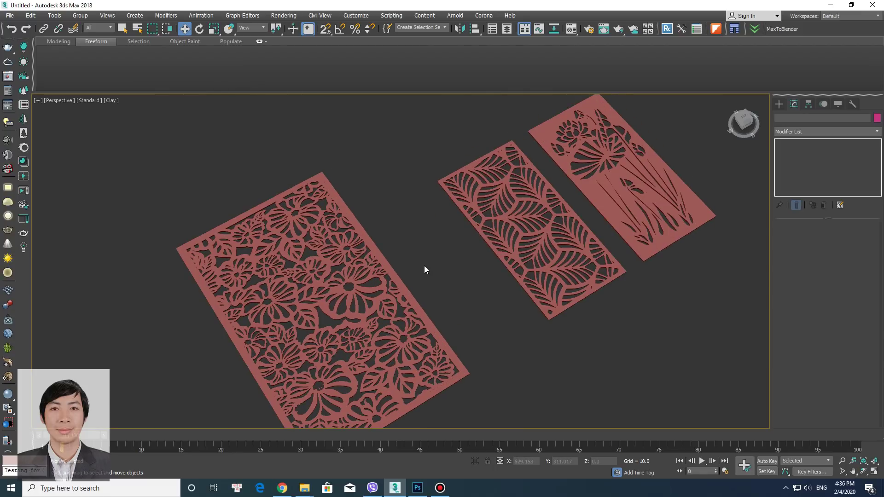
mouse_move(480, 283)
middle_mouse_down()
mouse_move(457, 280)
mouse_move(462, 339)
mouse_move(488, 355)
mouse_move(460, 364)
mouse_move(433, 356)
mouse_move(417, 313)
middle_mouse_up()
scroll(463, 308, "down", 3)
scroll(417, 313, "up", 3)
scroll(413, 344, "up", 2)
scroll(424, 347, "down", 5)
middle_click_drag(424, 347, 473, 330, "alt")
scroll(460, 337, "up", 3)
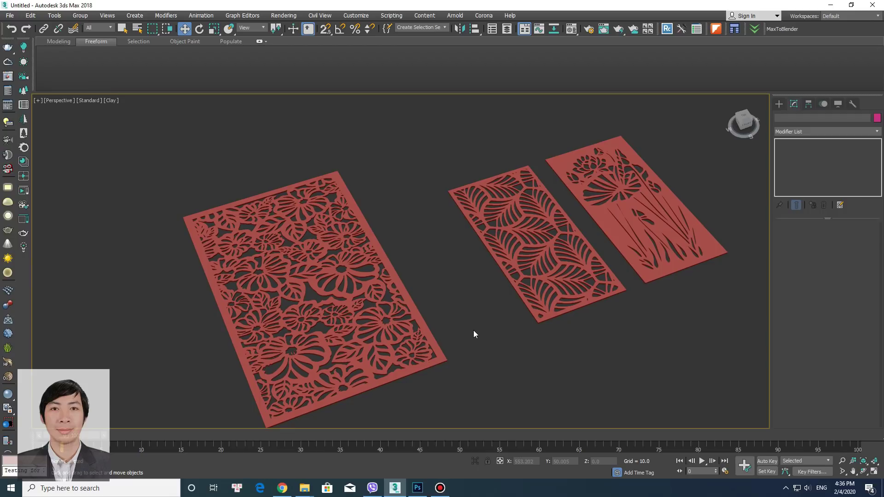
scroll(473, 330, "down", 2)
mouse_move(470, 278)
middle_mouse_down("alt")
mouse_move(480, 281)
mouse_move(465, 313)
middle_mouse_up("alt")
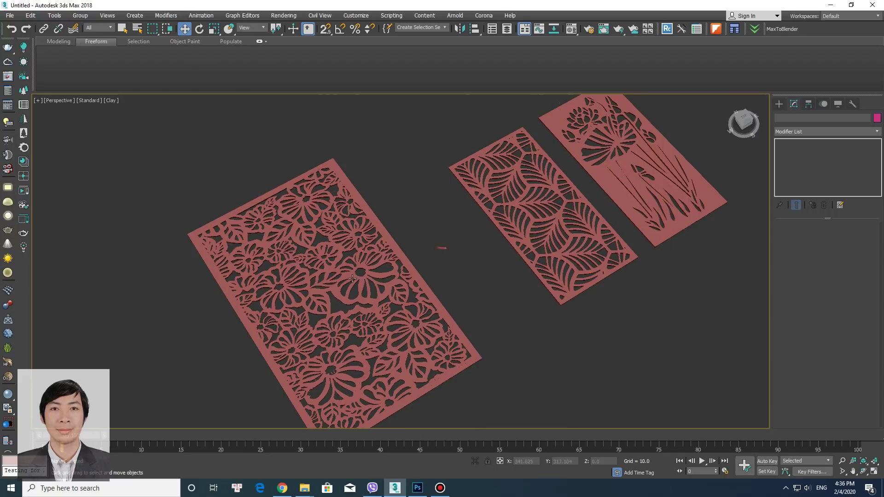
left_click(453, 276)
scroll(453, 276, "down", 2)
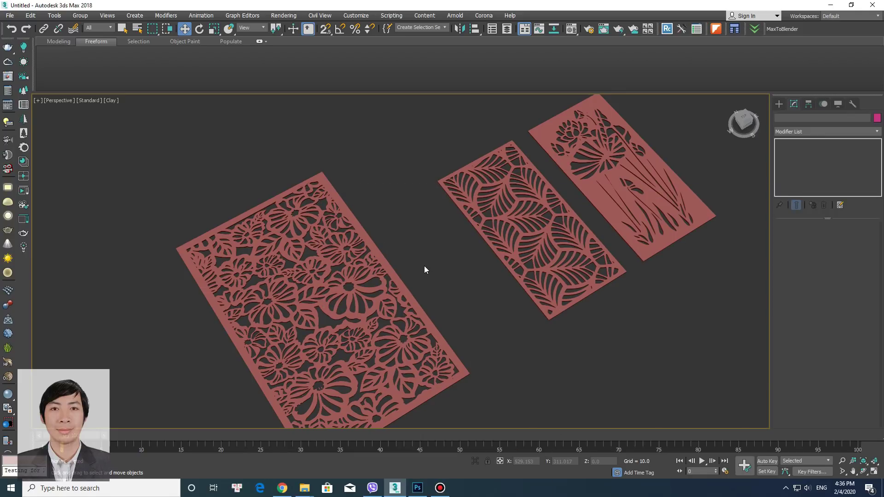
scroll(460, 283, "down", 2)
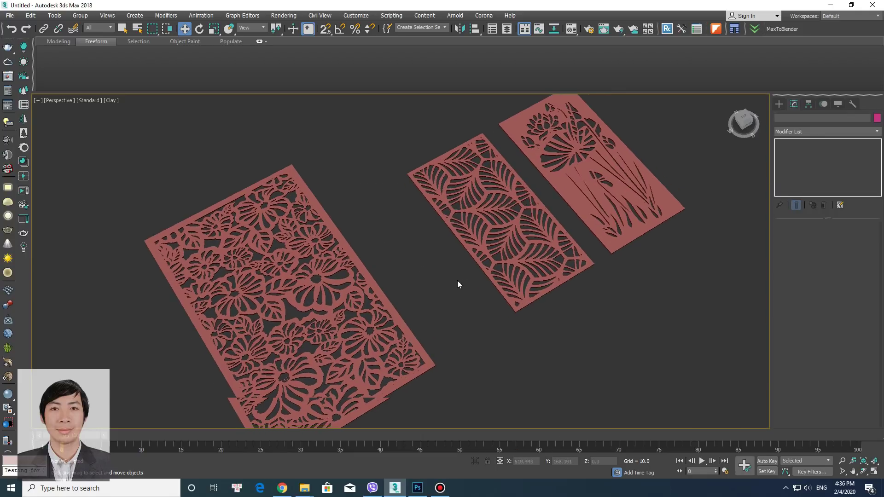
scroll(461, 313, "down", 2)
scroll(462, 327, "down", 1)
mouse_move(489, 357)
middle_mouse_down("alt")
mouse_move(461, 367)
mouse_move(433, 359)
middle_mouse_up("alt")
scroll(418, 316, "up", 2)
mouse_move(417, 316)
middle_mouse_down("alt")
mouse_move(414, 351)
mouse_move(474, 330)
middle_mouse_up("alt")
scroll(426, 351, "down", 3)
scroll(460, 338, "up", 2)
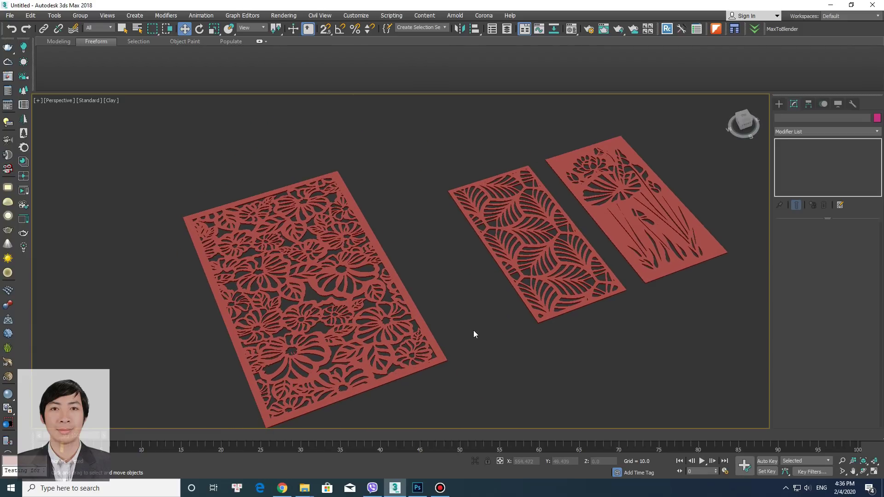